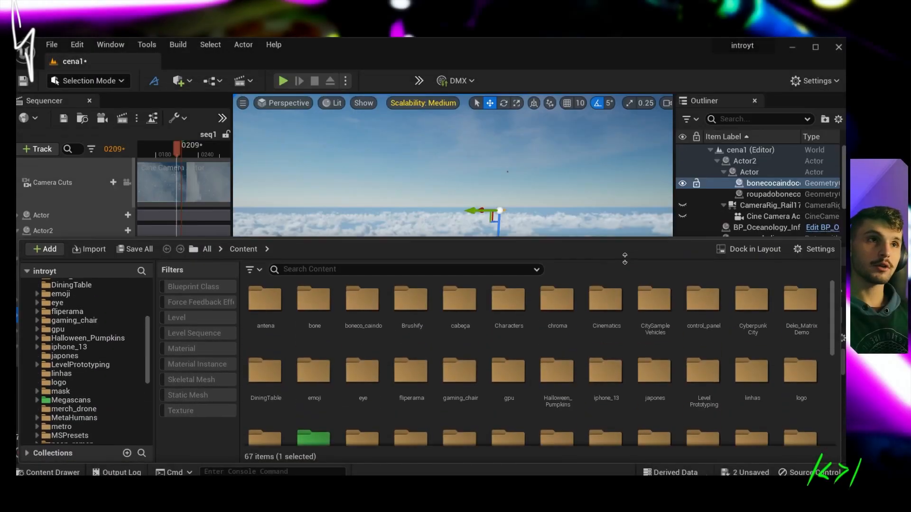
# Enlarge the content drawer and look through the folders and assets in the project's Content folder.
pyautogui.scroll(-10, 602, 389)
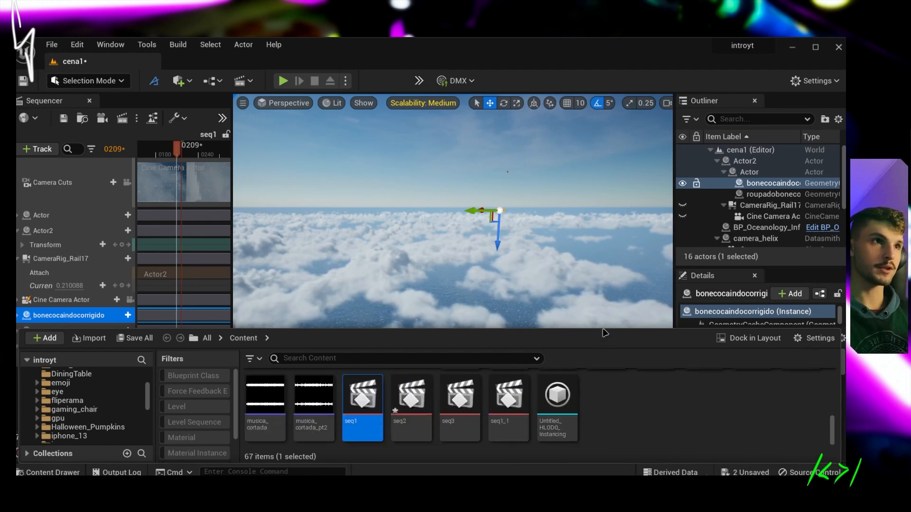
pyautogui.moveTo(603, 329); pyautogui.dragTo(620, 74)
pyautogui.scroll(3, 557, 248)
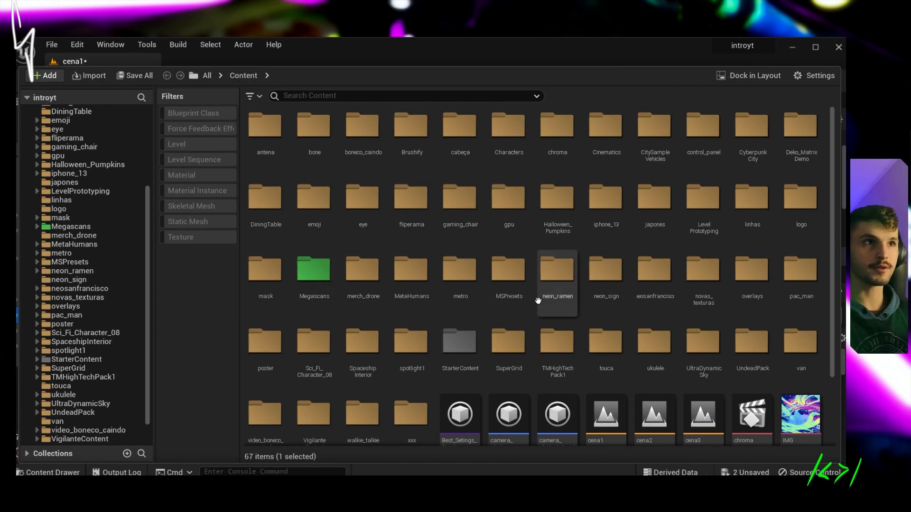
pyautogui.scroll(-2, 538, 301)
pyautogui.scroll(2, 481, 266)
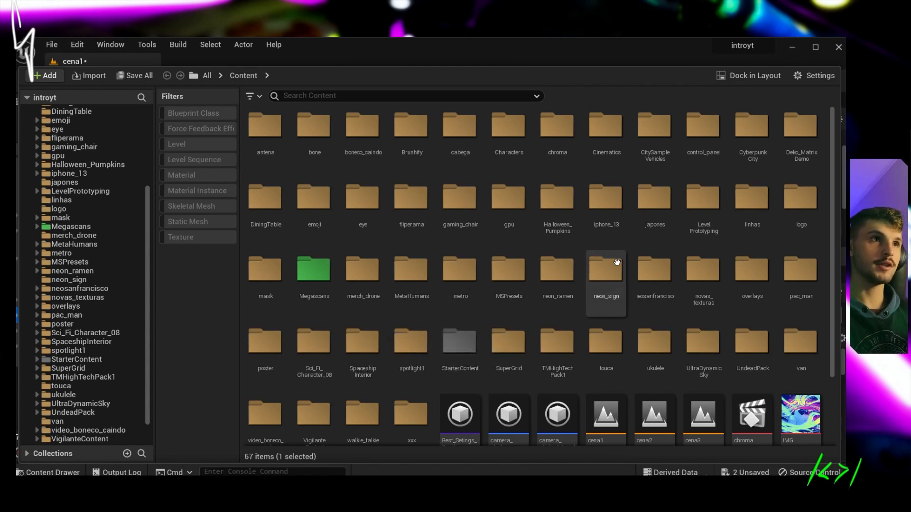
pyautogui.scroll(-2, 626, 266)
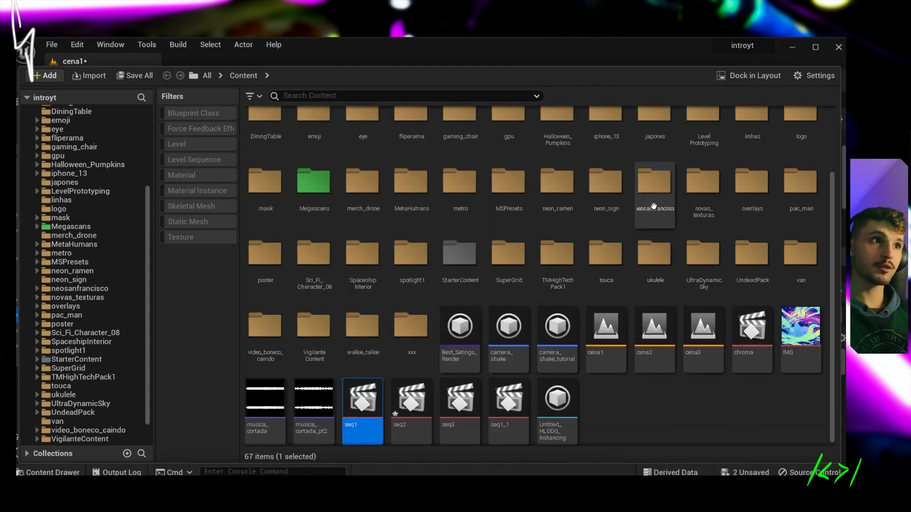
# Open the cena2 level from the project's Content folder.
pyautogui.click(606, 332)
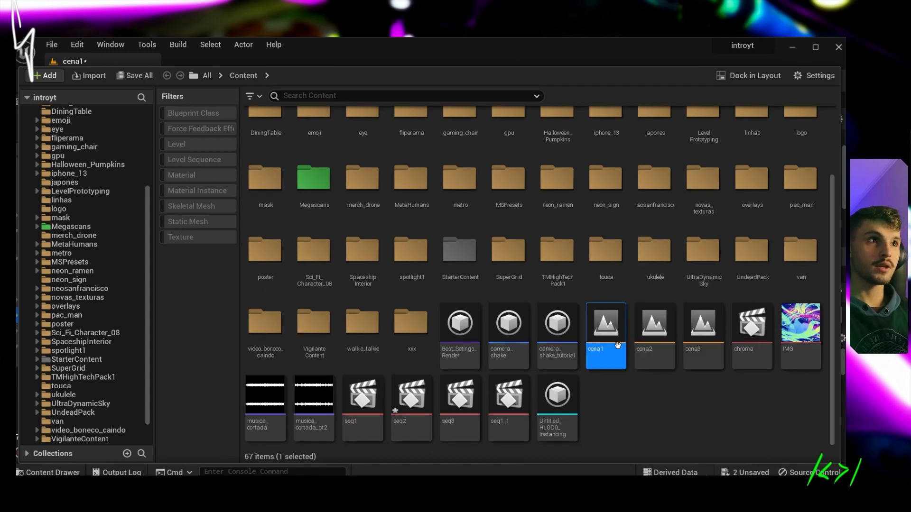
pyautogui.click(655, 332)
pyautogui.click(686, 356)
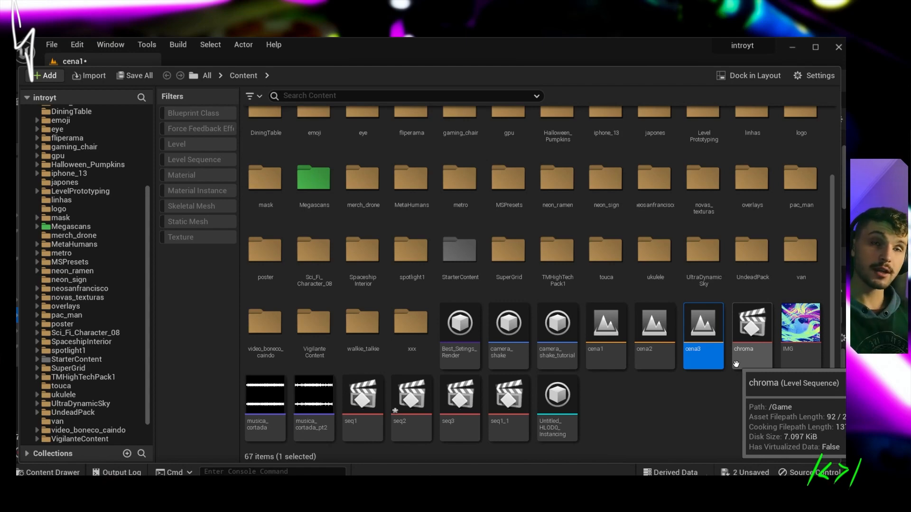
pyautogui.click(652, 326)
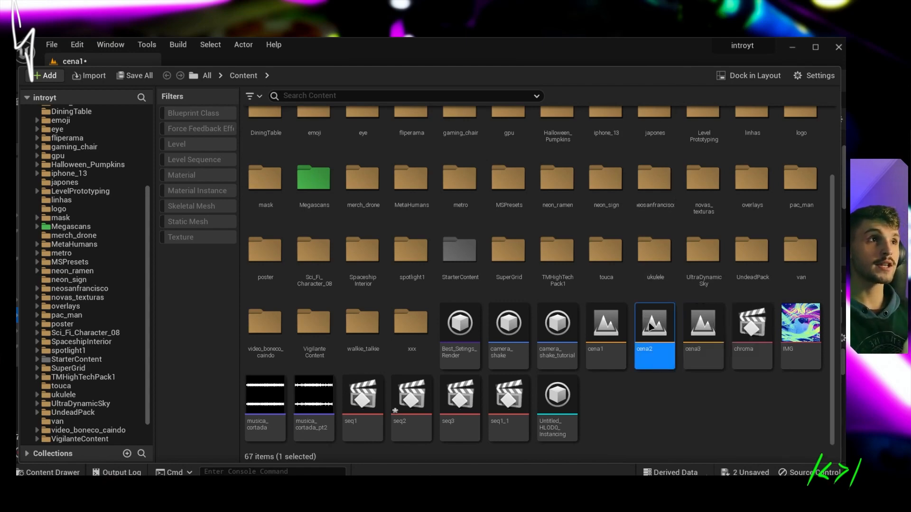
pyautogui.doubleClick(651, 326)
pyautogui.click(615, 387)
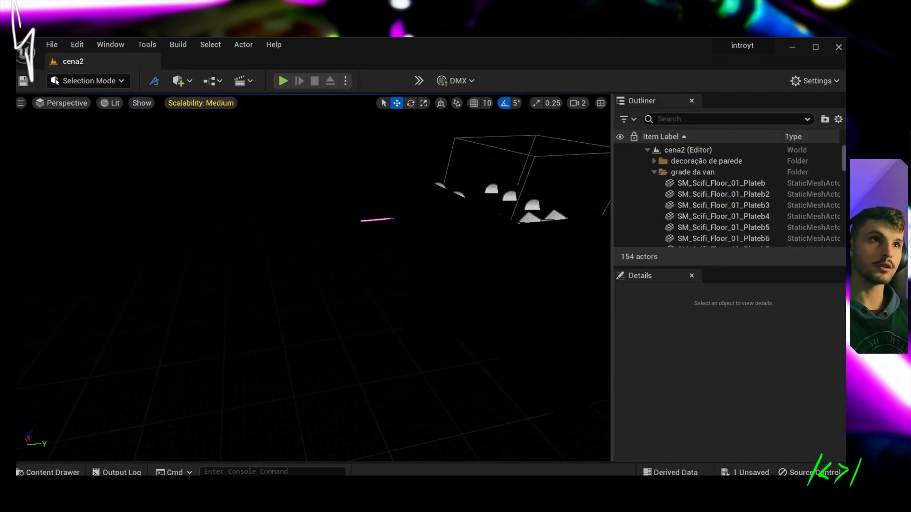
# Set the viewport camera speed to 1 and frame the laptop screen inside the van.
pyautogui.moveTo(313, 277); pyautogui.dragTo(445, 278, button='right')
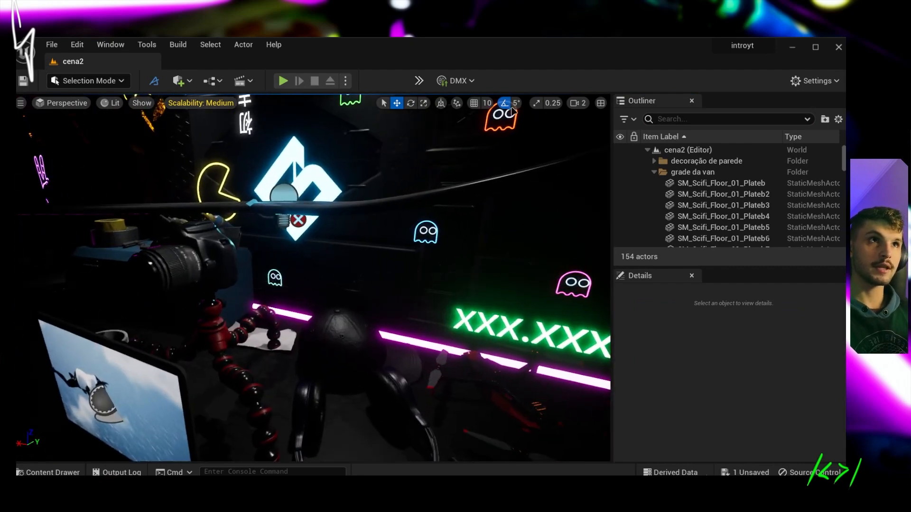
pyautogui.click(586, 108)
pyautogui.moveTo(589, 129); pyautogui.dragTo(561, 129)
pyautogui.moveTo(345, 267); pyautogui.dragTo(279, 263, button='right')
pyautogui.moveTo(434, 256); pyautogui.dragTo(356, 225, button='right')
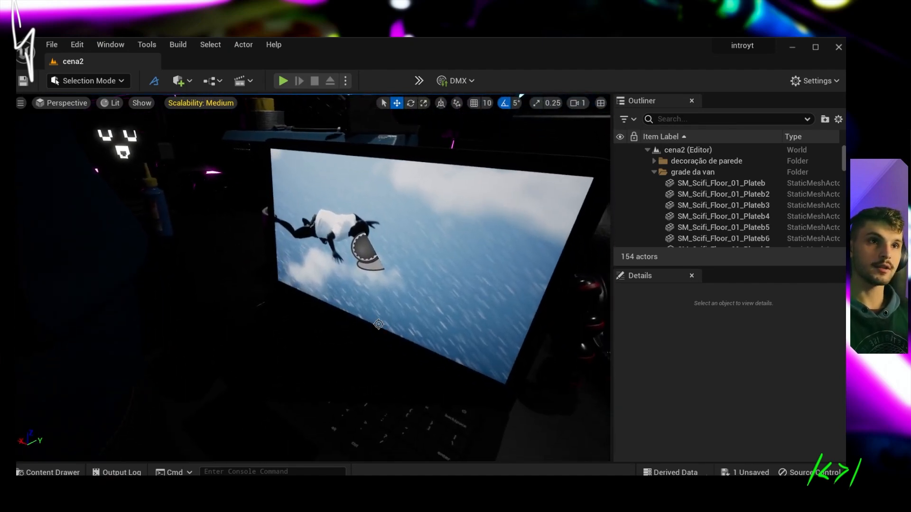
# Open the seq2 level sequence and scrub its timeline to preview the video playing on the laptop screen.
pyautogui.click(53, 472)
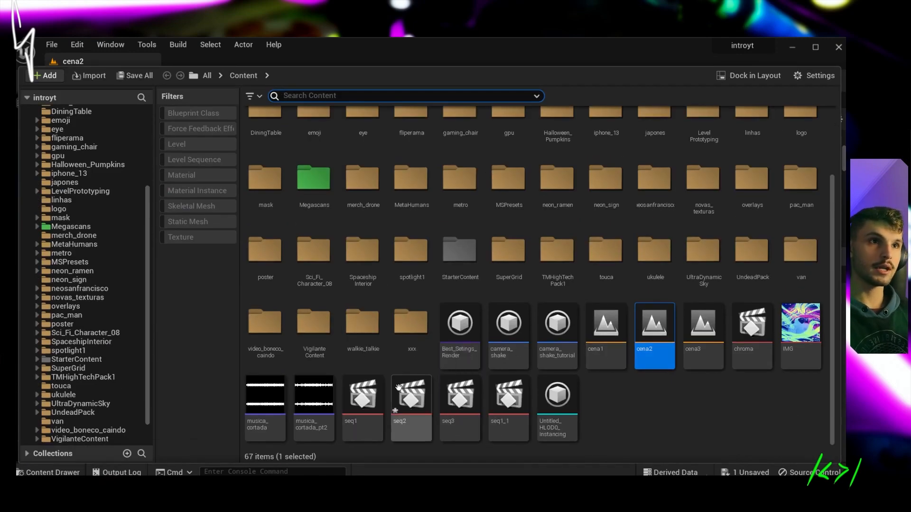
pyautogui.doubleClick(399, 402)
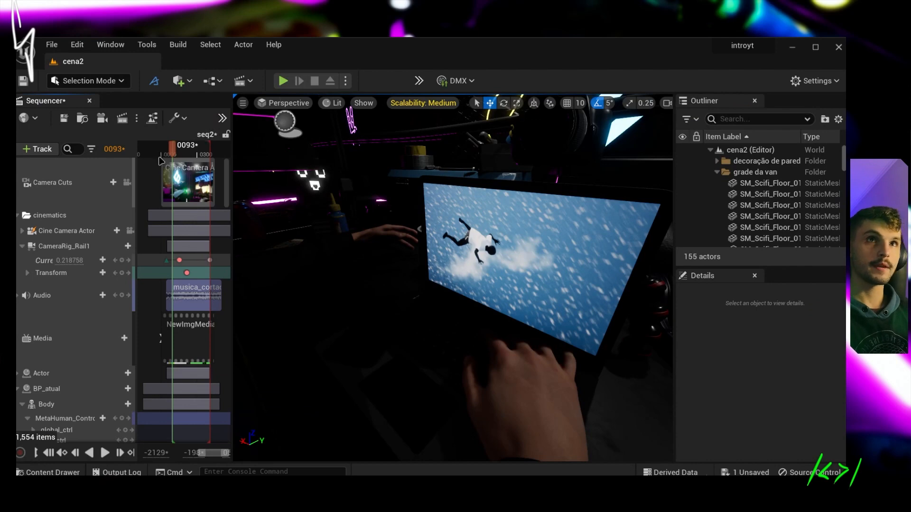
pyautogui.moveTo(172, 150)
pyautogui.mouseDown()
pyautogui.moveTo(199, 149)
pyautogui.moveTo(187, 149)
pyautogui.mouseUp()
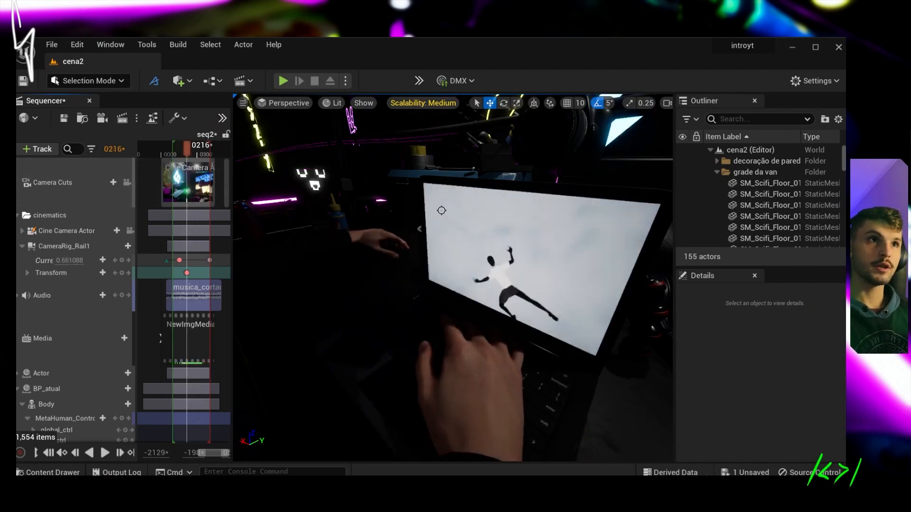
pyautogui.click(198, 152)
pyautogui.moveTo(207, 156); pyautogui.dragTo(209, 155)
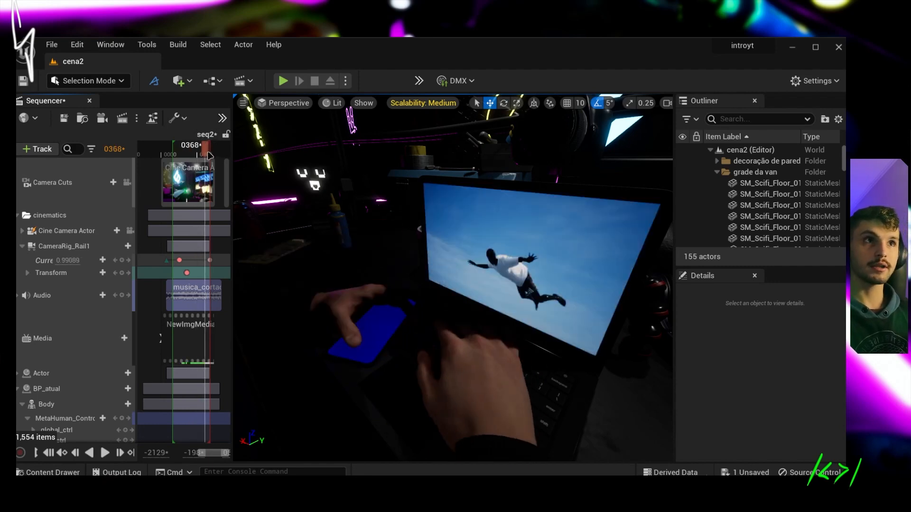
pyautogui.click(180, 151)
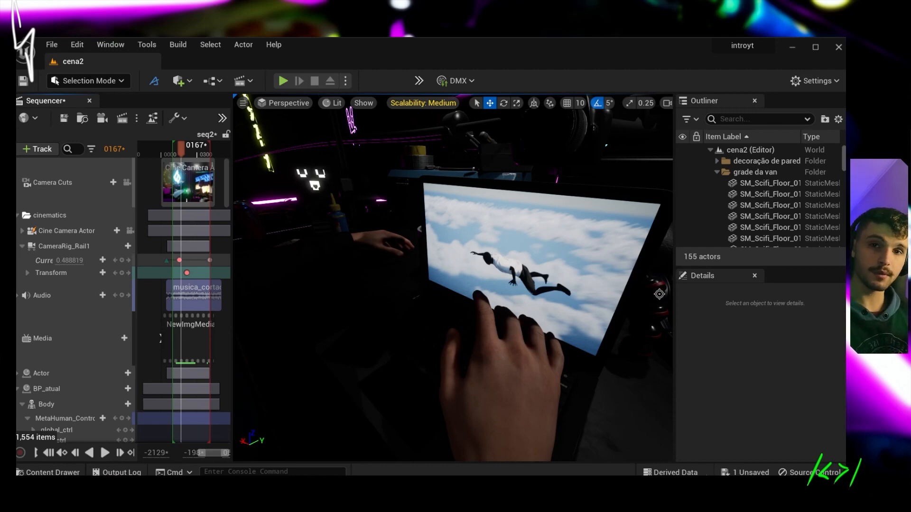
# Examine the laptop and the typing hands from several angles while scrubbing through the seq2 timeline.
pyautogui.moveTo(572, 229)
pyautogui.mouseDown(button='right')
pyautogui.moveTo(561, 253)
pyautogui.moveTo(586, 227)
pyautogui.moveTo(574, 226)
pyautogui.mouseUp(button='right')
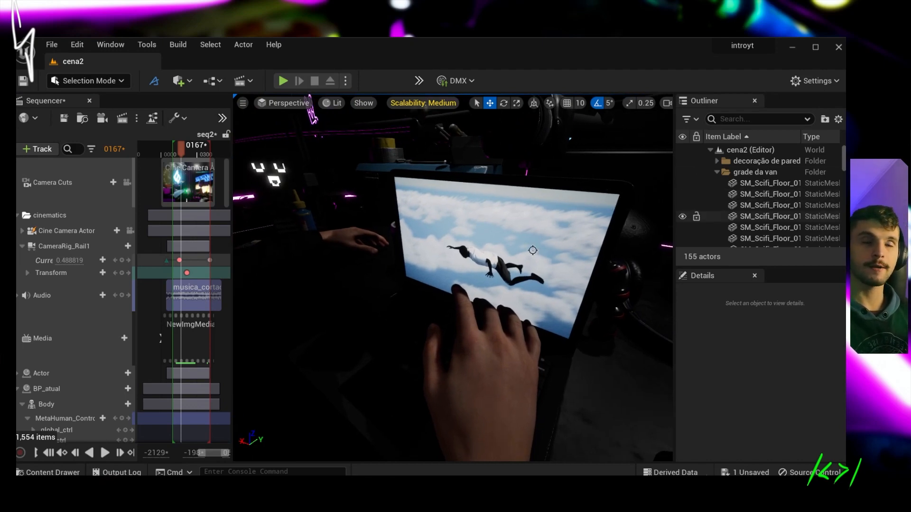
pyautogui.moveTo(547, 217); pyautogui.dragTo(529, 251, button='right')
pyautogui.press('s')
pyautogui.press('w')
pyautogui.press('s')
pyautogui.press('w')
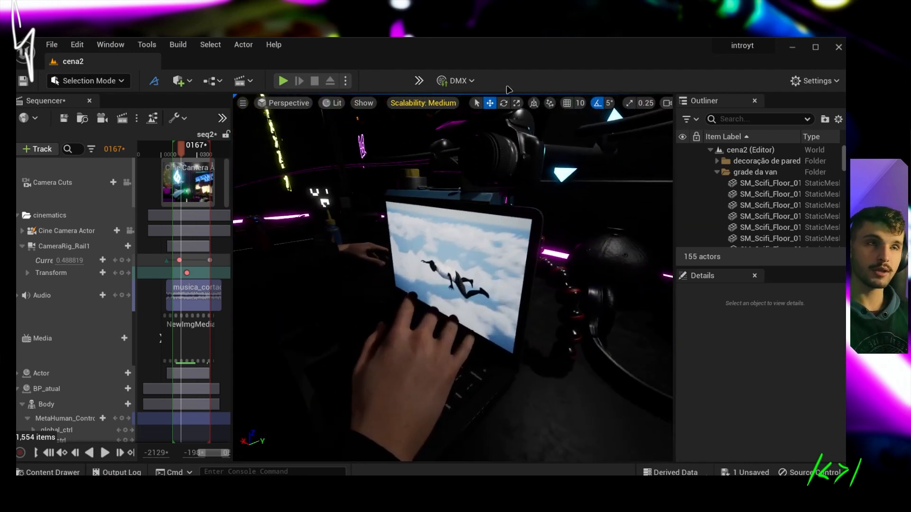
pyautogui.press('a')
pyautogui.moveTo(564, 191)
pyautogui.mouseDown(button='right')
pyautogui.moveTo(546, 191)
pyautogui.moveTo(566, 191)
pyautogui.mouseUp(button='right')
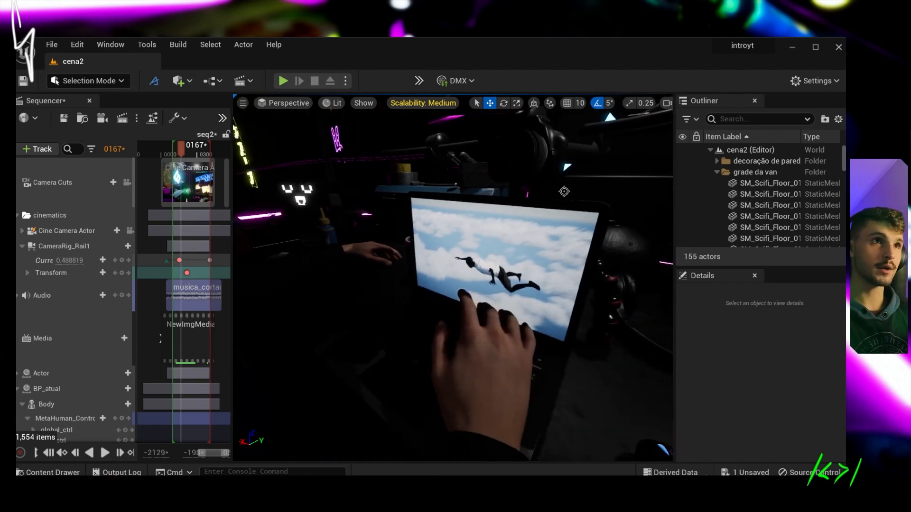
pyautogui.moveTo(192, 151)
pyautogui.mouseDown()
pyautogui.moveTo(205, 151)
pyautogui.moveTo(182, 154)
pyautogui.mouseUp()
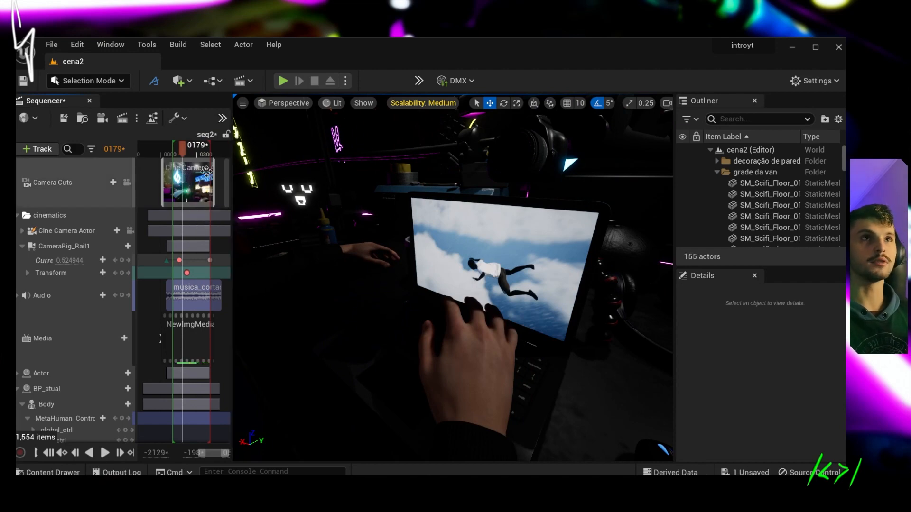
pyautogui.moveTo(191, 155); pyautogui.dragTo(207, 155)
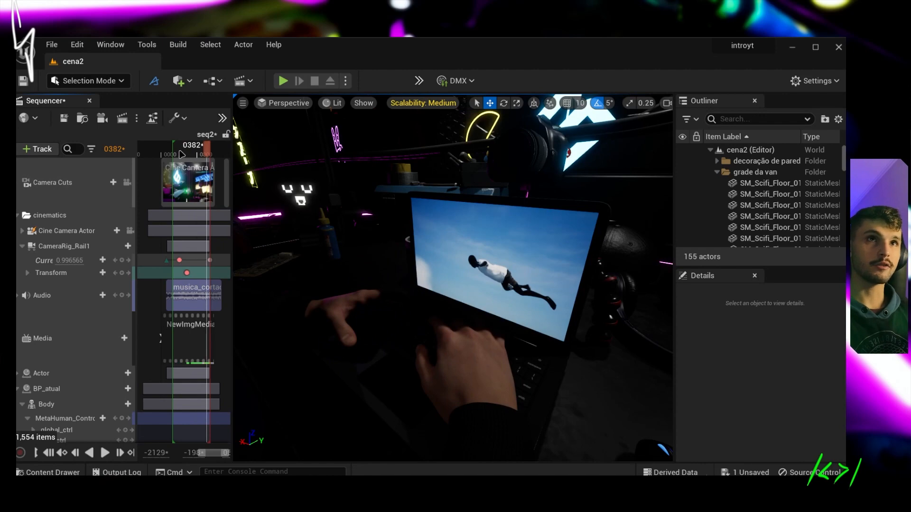
pyautogui.click(190, 154)
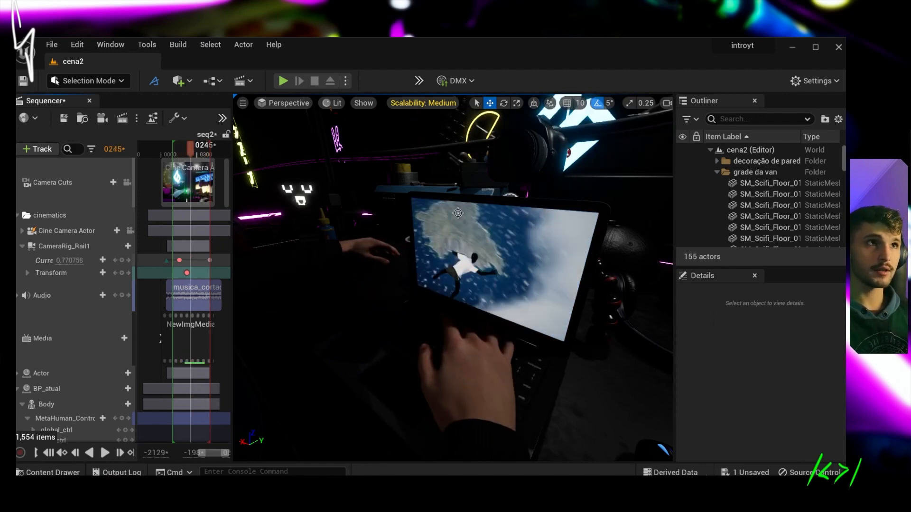
# Open the cena1 level without saving the changes to seq2.
pyautogui.click(47, 472)
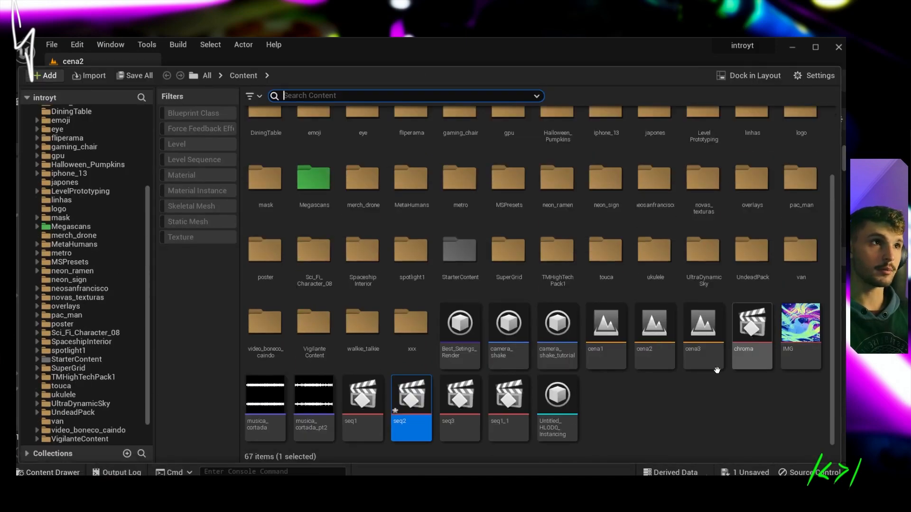
pyautogui.hotkey('ctrl', 's')
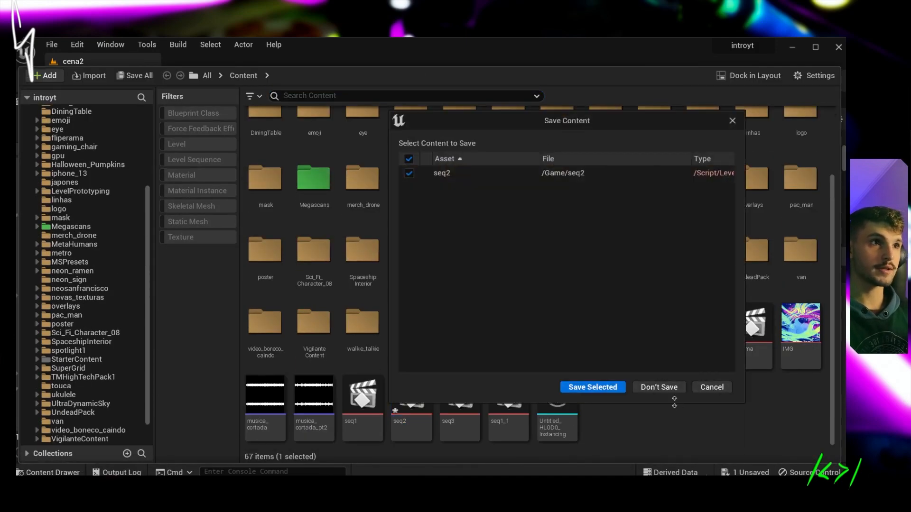
pyautogui.click(658, 387)
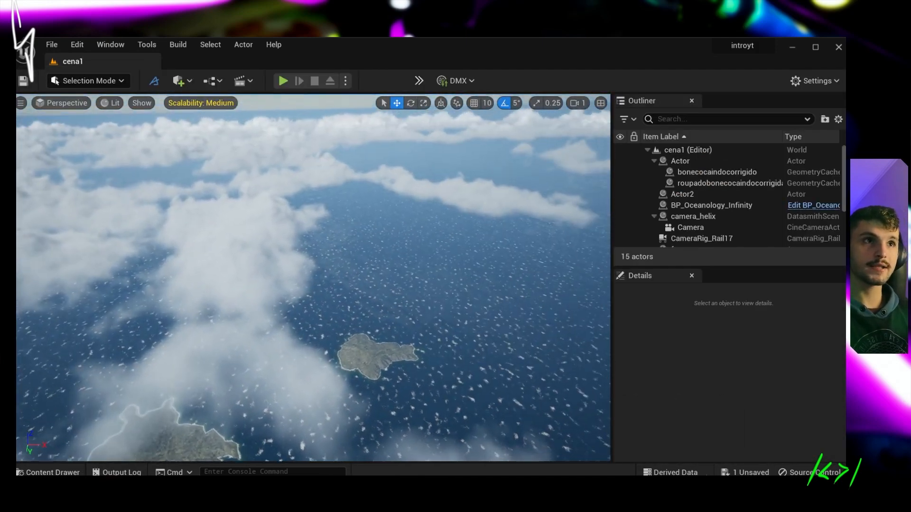
# Inspect the ocean and the two islands in cena1, selecting BP_Oceanology_Infinity, Landscape and Landscape2.
pyautogui.moveTo(313, 277); pyautogui.dragTo(183, 225, button='right')
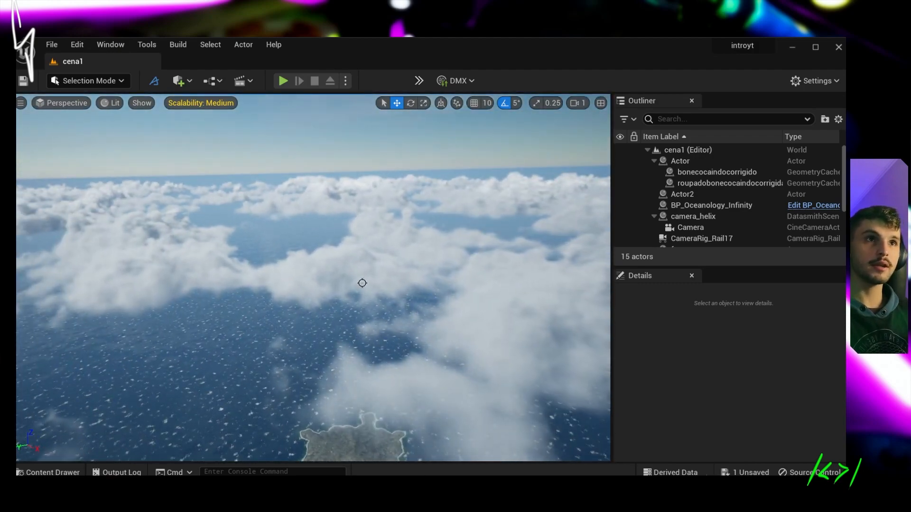
pyautogui.click(370, 257)
pyautogui.moveTo(371, 257); pyautogui.dragTo(370, 327, button='right')
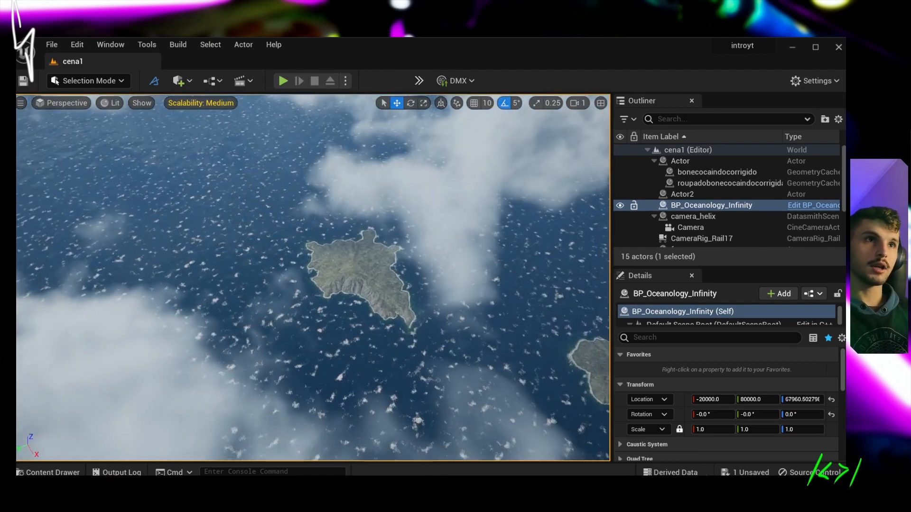
pyautogui.click(371, 257)
pyautogui.moveTo(371, 257); pyautogui.dragTo(427, 249, button='right')
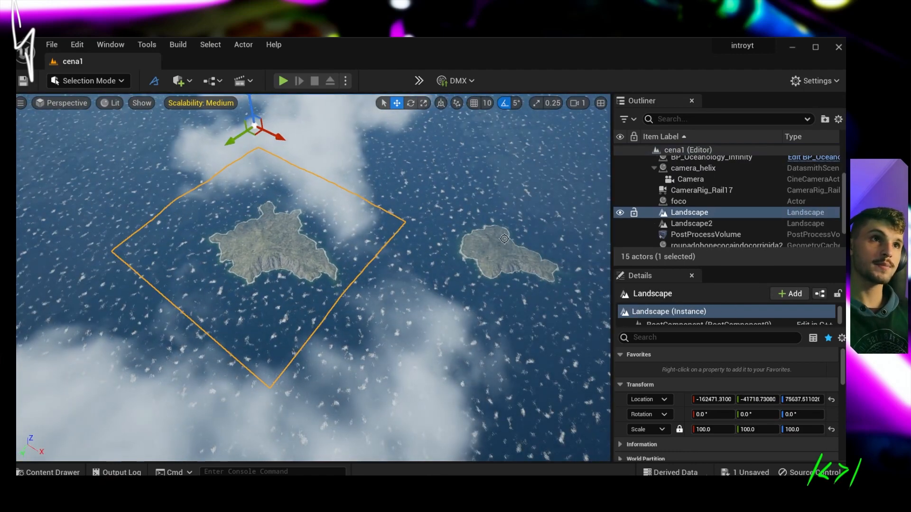
pyautogui.click(504, 239)
pyautogui.hotkey('ctrl', 'z')
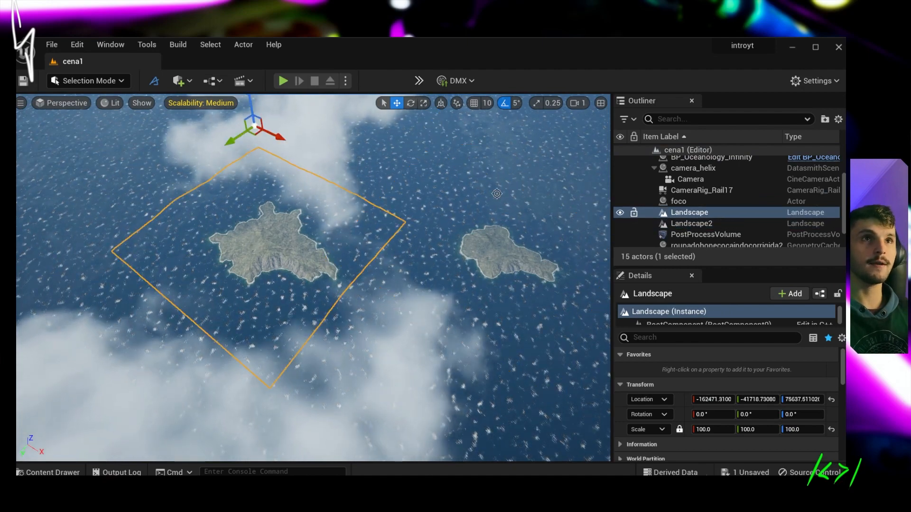
pyautogui.moveTo(497, 194); pyautogui.dragTo(439, 149, button='right')
pyautogui.click(572, 368)
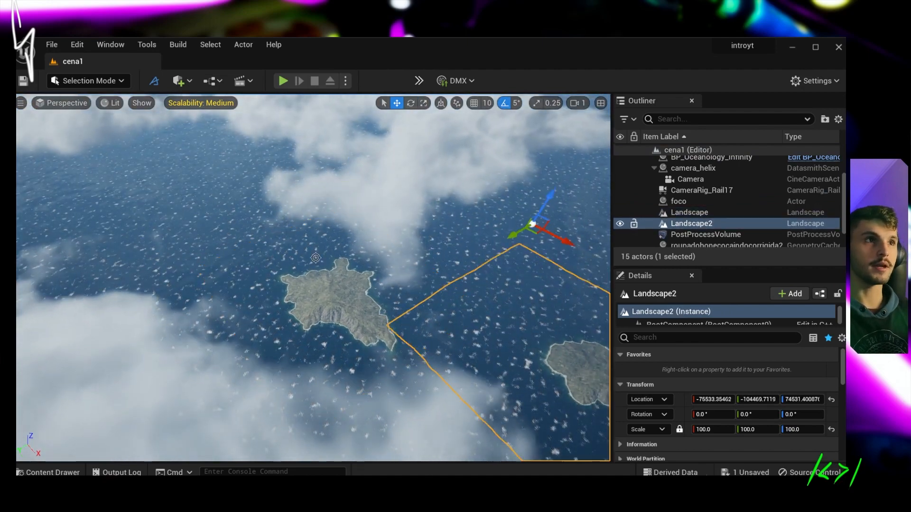
# Select BP_Oceanology_Infinity, hide and show the ocean repeatedly to compare the landscapes beneath it, and look through its detail categories.
pyautogui.moveTo(316, 257); pyautogui.dragTo(331, 272, button='right')
pyautogui.click(332, 273)
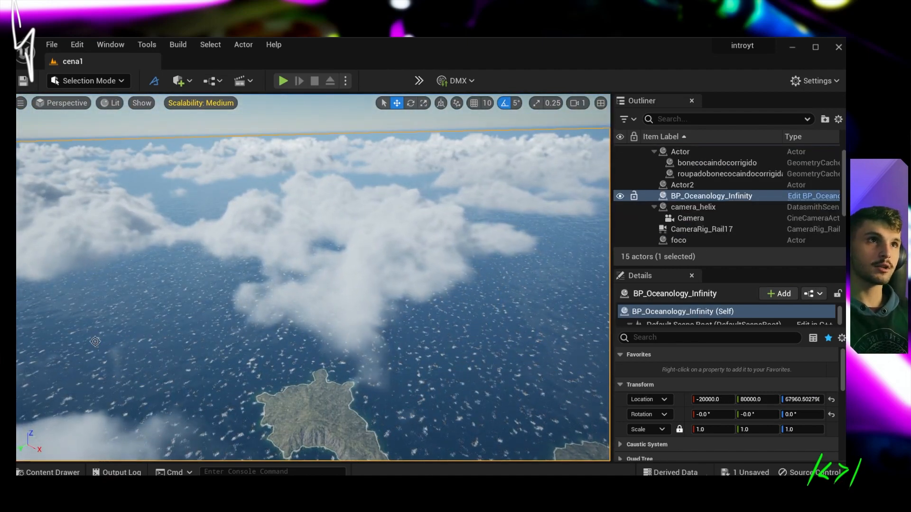
pyautogui.moveTo(412, 322); pyautogui.dragTo(430, 354, button='right')
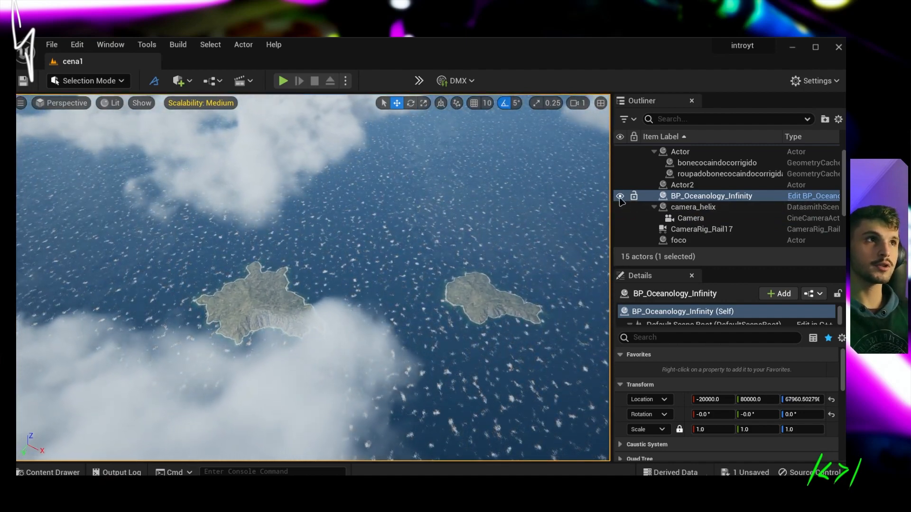
pyautogui.click(620, 197)
pyautogui.click(619, 197)
pyautogui.click(620, 196)
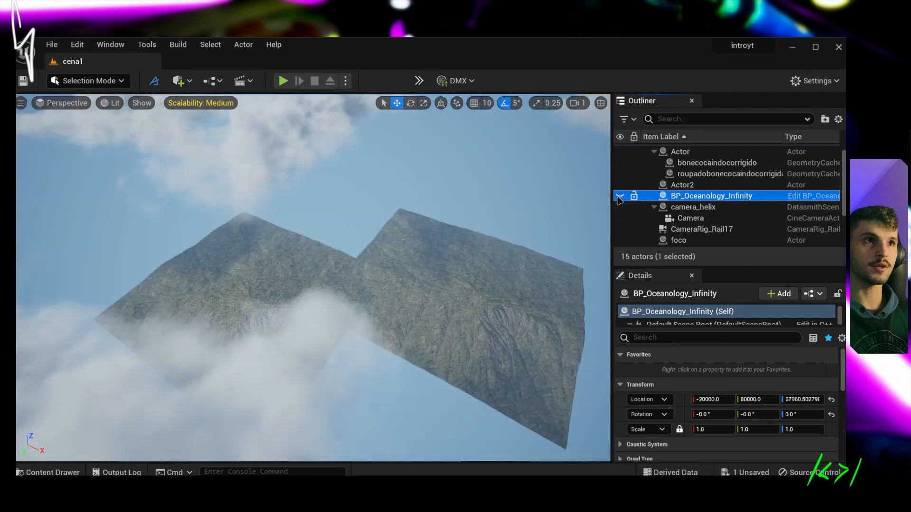
pyautogui.click(620, 197)
pyautogui.click(620, 196)
pyautogui.click(620, 196)
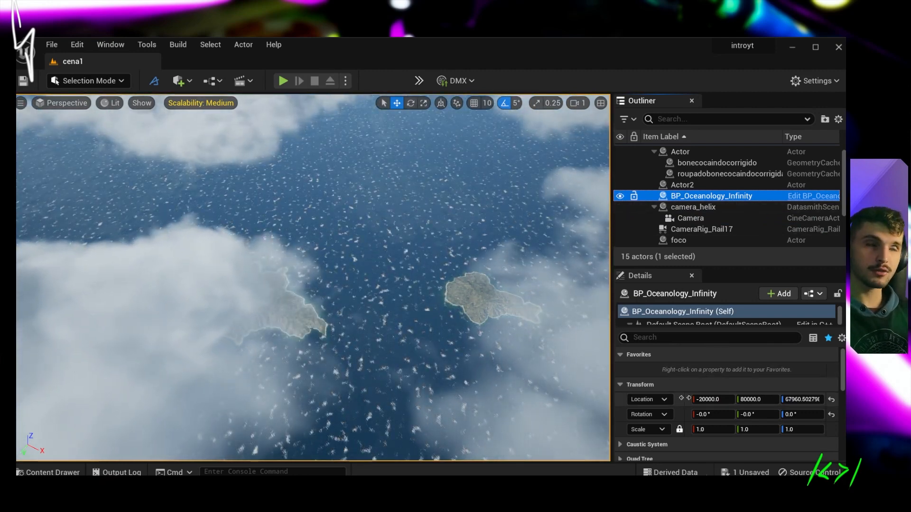
pyautogui.scroll(-3, 750, 405)
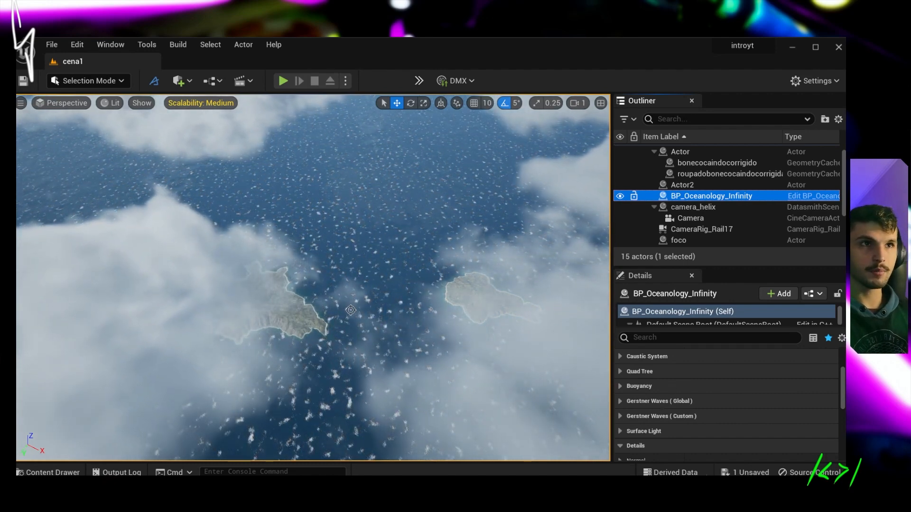
# Set the viewport camera speed to 4 and examine the ocean's waves and foam from near the surface and from above.
pyautogui.click(579, 103)
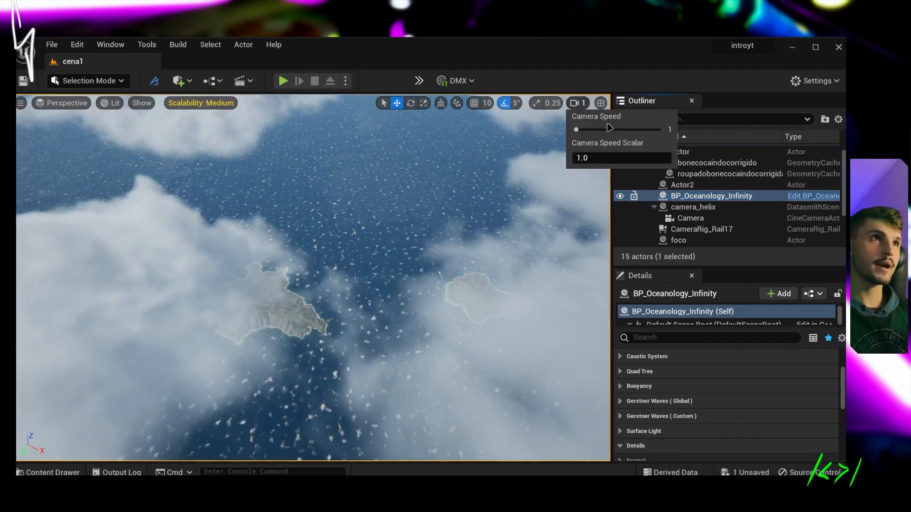
pyautogui.moveTo(545, 190); pyautogui.dragTo(539, 218, button='right')
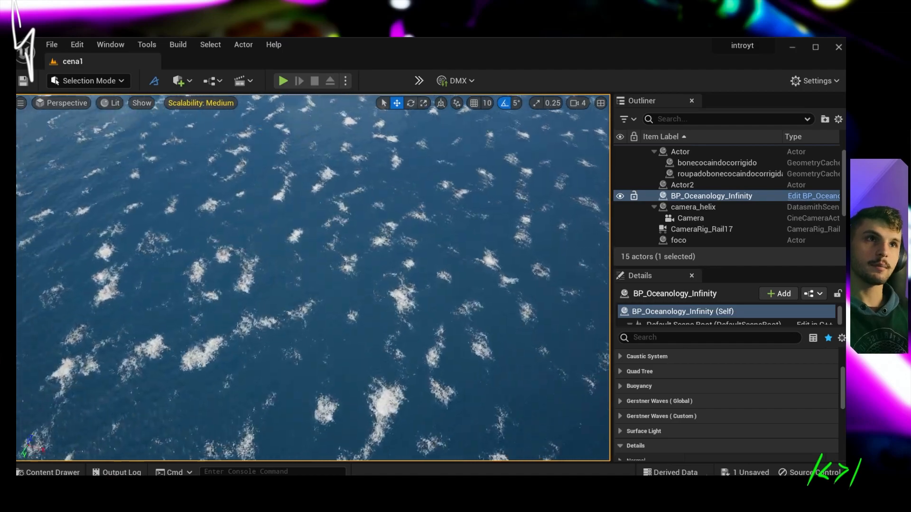
pyautogui.moveTo(313, 278); pyautogui.dragTo(313, 175, button='right')
pyautogui.press('w')
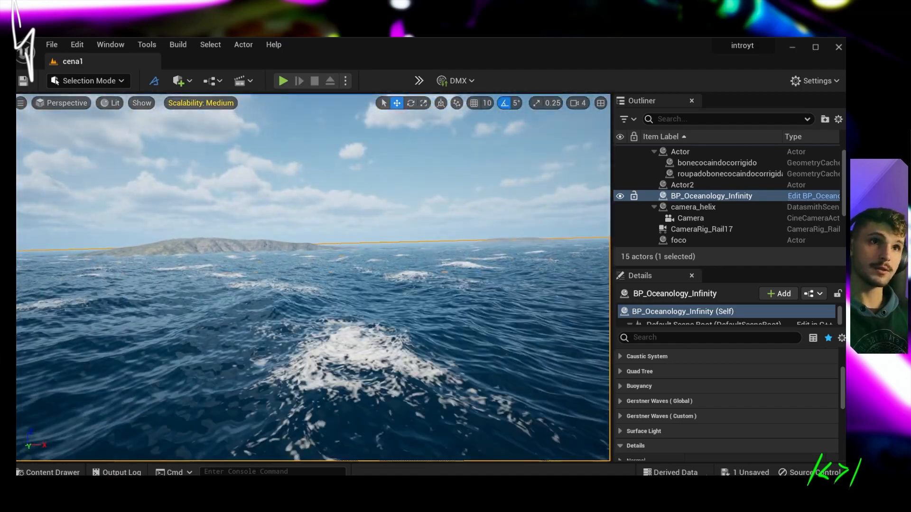
pyautogui.press('w')
pyautogui.moveTo(313, 278); pyautogui.dragTo(446, 315, button='right')
pyautogui.press('e')
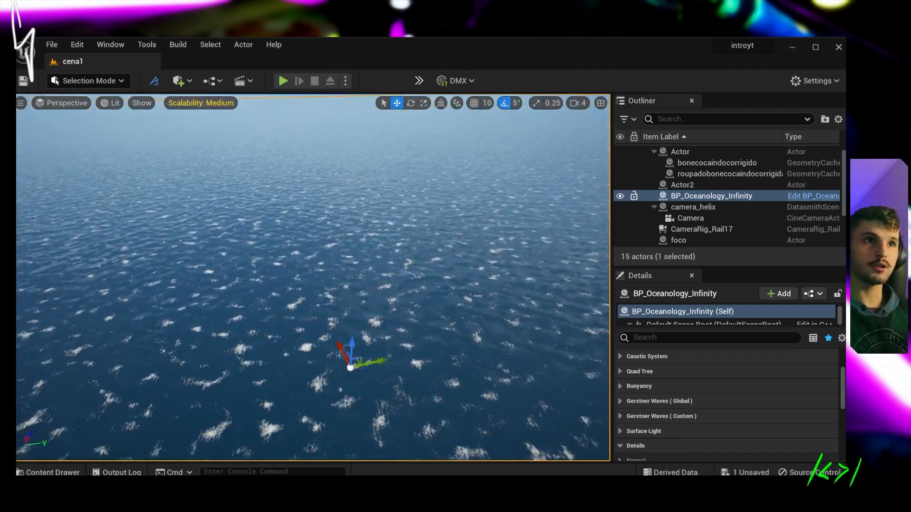
pyautogui.moveTo(601, 133); pyautogui.dragTo(601, 128, button='right')
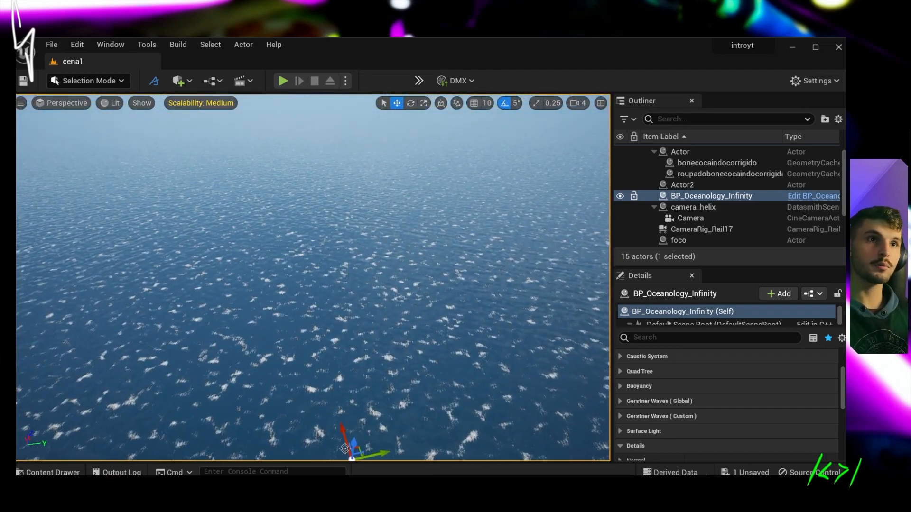
# Switch to the Epic Games Launcher and examine the Oceanology plugin's store page, including its price and supported engine versions.
pyautogui.hotkey('alt', 'Tab')
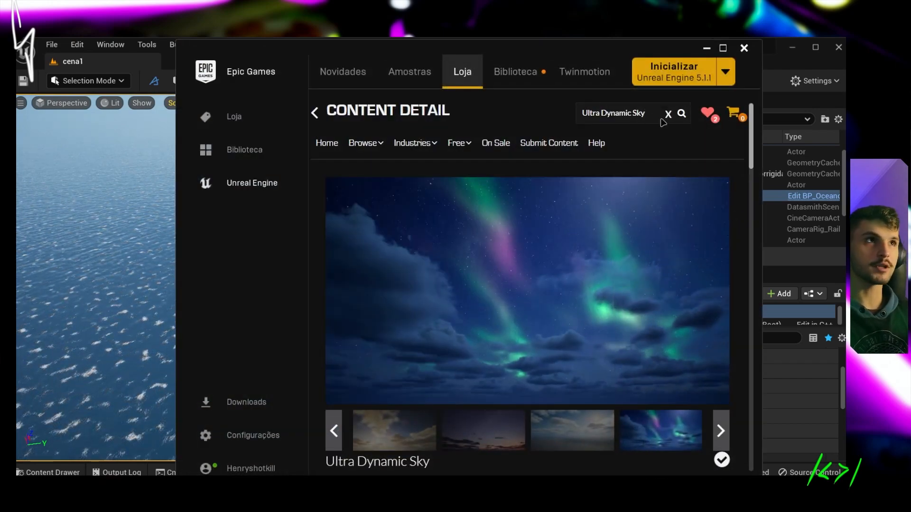
pyautogui.scroll(-5, 507, 339)
pyautogui.scroll(5, 507, 340)
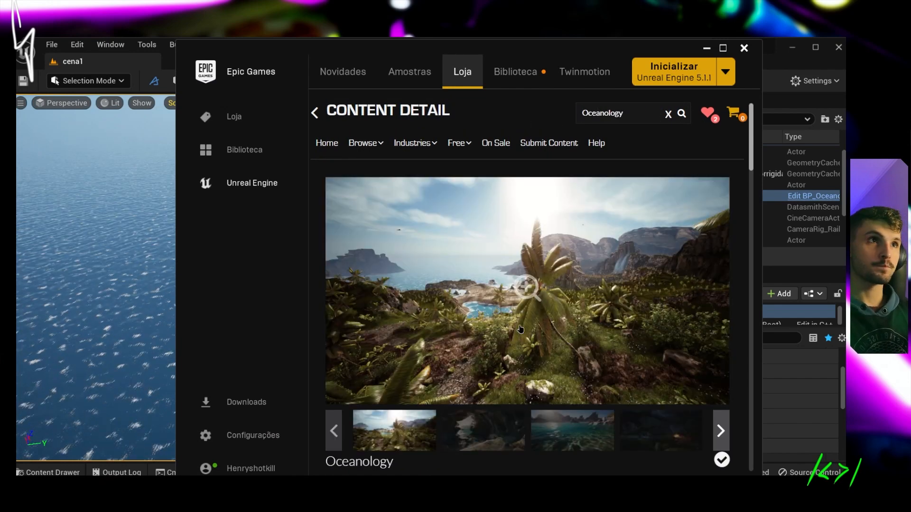
pyautogui.scroll(-5, 568, 305)
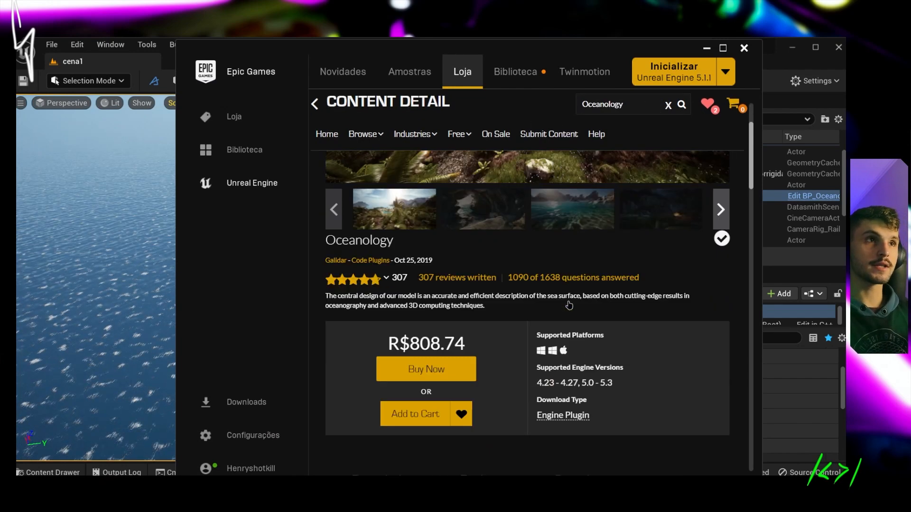
pyautogui.moveTo(371, 347); pyautogui.dragTo(510, 328)
pyautogui.click(431, 341)
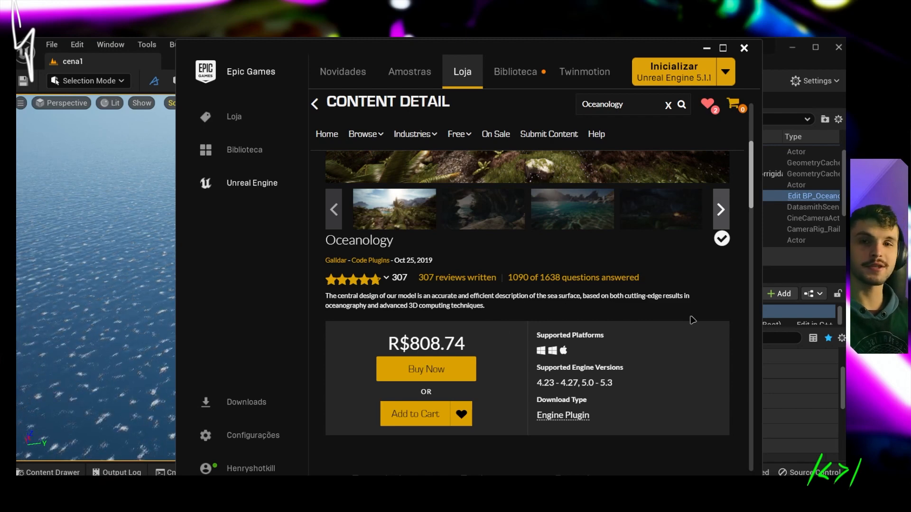
pyautogui.scroll(5, 534, 308)
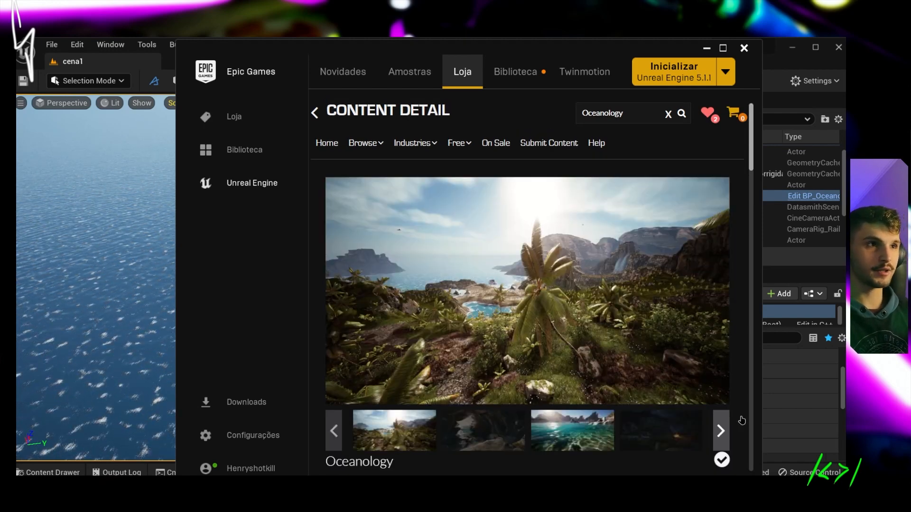
# Browse the Oceanology preview images of coasts, lakes and open sea, and return to the cena1 level in Unreal Engine.
pyautogui.click(551, 434)
pyautogui.click(551, 435)
pyautogui.click(558, 434)
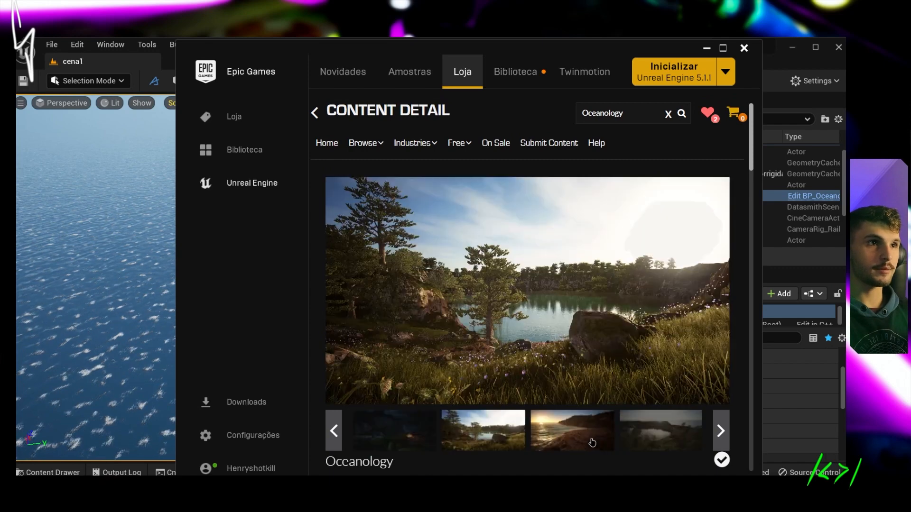
pyautogui.click(721, 443)
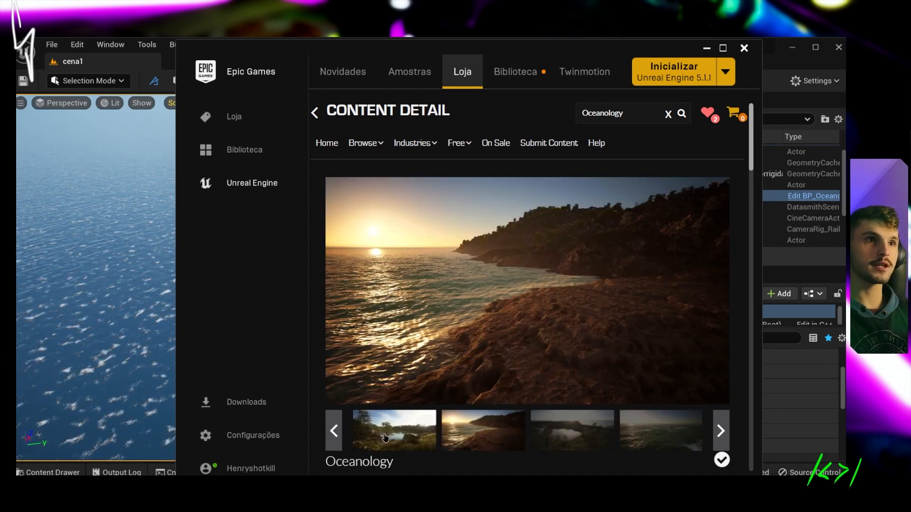
pyautogui.click(408, 431)
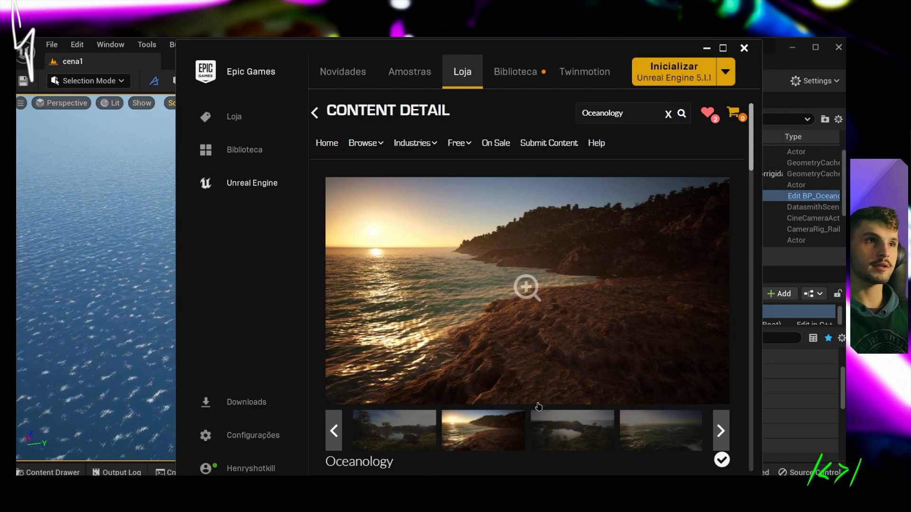
pyautogui.click(577, 449)
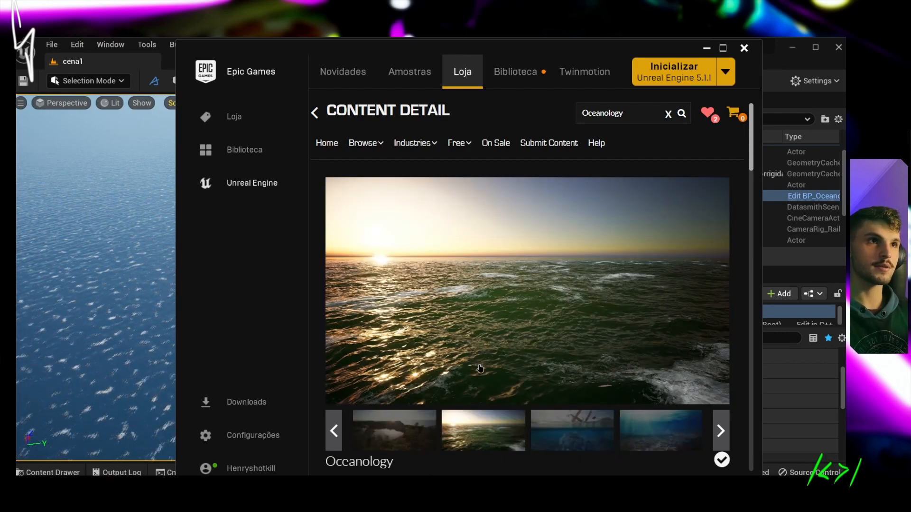
pyautogui.click(707, 48)
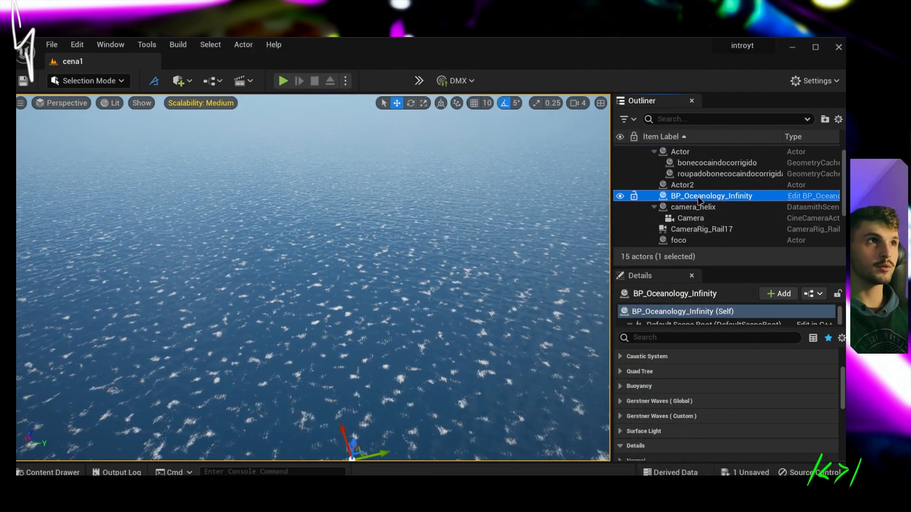
# Select and focus on Ultra_Dynamic_Sky, and inspect the volumetric clouds from above and the sun overhead.
pyautogui.scroll(-3, 763, 216)
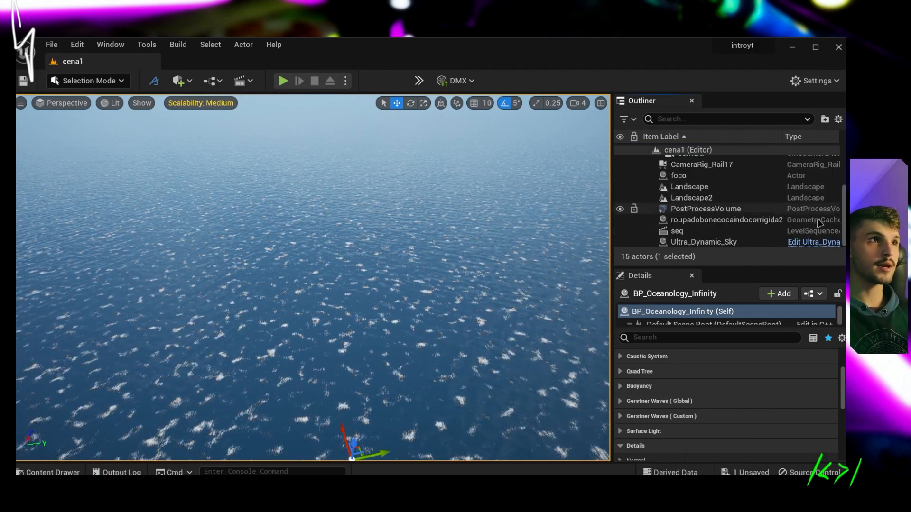
pyautogui.doubleClick(730, 242)
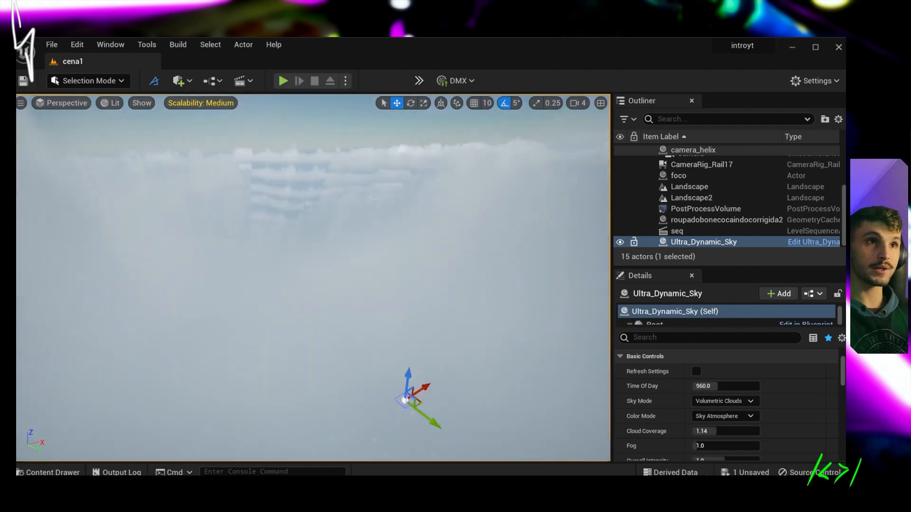
pyautogui.moveTo(313, 278); pyautogui.dragTo(237, 166, button='right')
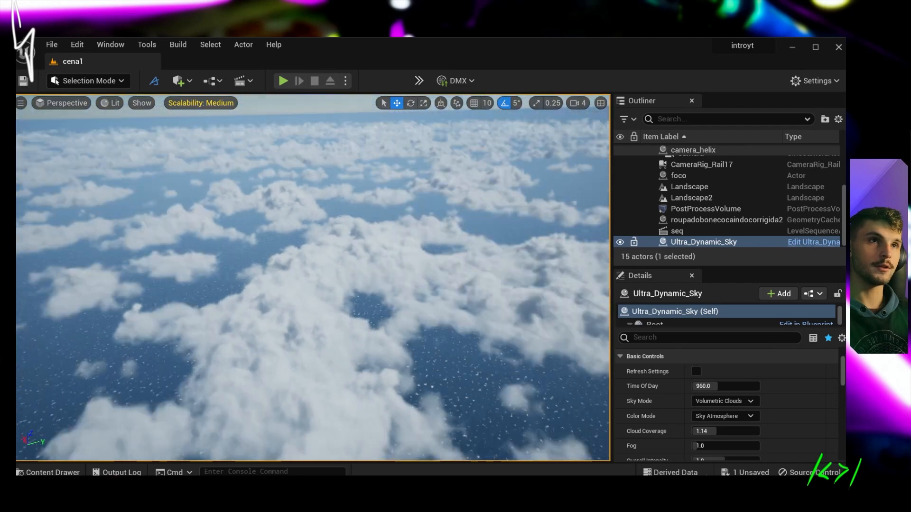
pyautogui.moveTo(387, 352); pyautogui.dragTo(450, 362, button='right')
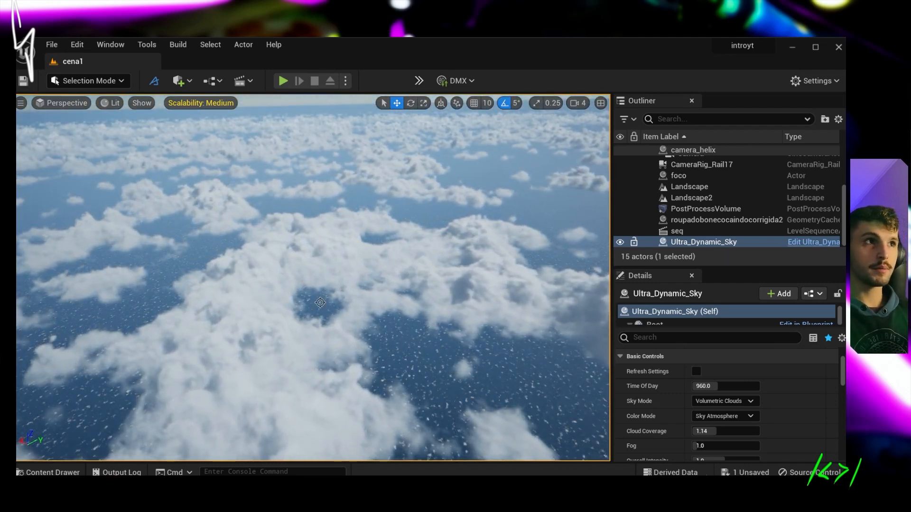
pyautogui.moveTo(313, 278); pyautogui.dragTo(287, 121, button='right')
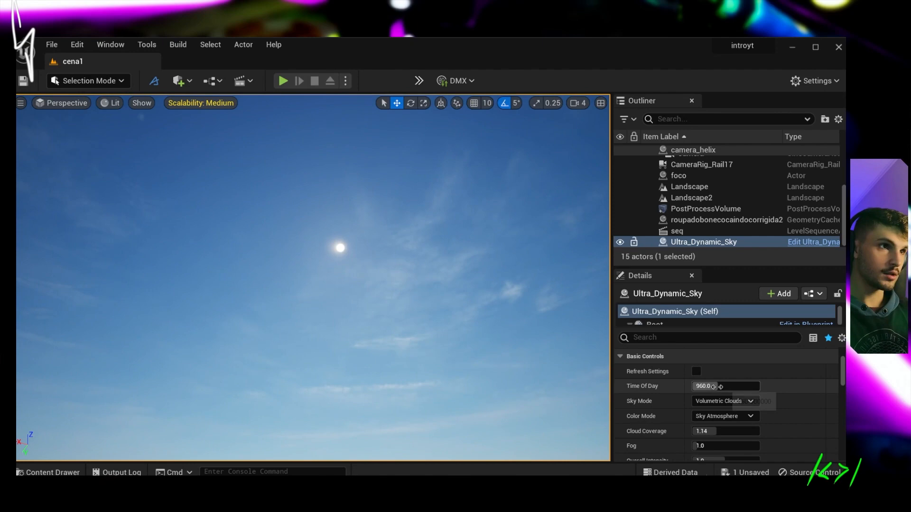
# Try a Time of Day of about 606.7 on Ultra_Dynamic_Sky to view the low sun, and set it to about 852.5.
pyautogui.moveTo(720, 386)
pyautogui.mouseDown()
pyautogui.moveTo(733, 386)
pyautogui.moveTo(692, 387)
pyautogui.moveTo(726, 386)
pyautogui.moveTo(709, 387)
pyautogui.mouseUp()
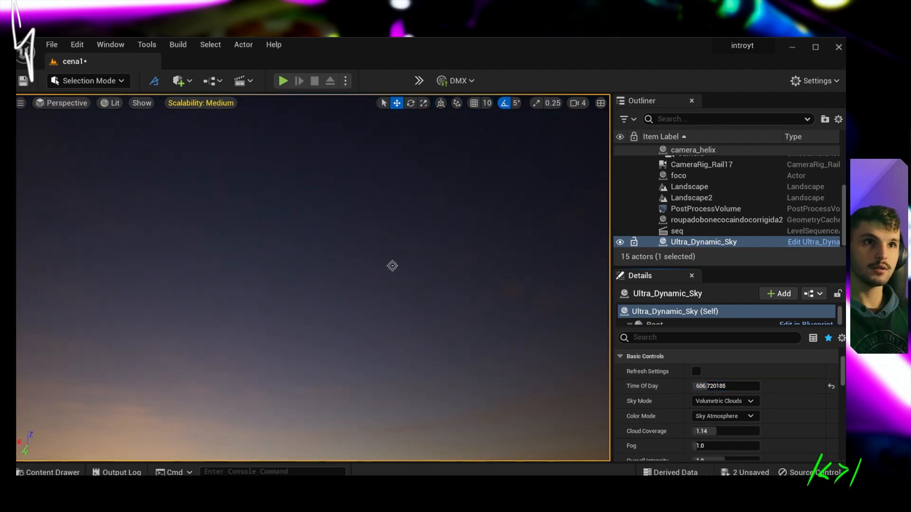
pyautogui.moveTo(386, 243); pyautogui.dragTo(397, 267, button='right')
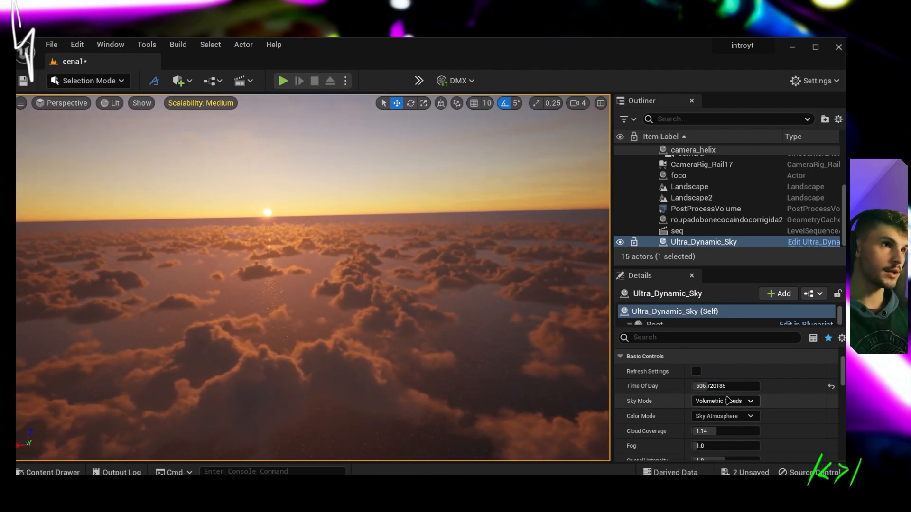
pyautogui.moveTo(725, 386); pyautogui.dragTo(678, 386)
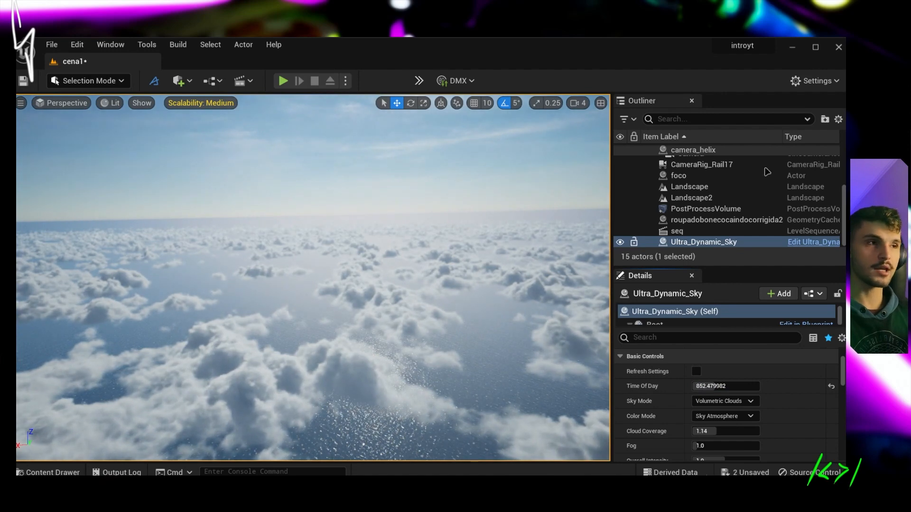
# Look through the basic controls and the cloud, sun and moon categories of Ultra_Dynamic_Sky, and view the cloud layer again.
pyautogui.scroll(-5, 675, 392)
pyautogui.scroll(3, 675, 392)
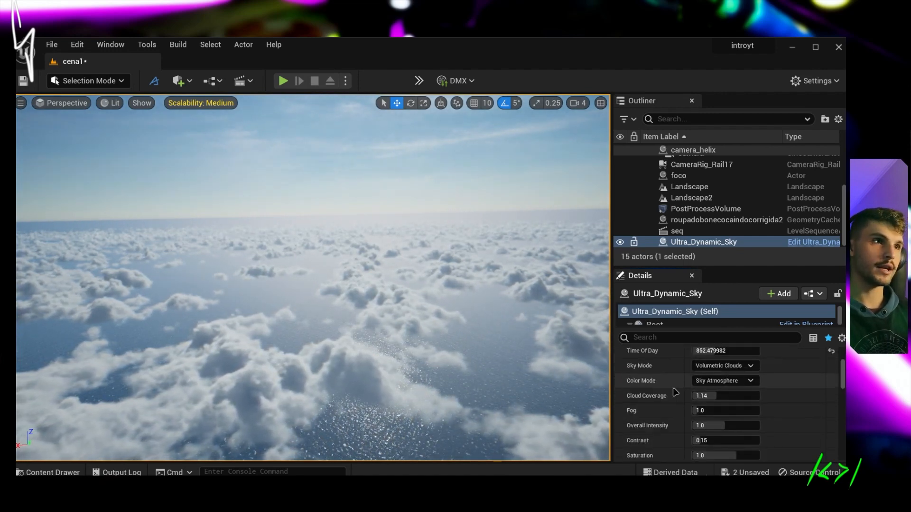
pyautogui.scroll(-5, 769, 413)
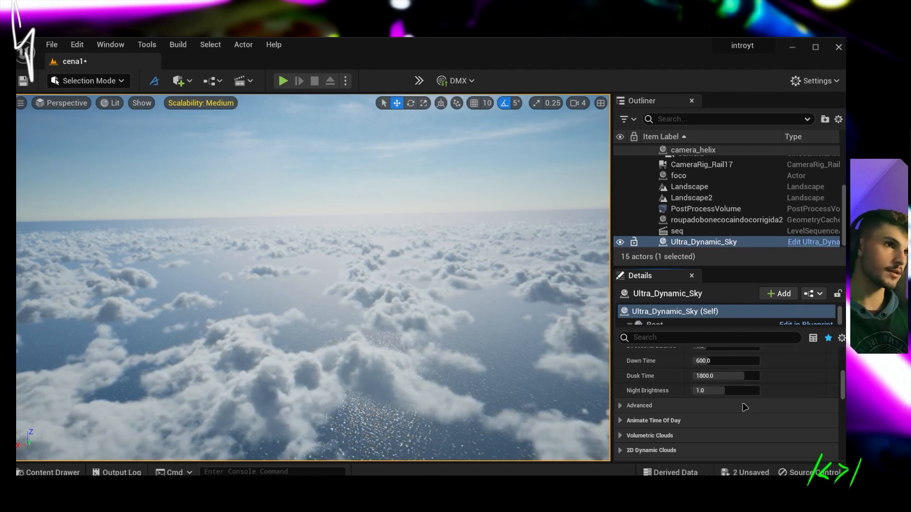
pyautogui.scroll(-3, 674, 403)
pyautogui.moveTo(313, 278); pyautogui.dragTo(577, 304, button='right')
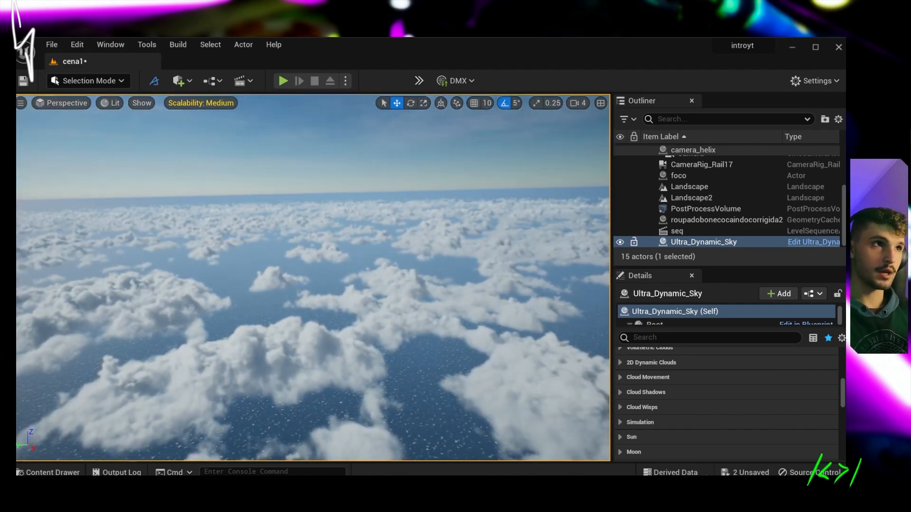
# Open the seq1 level sequence, lock the viewport to its camera cuts and move the playhead to about frame 218.
pyautogui.hotkey('ctrl', 'space')
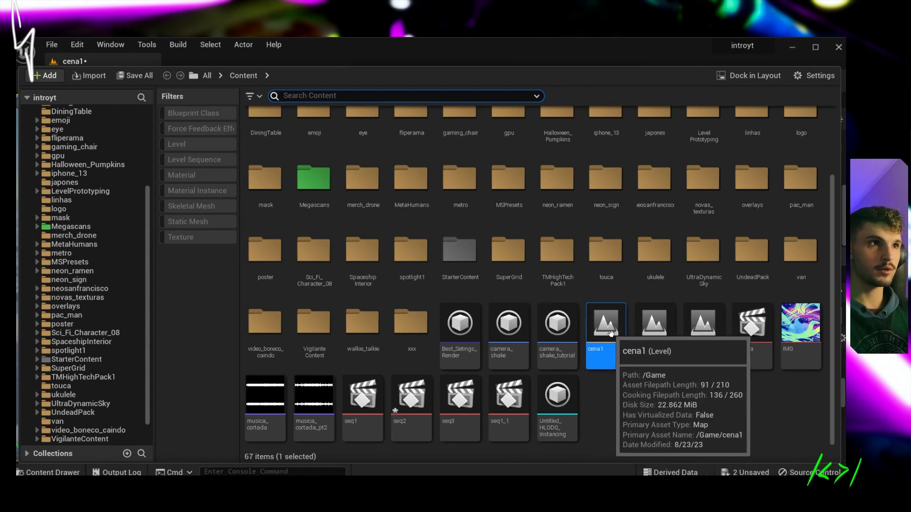
pyautogui.click(360, 409)
pyautogui.doubleClick(362, 404)
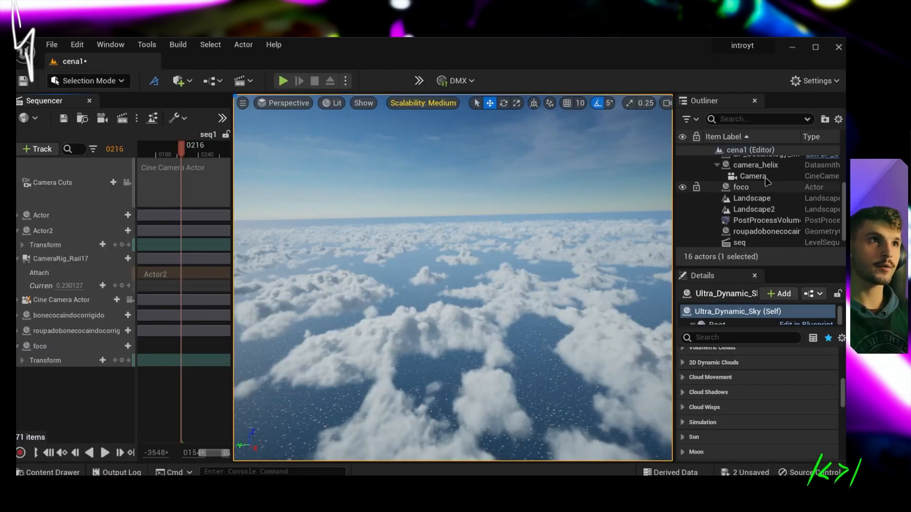
pyautogui.click(127, 183)
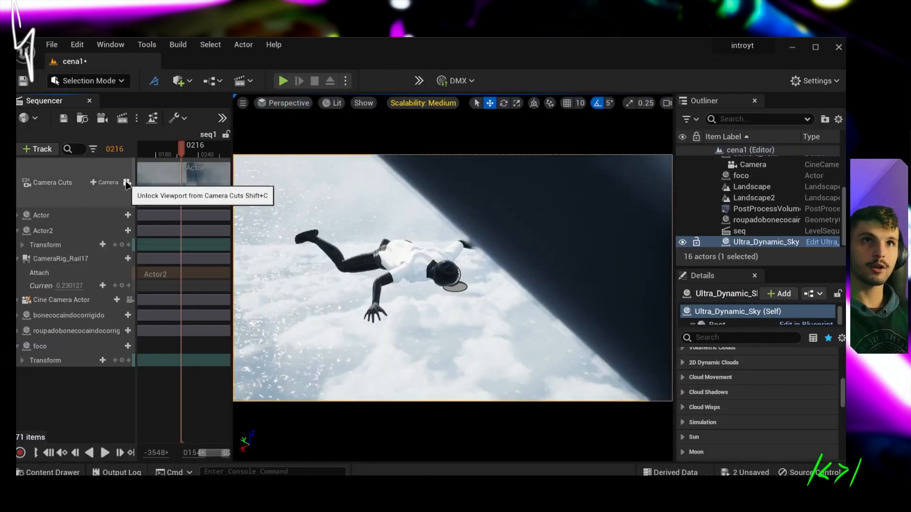
pyautogui.click(186, 153)
pyautogui.click(183, 152)
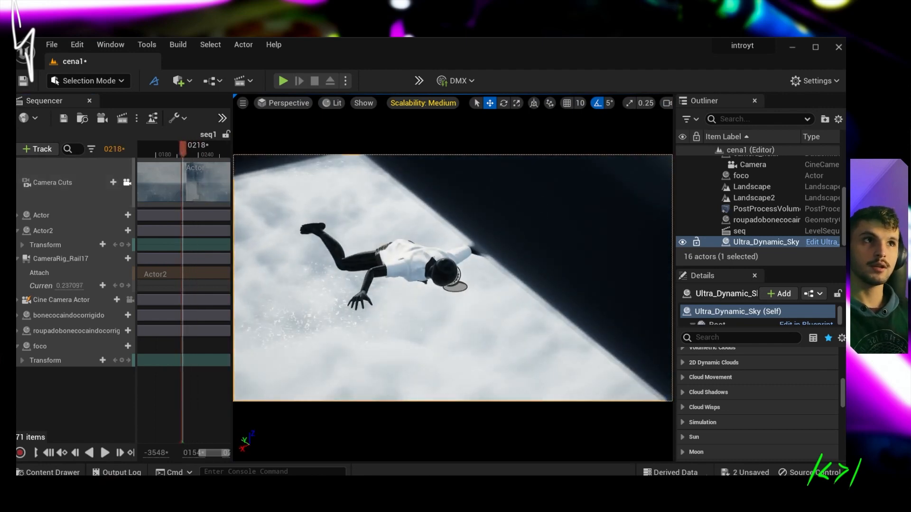
# Select CameraRig_Rail17, inspect its rail outside the camera cuts view, and hide it so it stops blocking the shot.
pyautogui.click(487, 181)
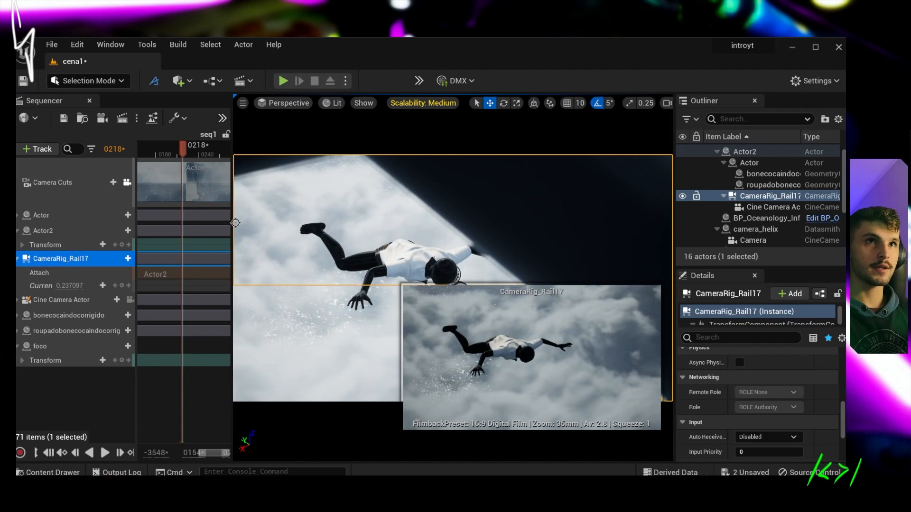
pyautogui.click(127, 182)
pyautogui.press('f')
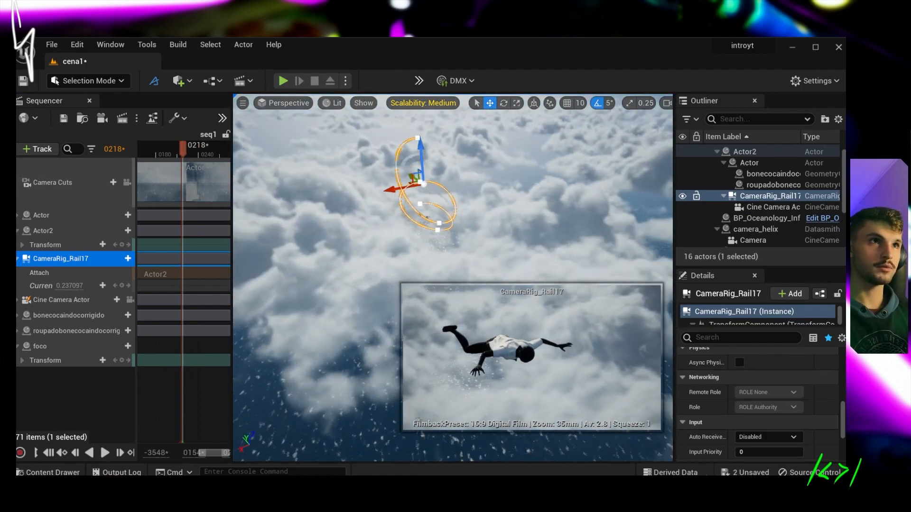
pyautogui.click(127, 182)
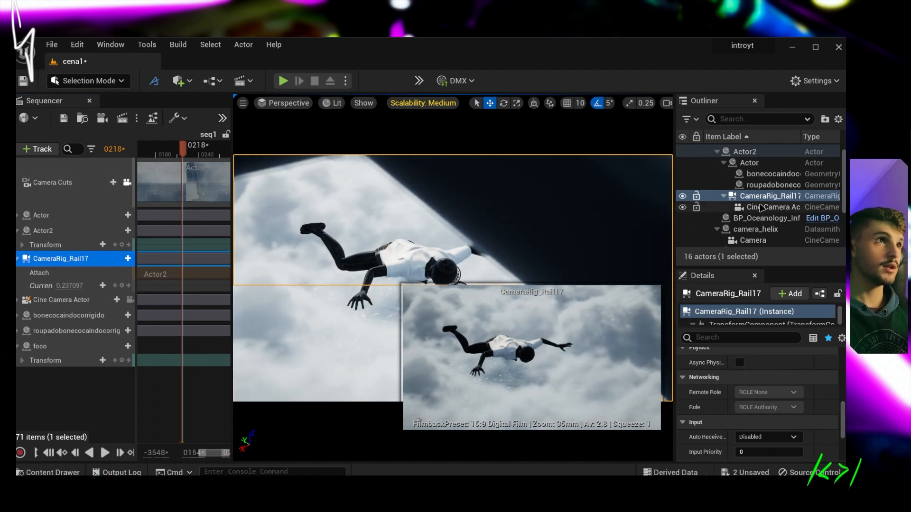
pyautogui.click(682, 196)
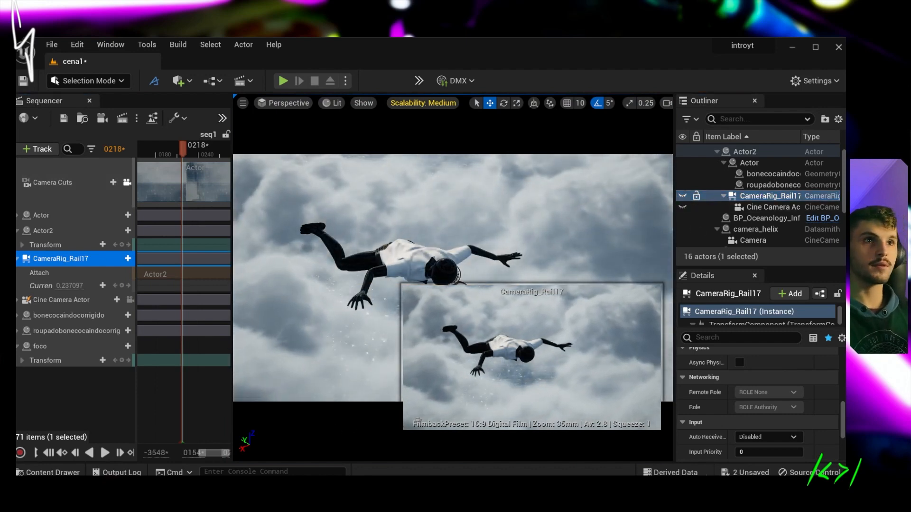
# Clear the selection, scrub seq1 back to an earlier frame and play the falling character shot.
pyautogui.press('Escape')
pyautogui.moveTo(182, 153); pyautogui.dragTo(153, 151)
pyautogui.click(108, 454)
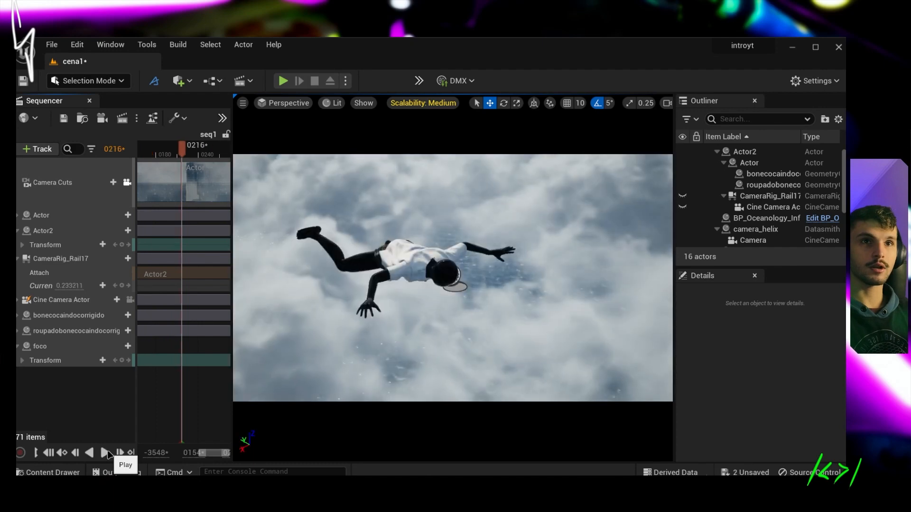
# Scrub seq1 to about frame 229 and select the falling character mesh bonecocaindocorrigido.
pyautogui.moveTo(192, 152)
pyautogui.mouseDown()
pyautogui.moveTo(221, 153)
pyautogui.moveTo(125, 157)
pyautogui.moveTo(193, 157)
pyautogui.mouseUp()
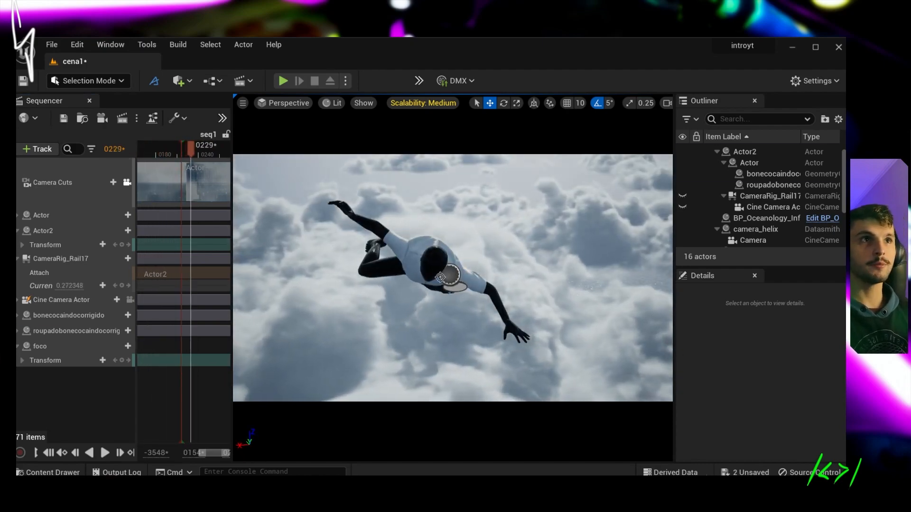
pyautogui.click(440, 277)
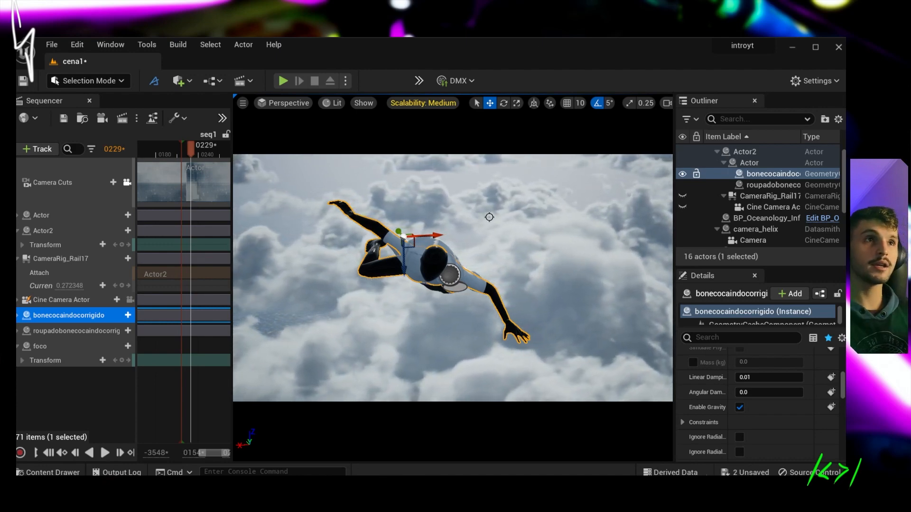
# Switch to the Mixamo website and search its animations for "falling".
pyautogui.hotkey('alt', 'Tab')
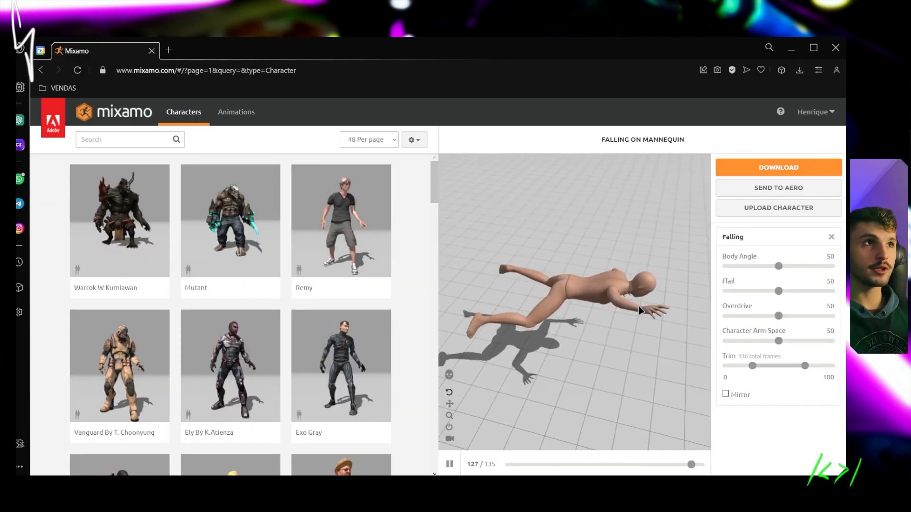
pyautogui.click(149, 137)
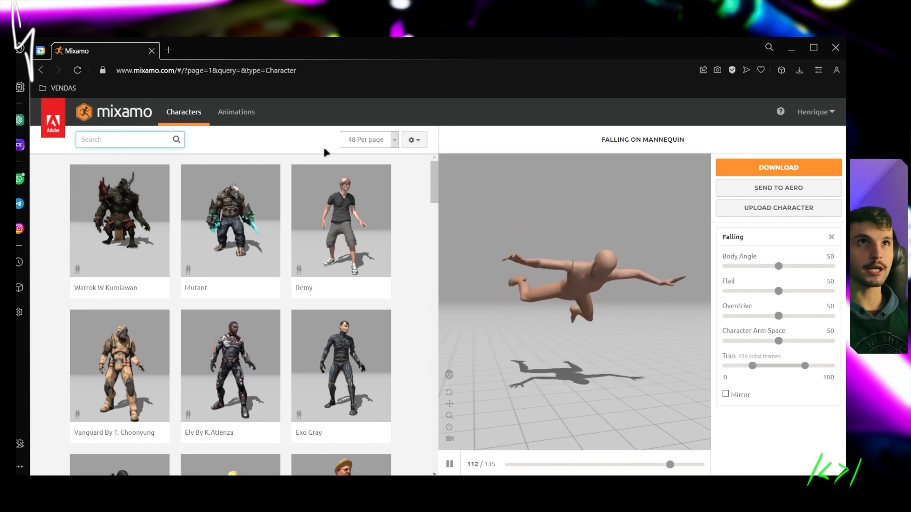
pyautogui.click(250, 113)
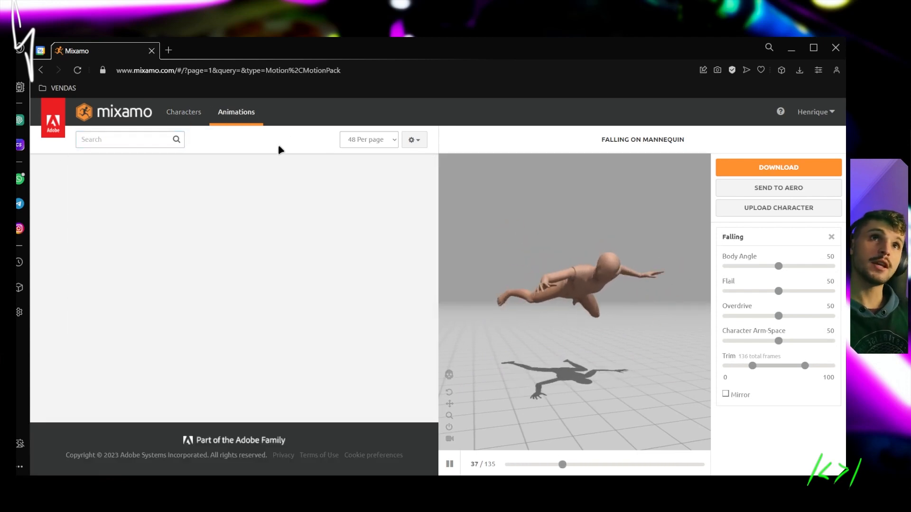
pyautogui.click(143, 139)
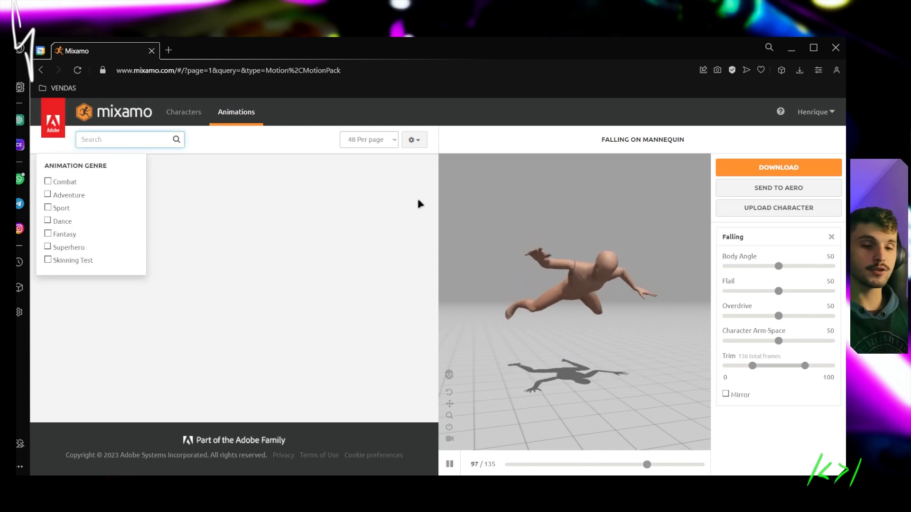
pyautogui.write('falling')
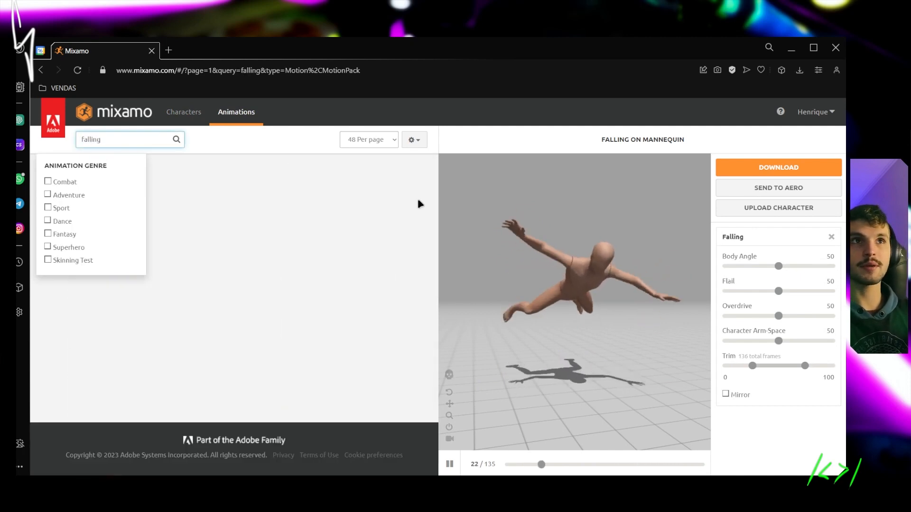
pyautogui.click(373, 142)
pyautogui.click(300, 151)
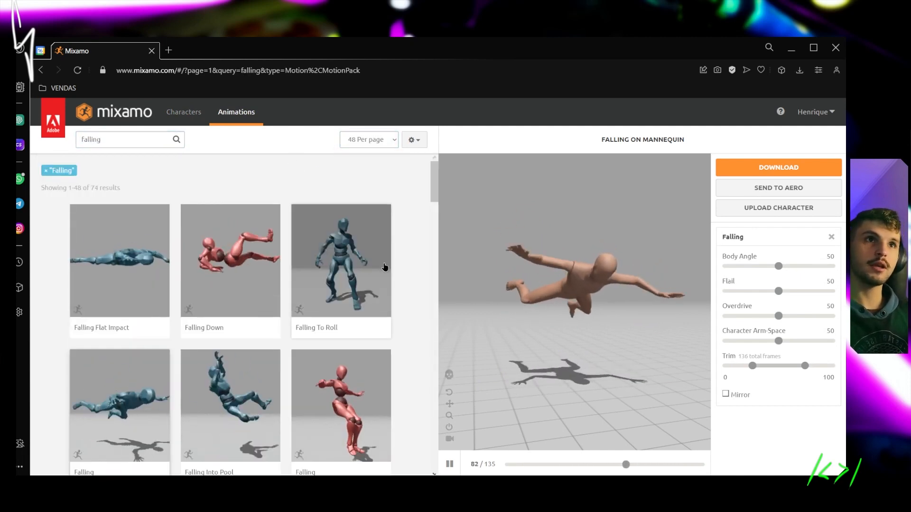
# Choose the Falling animation described as "Falling In The Air Idle" and orbit around its preview on the mannequin.
pyautogui.scroll(-4, 119, 248)
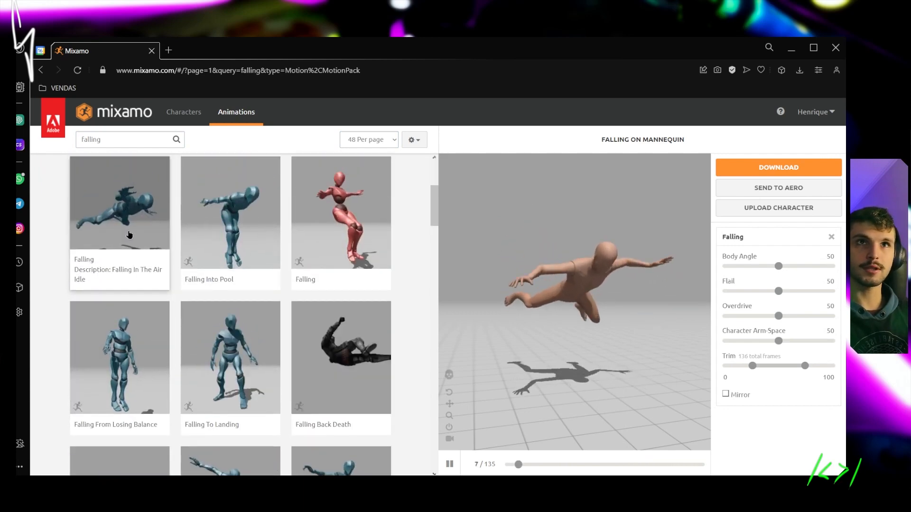
pyautogui.scroll(1, 129, 235)
pyautogui.click(129, 237)
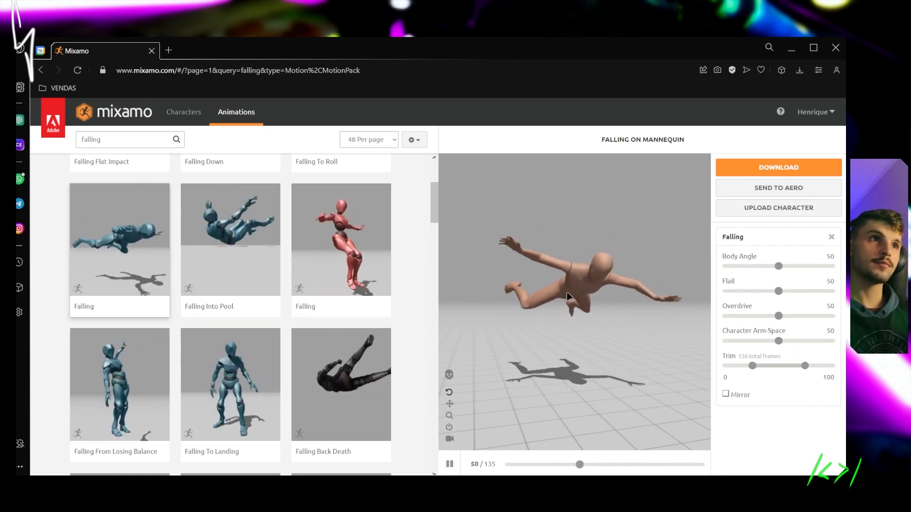
pyautogui.moveTo(483, 296); pyautogui.dragTo(621, 347)
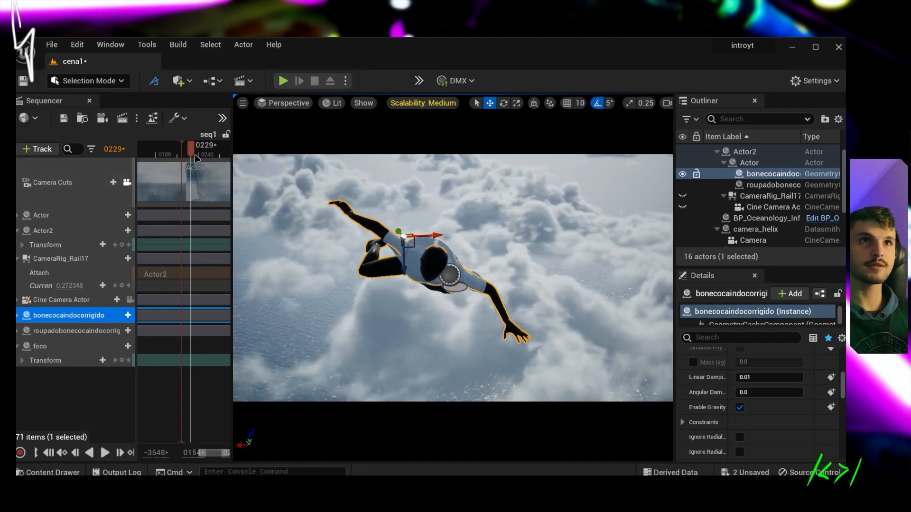
# Back in Unreal Engine, scrub the falling shot forward to frame 273, return to about frame 241 and clear the selection.
pyautogui.moveTo(191, 150); pyautogui.dragTo(198, 160)
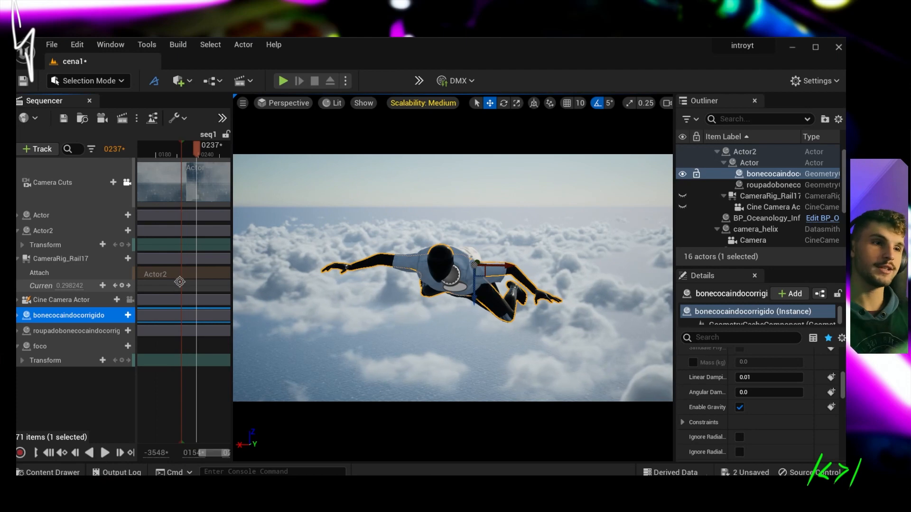
pyautogui.moveTo(210, 151)
pyautogui.mouseDown()
pyautogui.moveTo(219, 152)
pyautogui.moveTo(200, 156)
pyautogui.mouseUp()
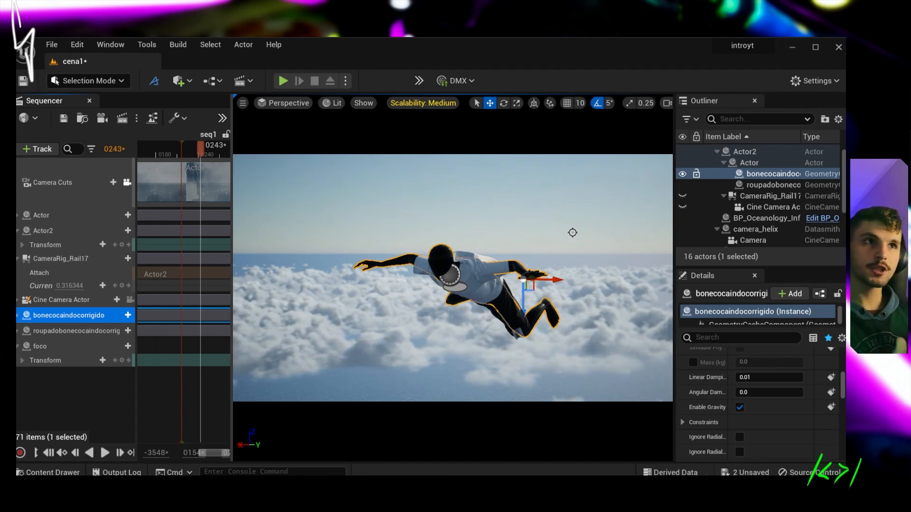
pyautogui.click(210, 156)
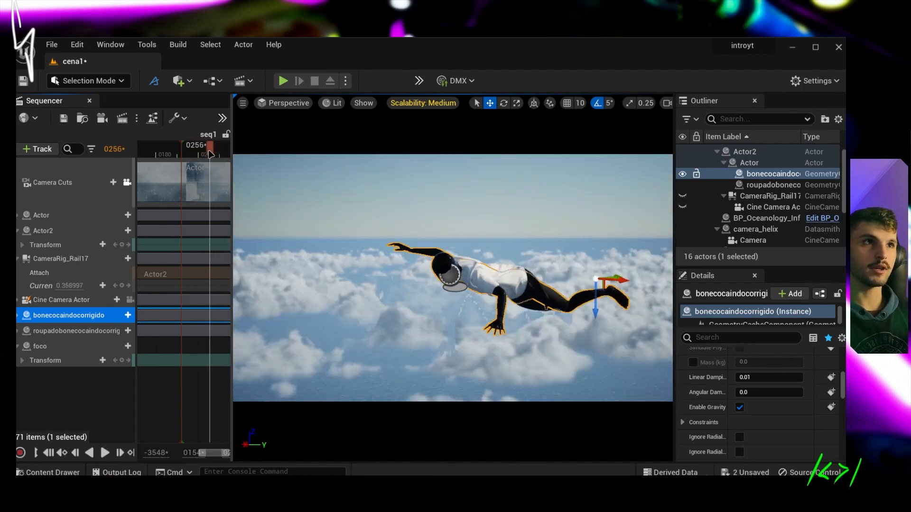
pyautogui.moveTo(210, 155)
pyautogui.mouseDown()
pyautogui.moveTo(203, 153)
pyautogui.moveTo(222, 151)
pyautogui.mouseUp()
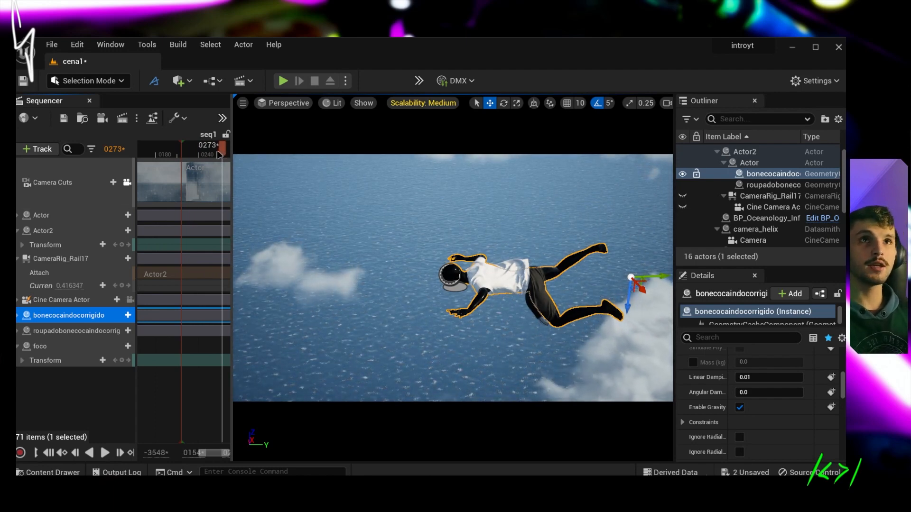
pyautogui.click(200, 154)
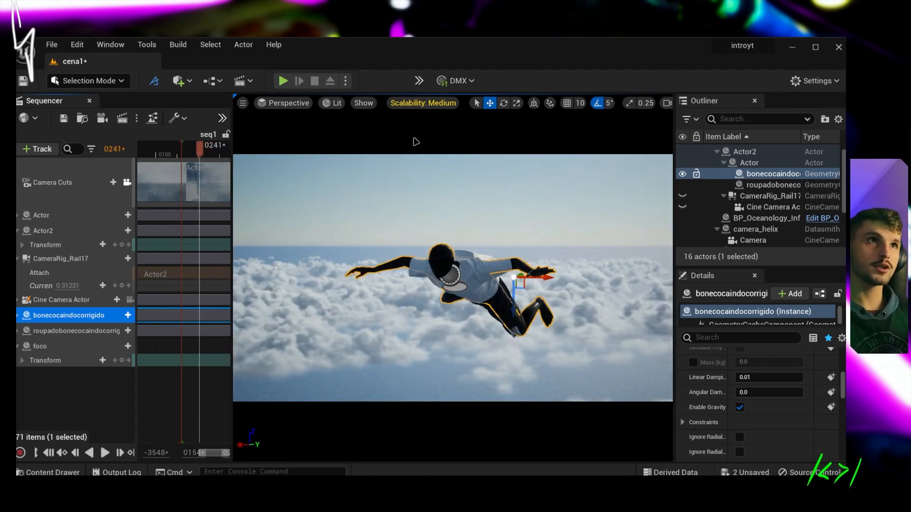
pyautogui.click(416, 142)
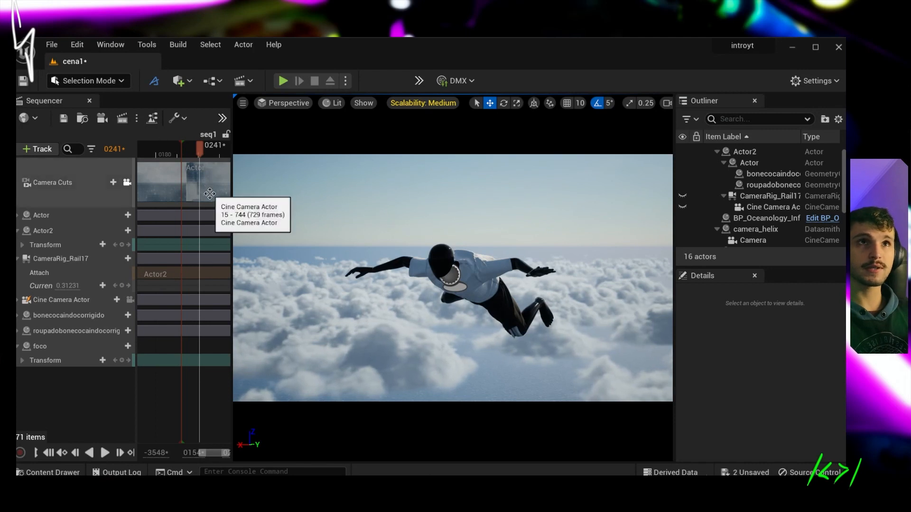
# Show more of the seq1 timeline and review the fall at about frames 614, 289 and 474.
pyautogui.keyDown('ctrl'); pyautogui.scroll(-5, 203, 192); pyautogui.keyUp('ctrl')
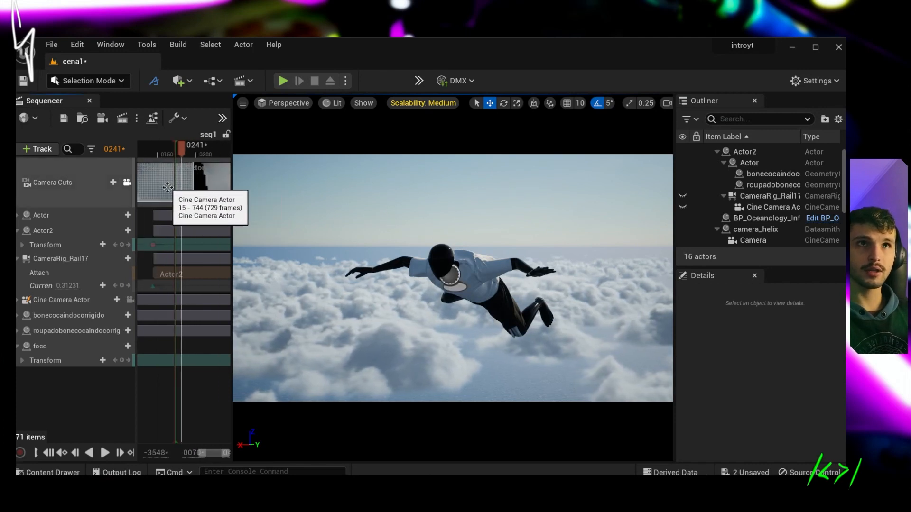
pyautogui.keyDown('ctrl'); pyautogui.scroll(-2, 198, 191); pyautogui.keyUp('ctrl')
pyautogui.keyDown('ctrl'); pyautogui.scroll(-2, 192, 212); pyautogui.keyUp('ctrl')
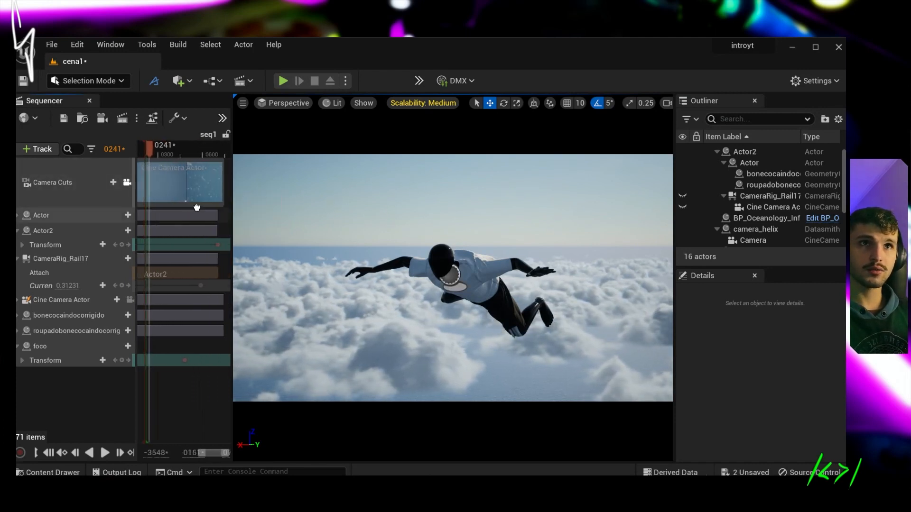
pyautogui.moveTo(167, 155)
pyautogui.mouseDown()
pyautogui.moveTo(152, 154)
pyautogui.moveTo(184, 155)
pyautogui.mouseUp()
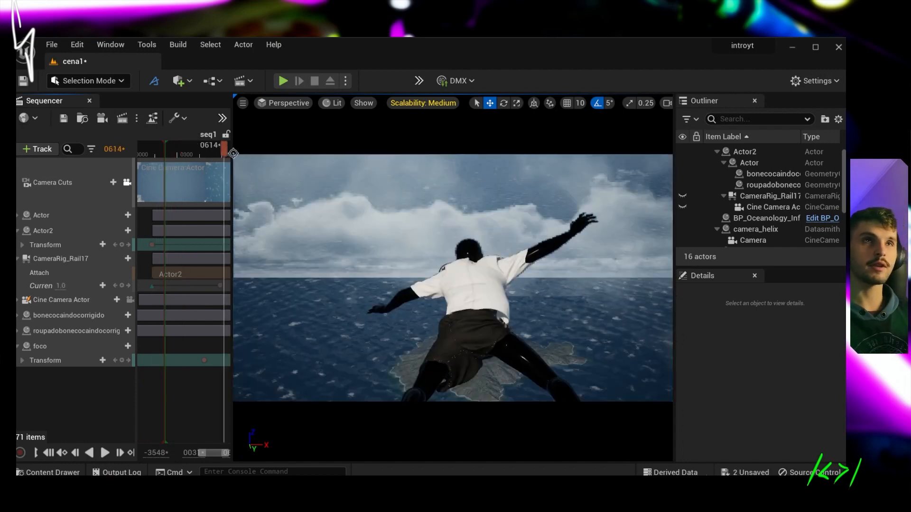
pyautogui.click(179, 155)
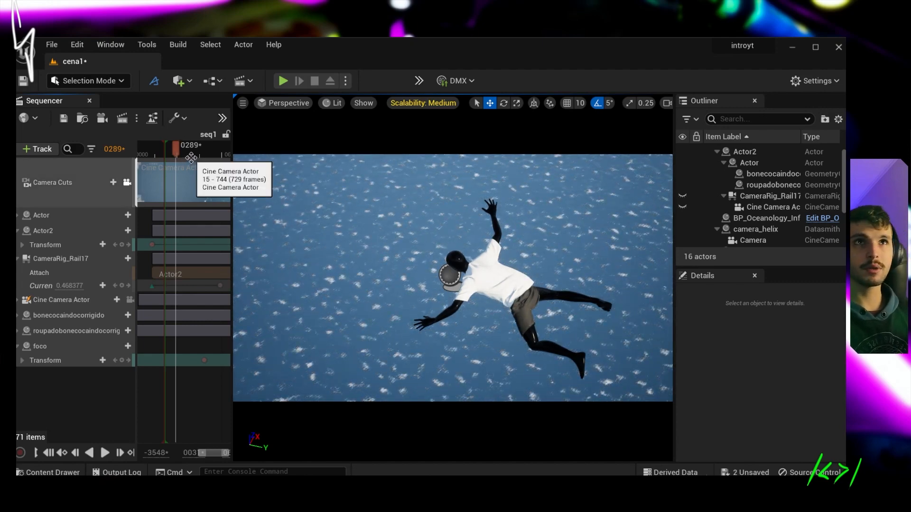
pyautogui.moveTo(182, 157); pyautogui.dragTo(203, 152)
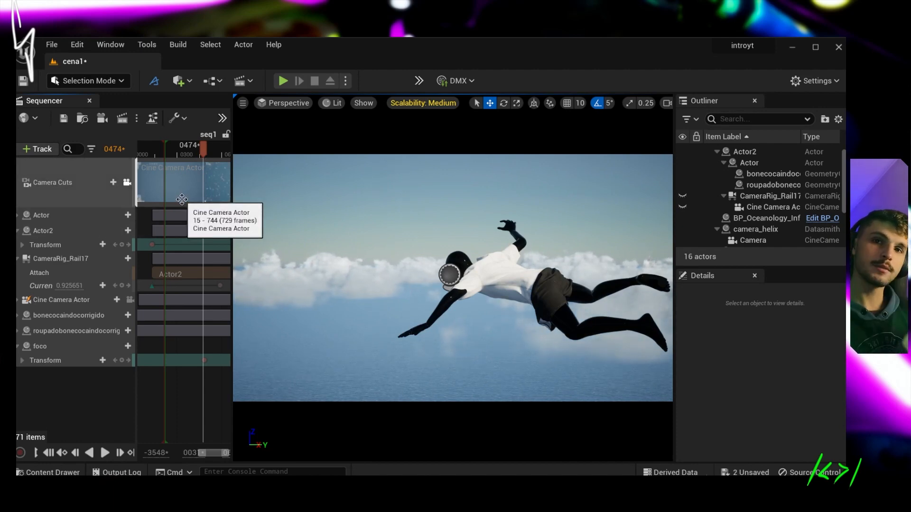
# Compare the camera's angles on the character at about frames 313, 447, 507, 346 and 292.
pyautogui.click(189, 150)
pyautogui.click(179, 152)
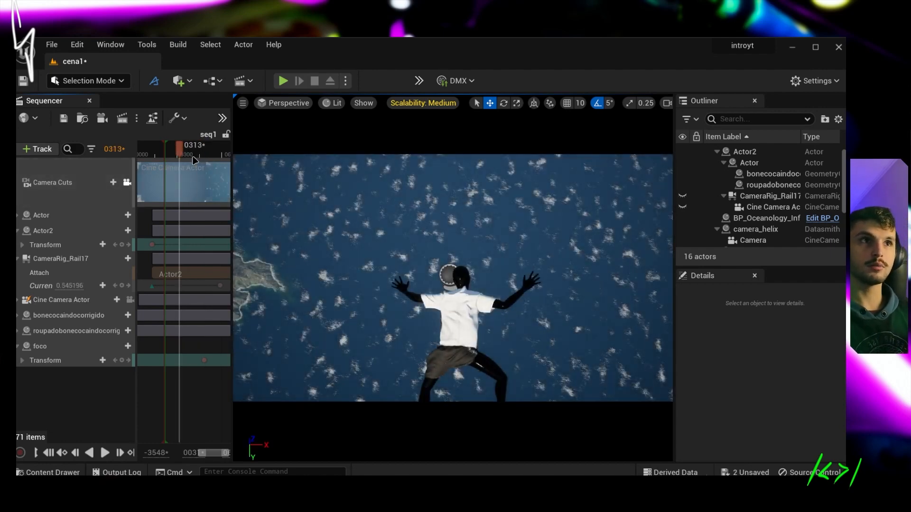
pyautogui.click(192, 157)
pyautogui.click(199, 156)
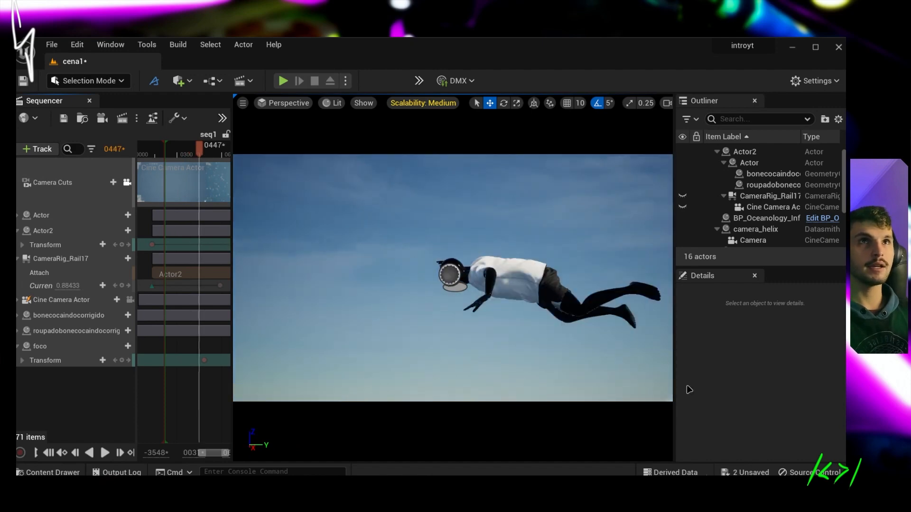
pyautogui.click(209, 155)
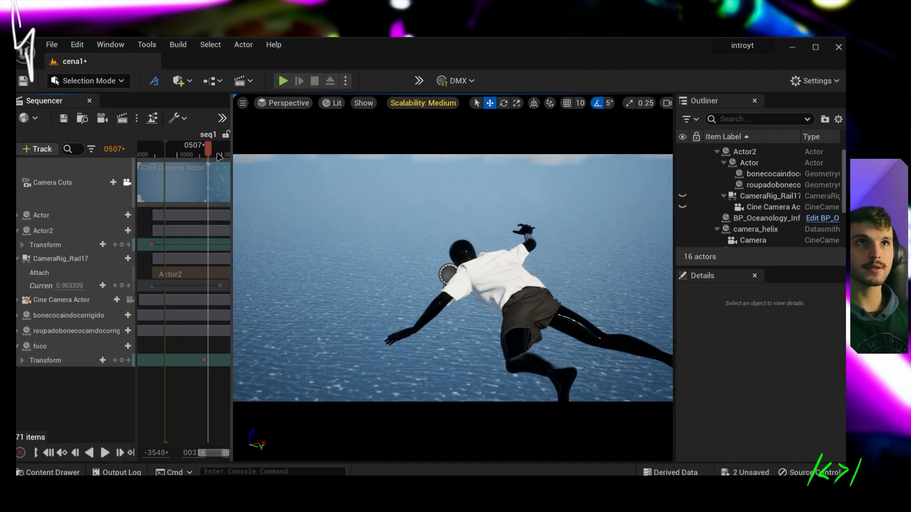
pyautogui.click(185, 154)
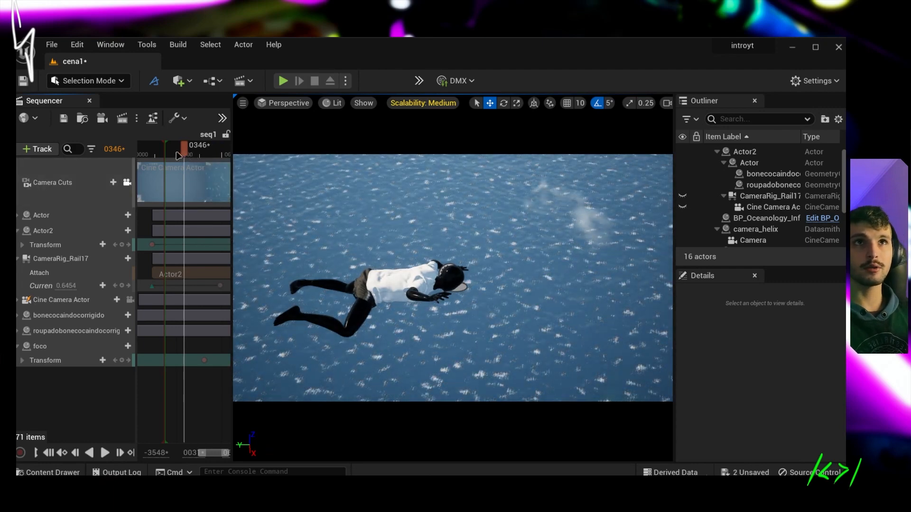
pyautogui.click(176, 154)
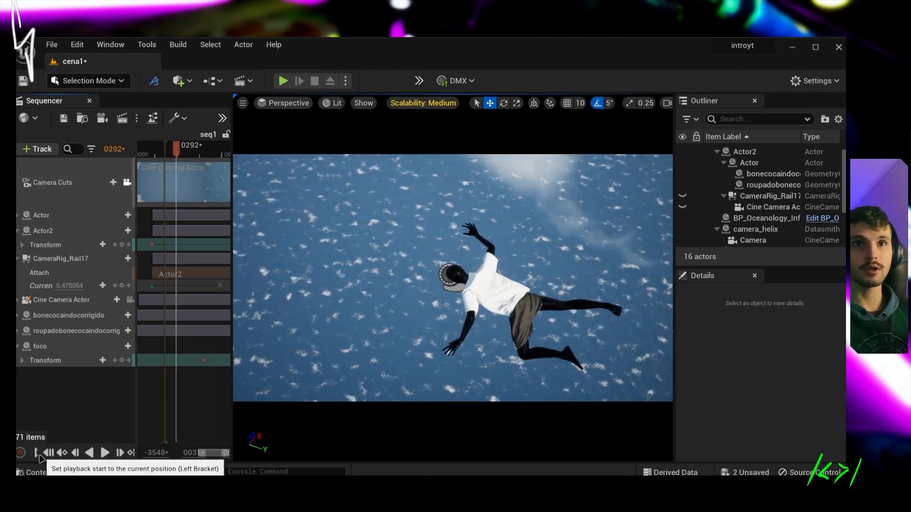
# Set seq1's playback range to start at frame 146 and end at about frame 620, and widen the Sequencer.
pyautogui.click(157, 154)
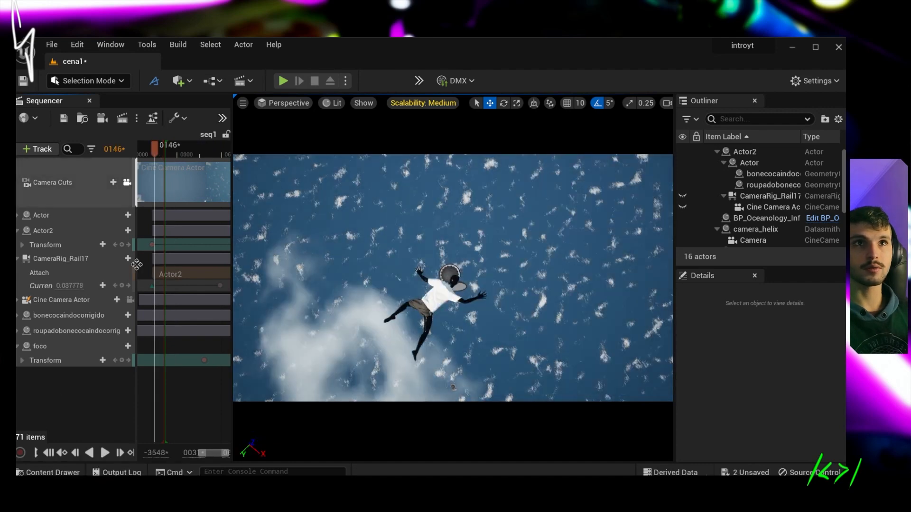
pyautogui.click(36, 453)
pyautogui.click(225, 154)
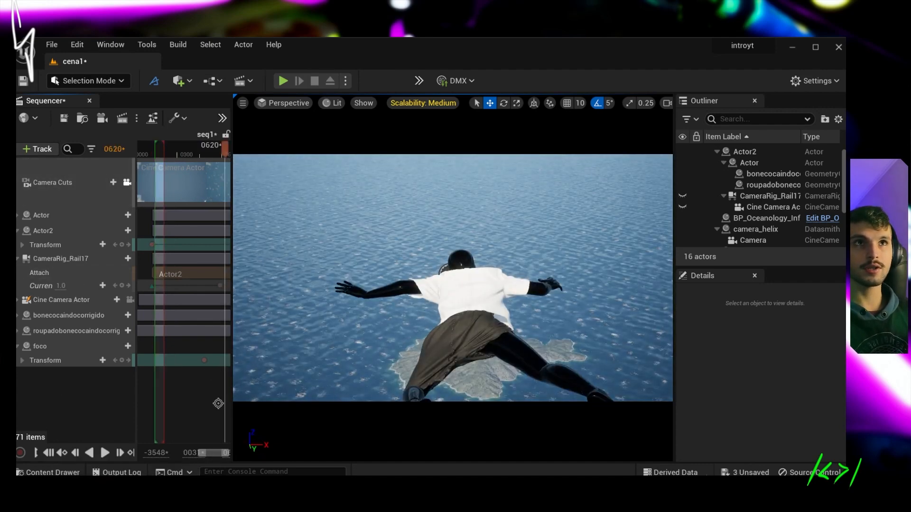
pyautogui.moveTo(164, 147); pyautogui.dragTo(224, 147)
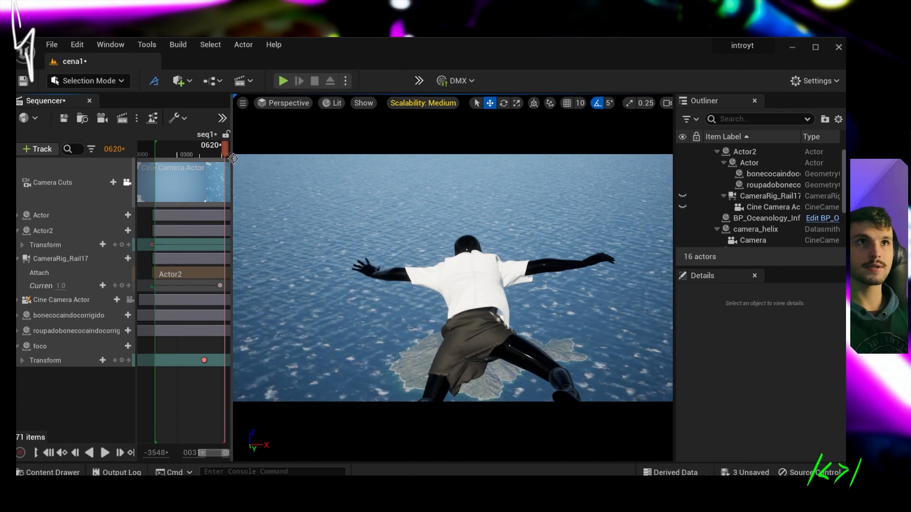
pyautogui.moveTo(233, 157); pyautogui.dragTo(384, 157)
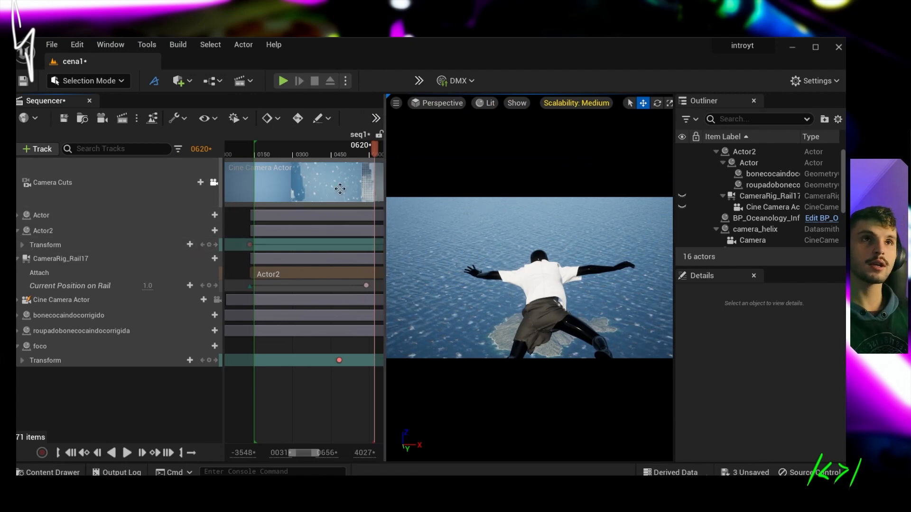
# Look at frame 309 outside the camera cuts view, relock the viewport to the cuts and review frames 412 and 241.
pyautogui.click(295, 152)
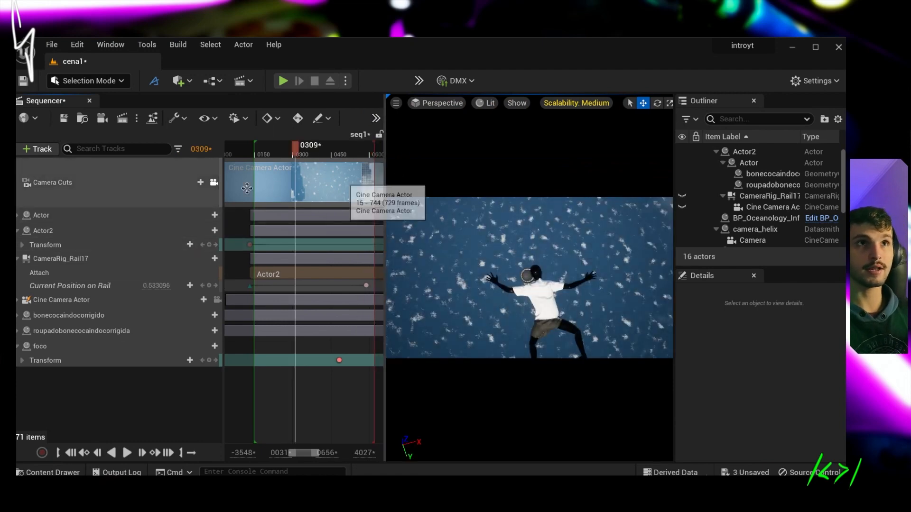
pyautogui.click(213, 183)
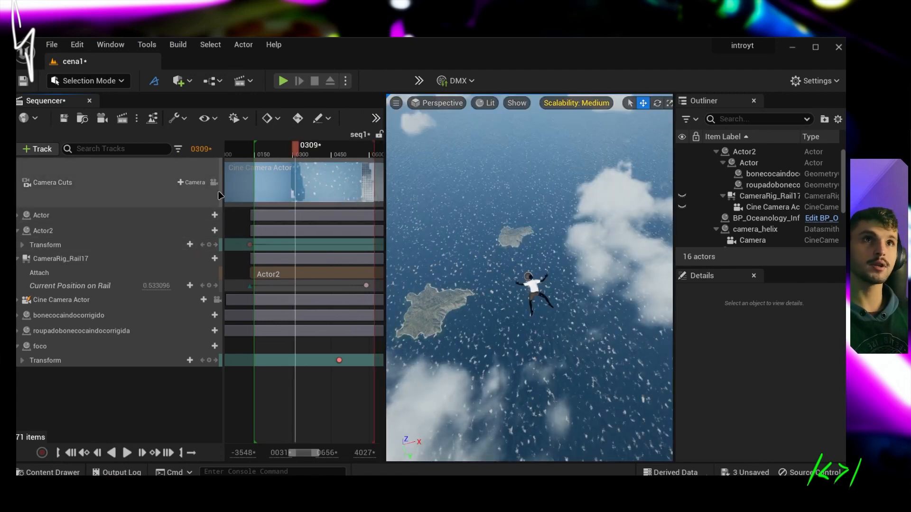
pyautogui.click(214, 183)
pyautogui.click(321, 151)
pyautogui.moveTo(349, 152)
pyautogui.mouseDown()
pyautogui.moveTo(299, 152)
pyautogui.moveTo(370, 152)
pyautogui.moveTo(290, 151)
pyautogui.moveTo(317, 144)
pyautogui.moveTo(343, 157)
pyautogui.moveTo(369, 152)
pyautogui.moveTo(318, 150)
pyautogui.moveTo(365, 151)
pyautogui.moveTo(333, 153)
pyautogui.mouseUp()
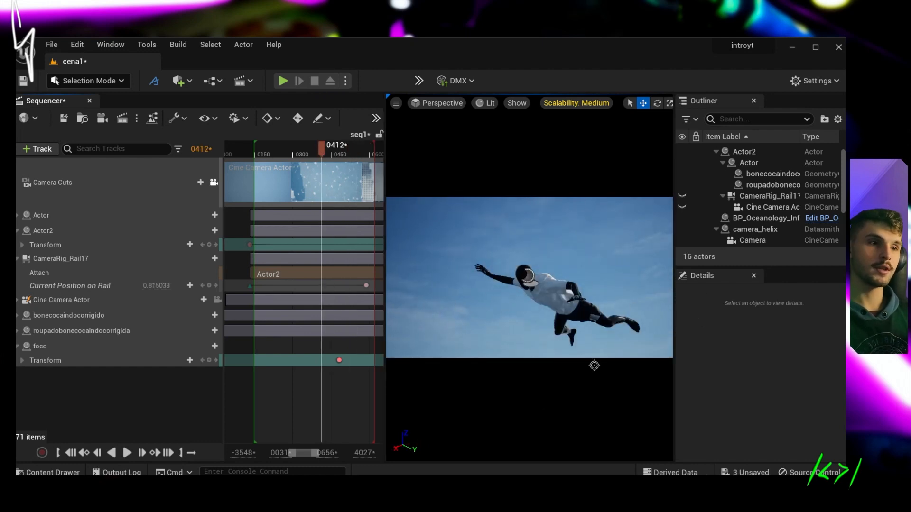
pyautogui.click(279, 157)
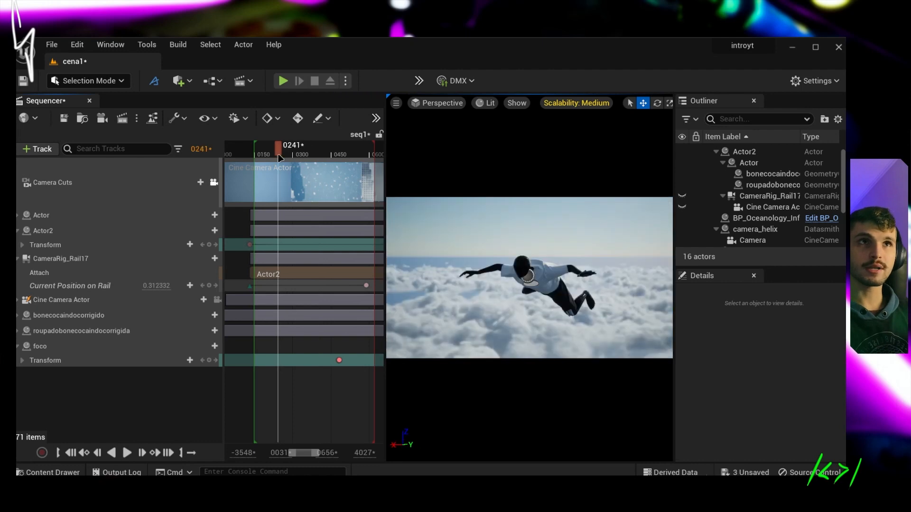
# Compare frames 313 and 241, unlock the viewport from the camera cuts and approach the spiral camera rail.
pyautogui.click(295, 155)
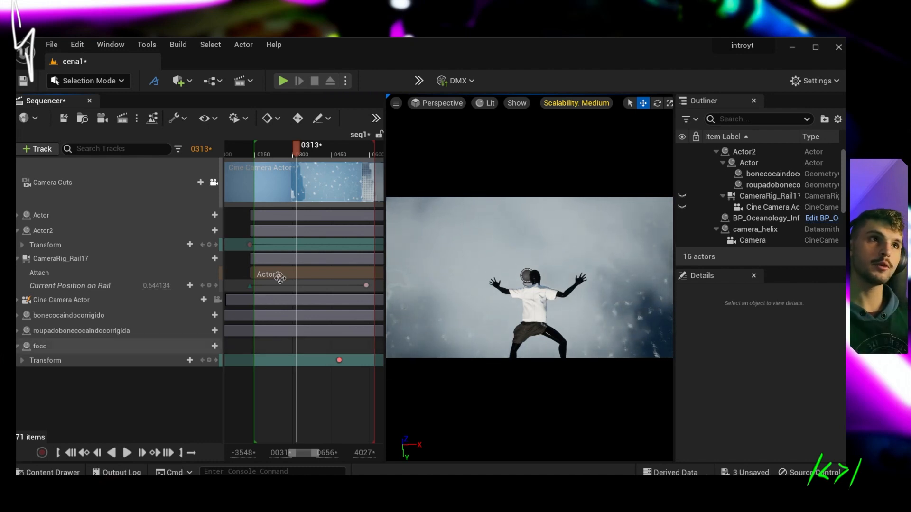
pyautogui.click(278, 150)
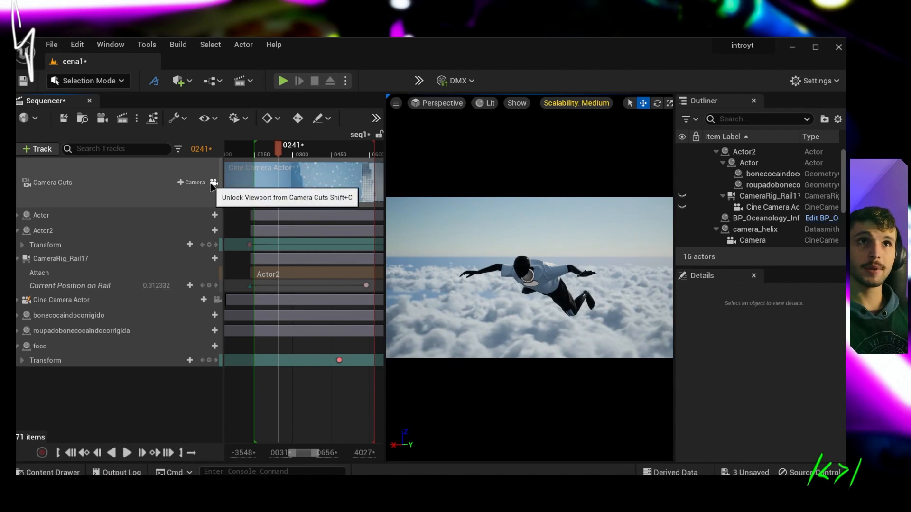
pyautogui.click(681, 196)
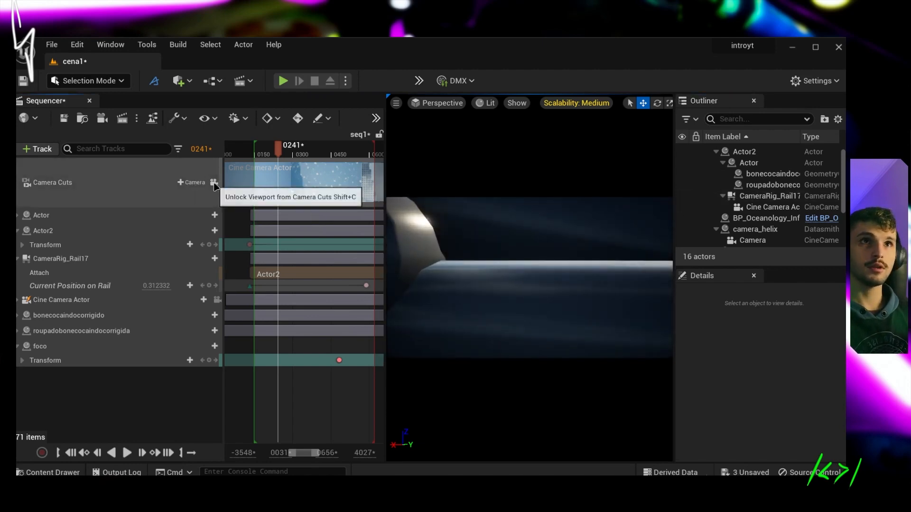
pyautogui.click(214, 183)
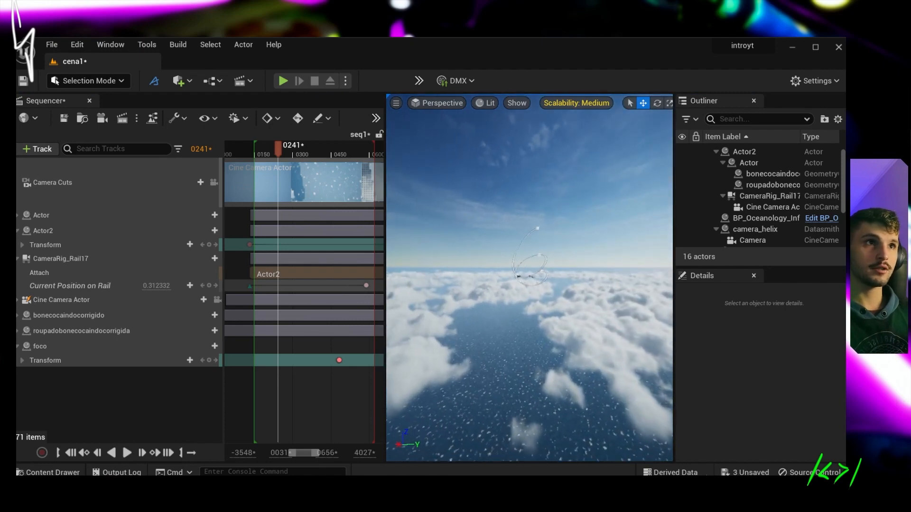
pyautogui.press('w')
pyautogui.moveTo(602, 215)
pyautogui.mouseDown(button='right')
pyautogui.moveTo(593, 209)
pyautogui.moveTo(601, 215)
pyautogui.mouseUp(button='right')
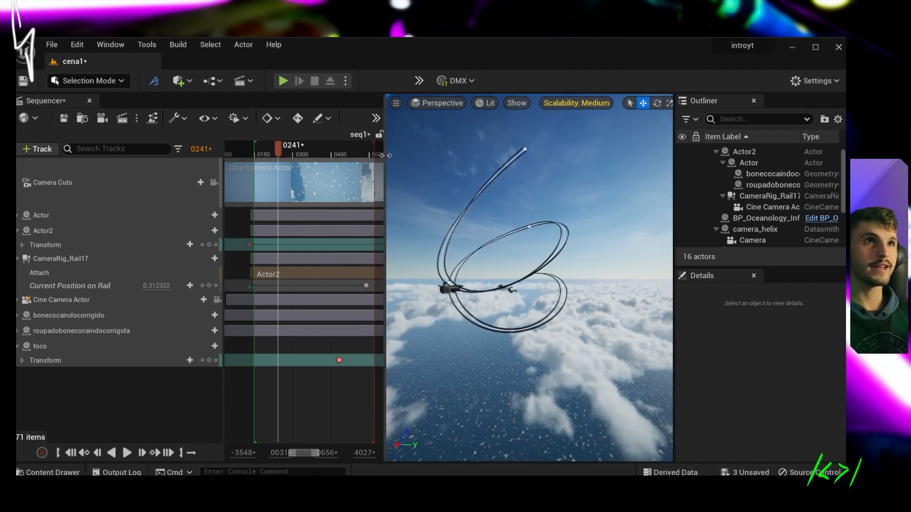
# Enlarge the viewport by narrowing the Sequencer and Outliner, and examine the spiral camera rail from several angles at frame 246.
pyautogui.moveTo(383, 155); pyautogui.dragTo(256, 155)
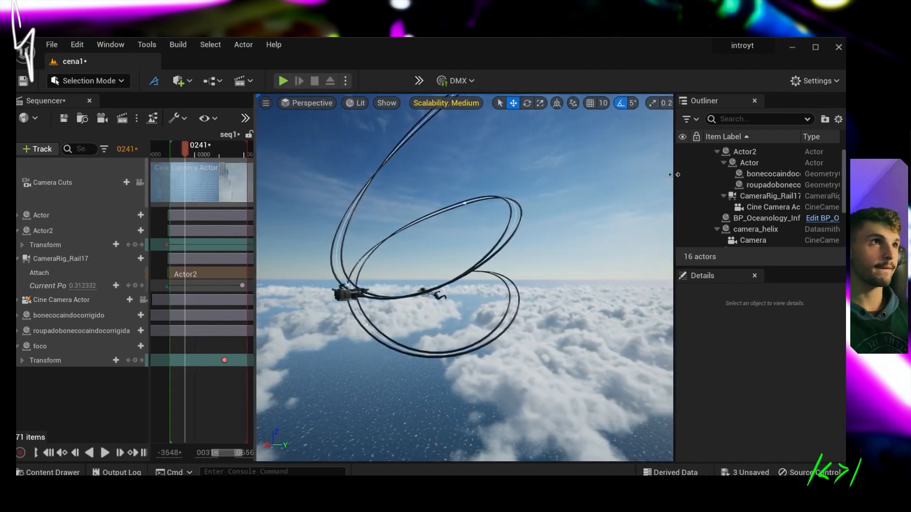
pyautogui.moveTo(673, 175); pyautogui.dragTo(741, 169)
pyautogui.click(705, 108)
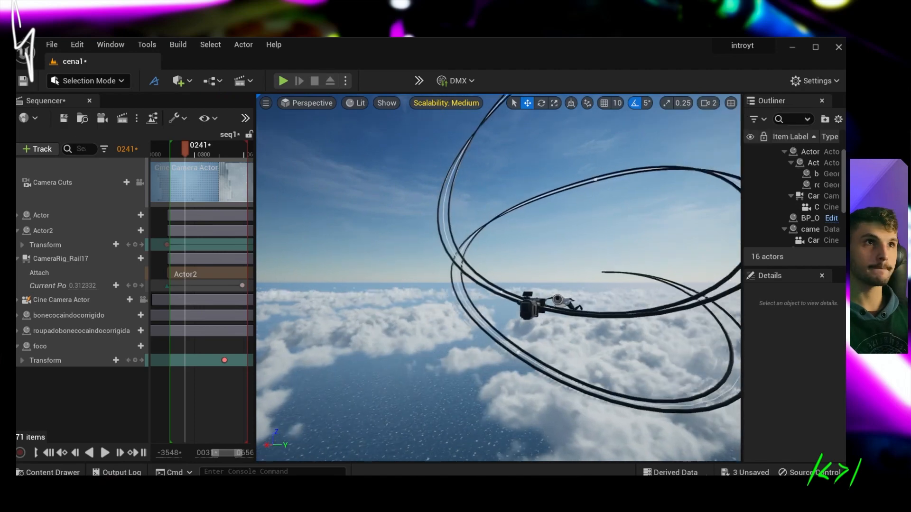
pyautogui.moveTo(498, 278); pyautogui.dragTo(363, 337, button='right')
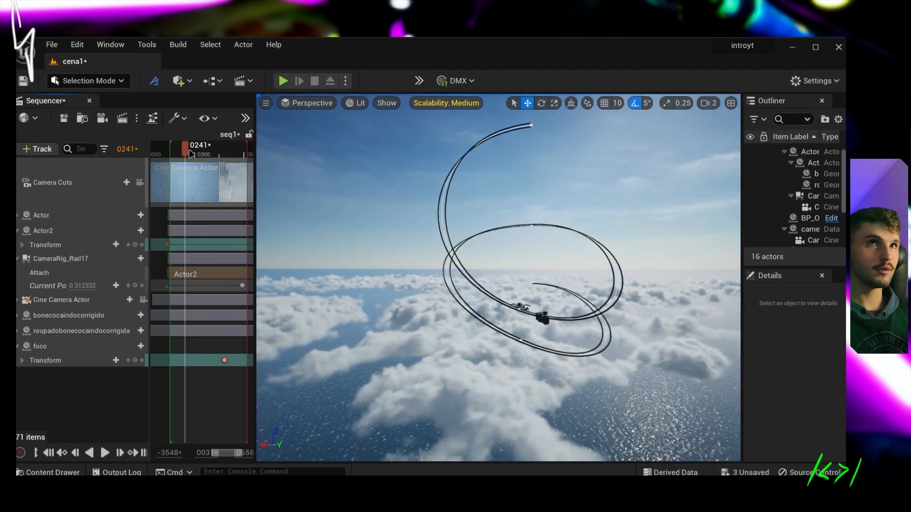
pyautogui.moveTo(191, 153)
pyautogui.mouseDown()
pyautogui.moveTo(216, 153)
pyautogui.moveTo(185, 154)
pyautogui.mouseUp()
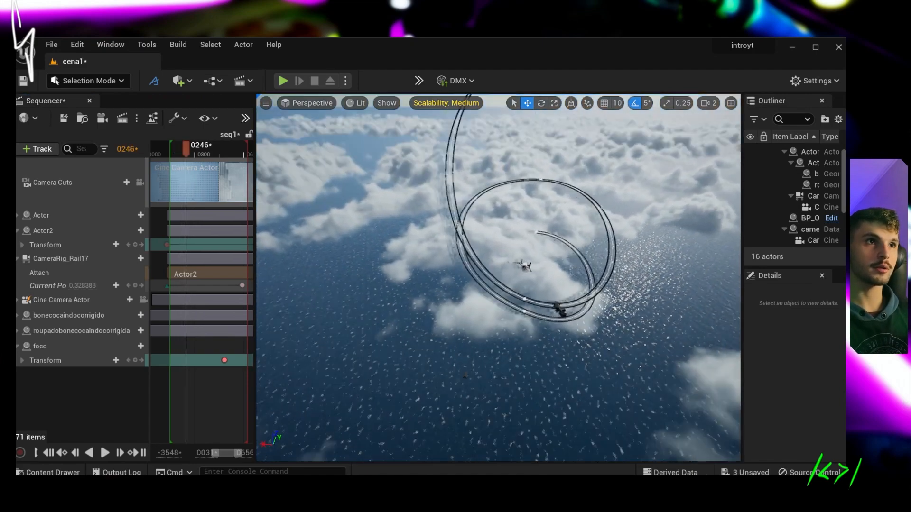
pyautogui.moveTo(498, 277); pyautogui.dragTo(505, 207, button='right')
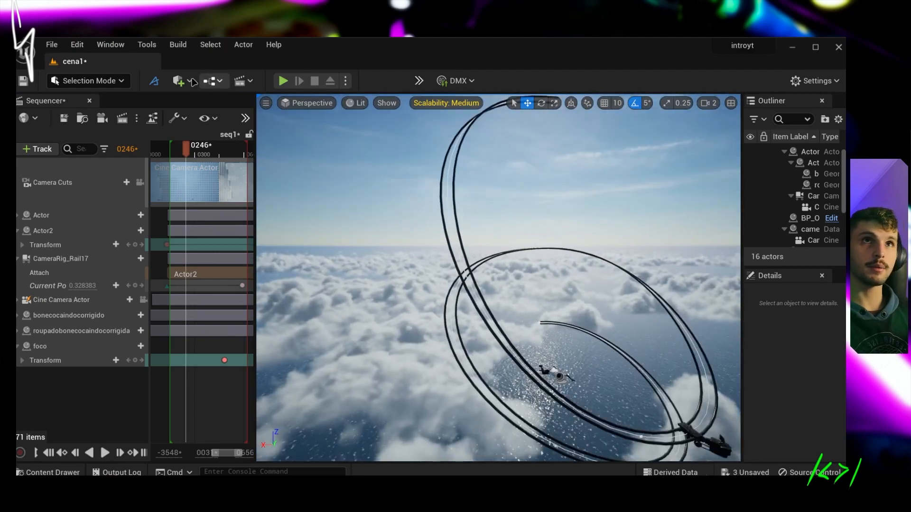
# Show the placeable Cinematic actors, including Camera Rig Rail, and view the scene's rail up close.
pyautogui.click(180, 81)
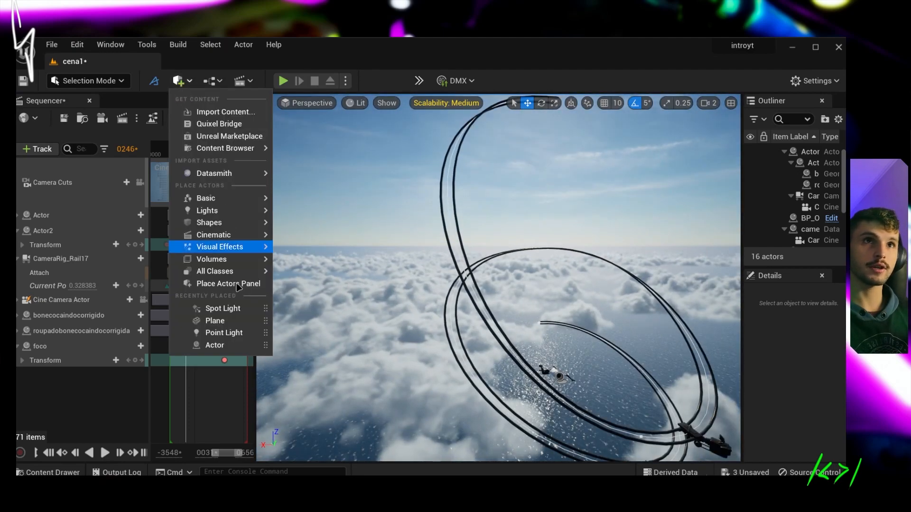
pyautogui.moveTo(255, 239)
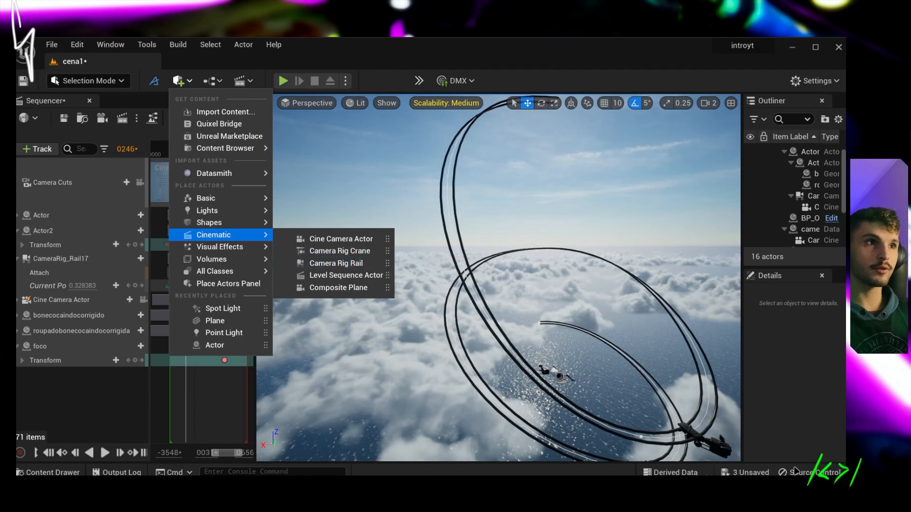
pyautogui.moveTo(570, 273); pyautogui.dragTo(630, 304, button='right')
pyautogui.moveTo(546, 247); pyautogui.dragTo(524, 226, button='right')
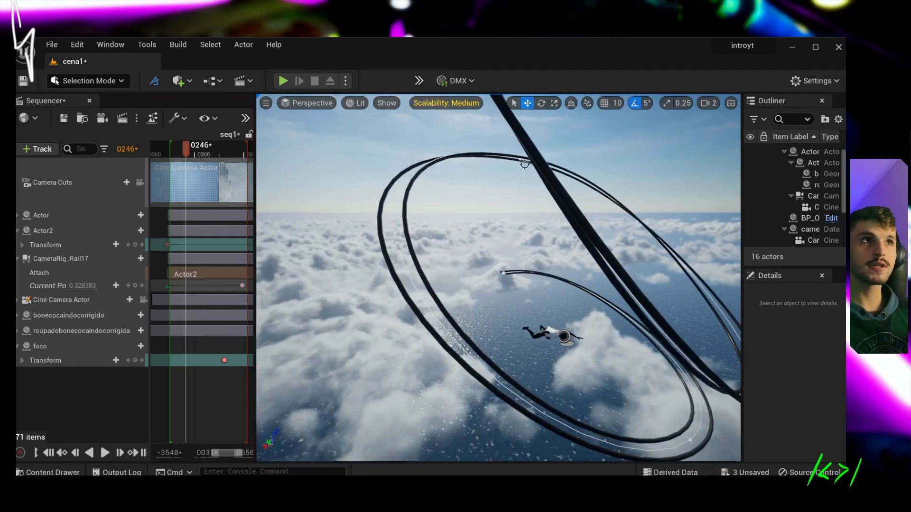
# Select the camera rail to preview its shot, deselect it and move seq1's playhead to frame 265.
pyautogui.click(584, 252)
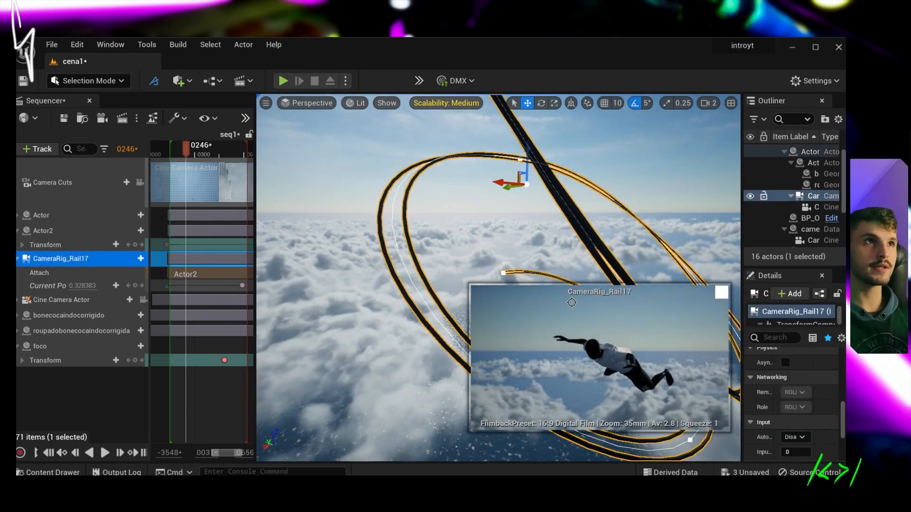
pyautogui.click(531, 278)
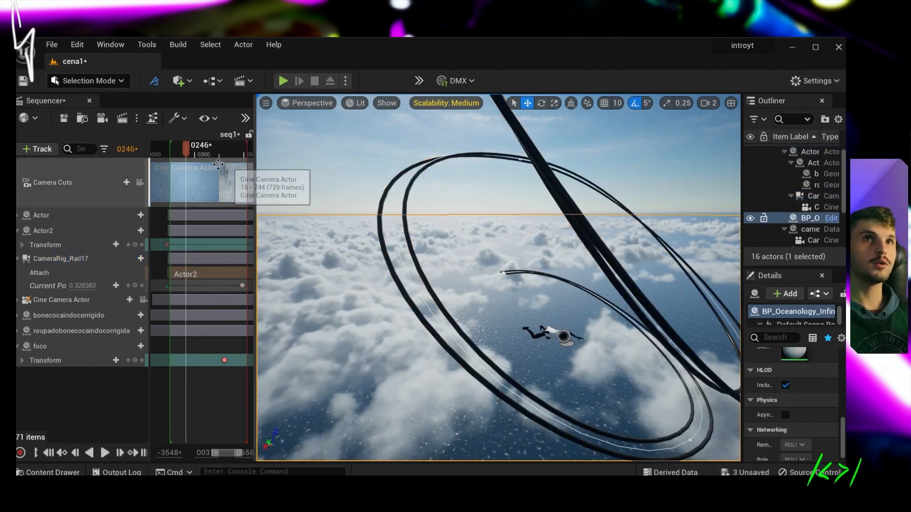
pyautogui.click(196, 152)
pyautogui.moveTo(201, 154)
pyautogui.mouseDown()
pyautogui.moveTo(216, 154)
pyautogui.moveTo(192, 155)
pyautogui.mouseUp()
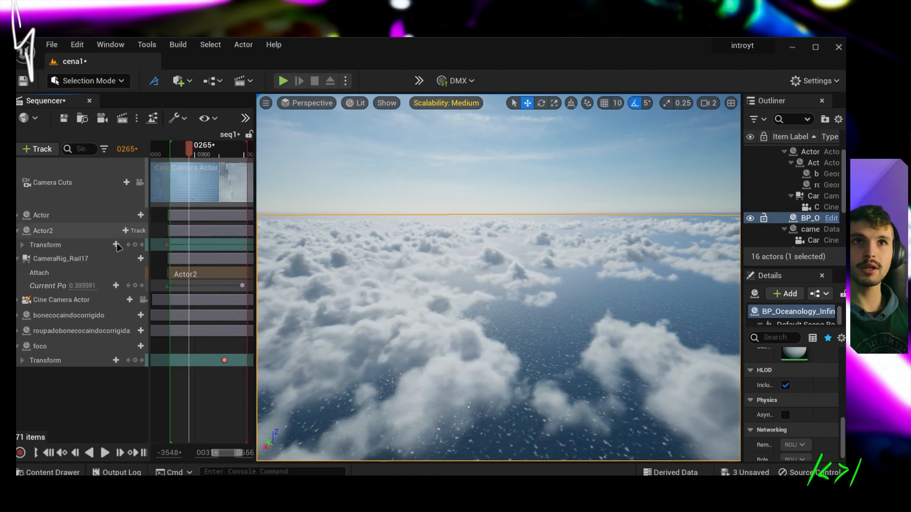
# Examine the track types and Attach bindings available for CameraRig_Rail17 without adding a track, and clear the selection.
pyautogui.click(135, 259)
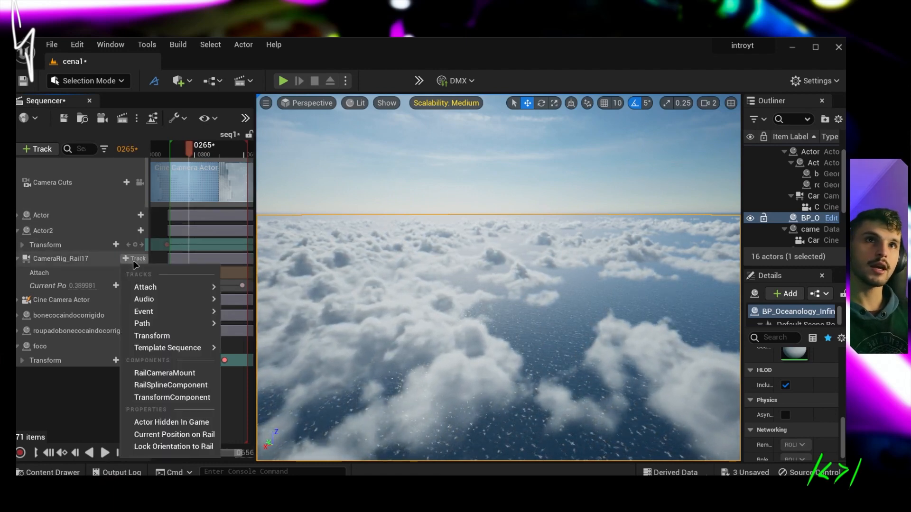
pyautogui.click(54, 262)
pyautogui.click(53, 260)
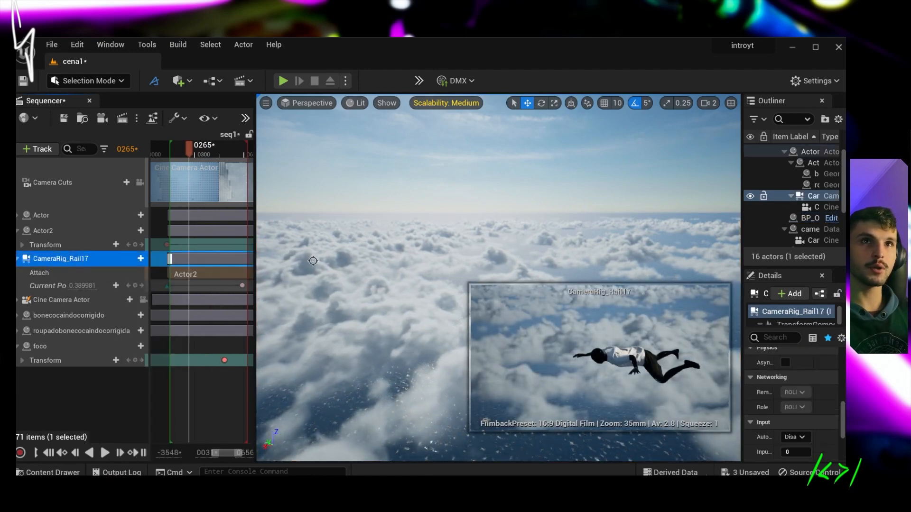
pyautogui.click(136, 259)
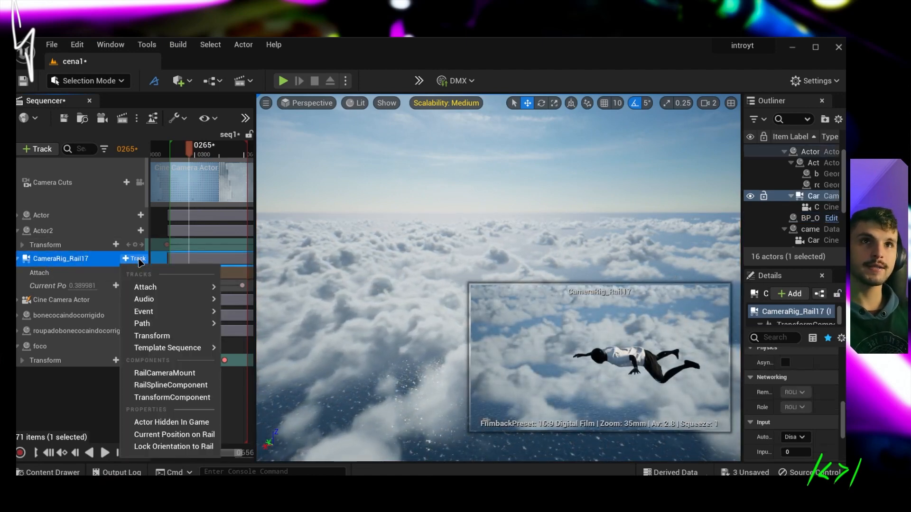
pyautogui.moveTo(156, 287)
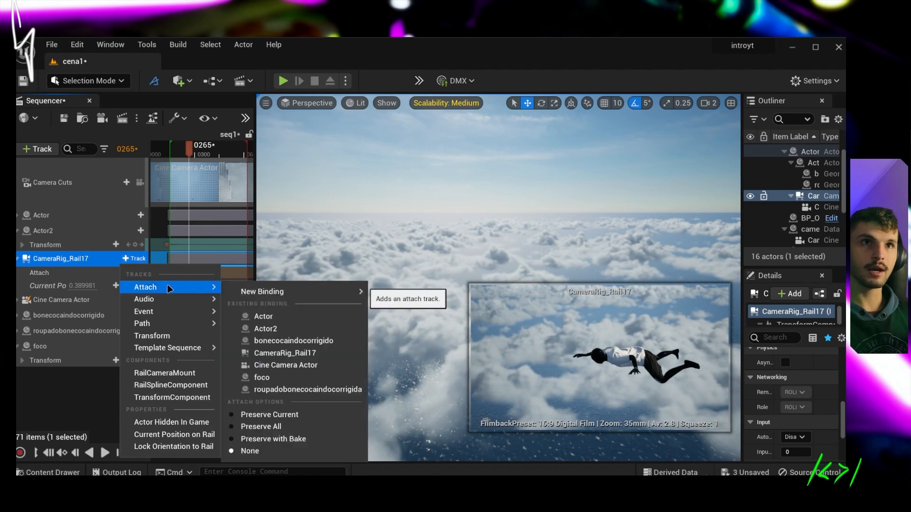
pyautogui.moveTo(274, 291)
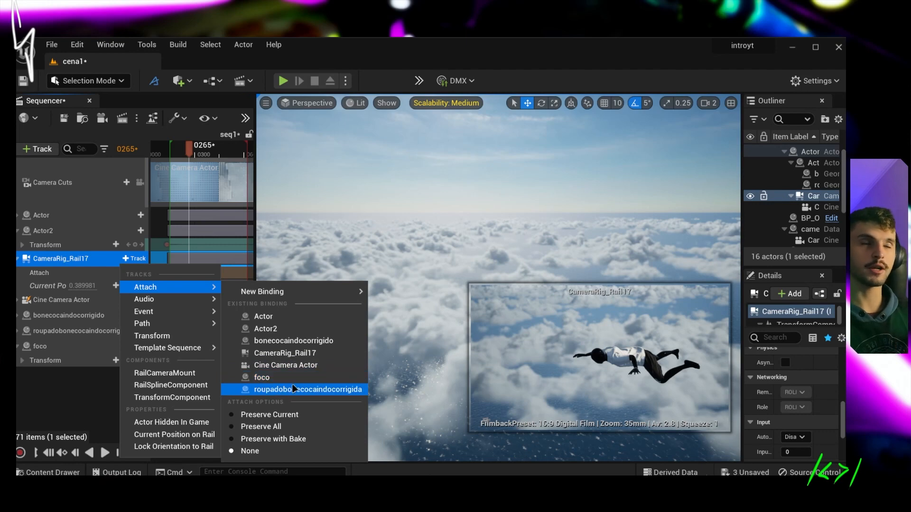
pyautogui.click(56, 373)
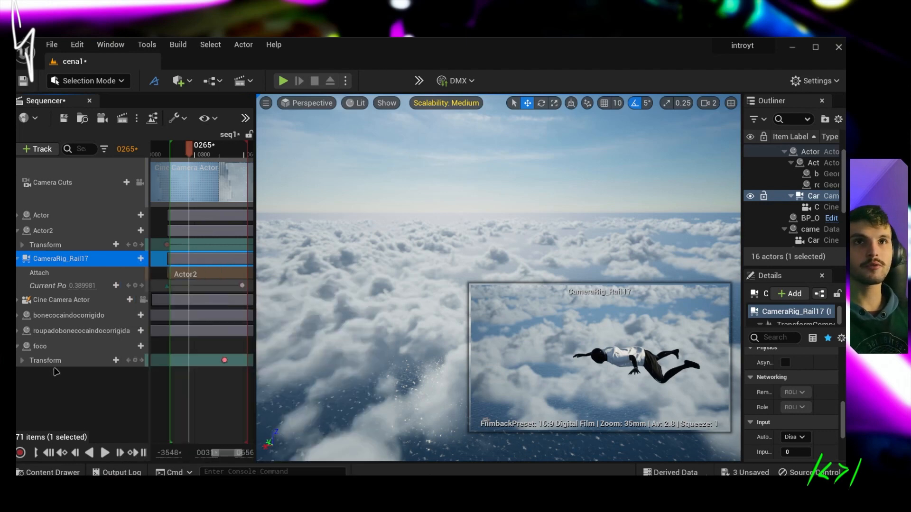
pyautogui.click(56, 371)
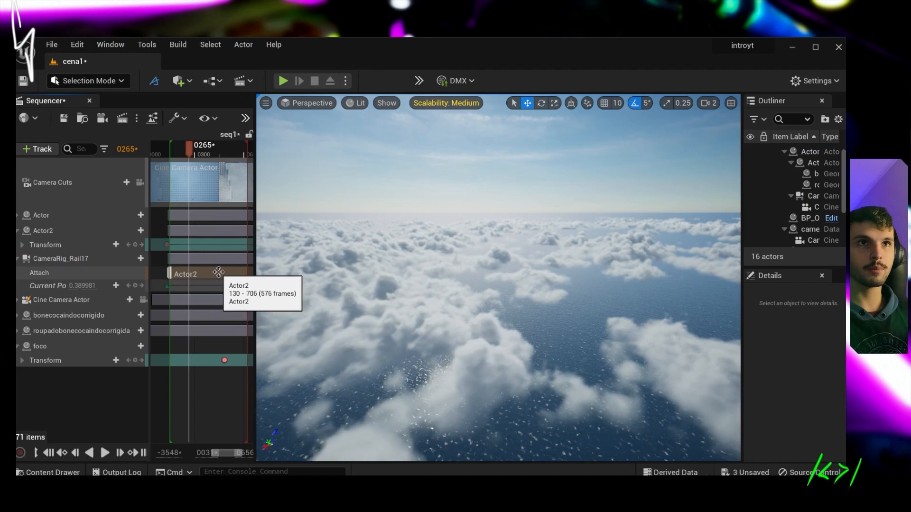
# Relock the viewport to the camera cuts and review the falling character at frame 222.
pyautogui.moveTo(198, 240)
pyautogui.mouseDown(button='right')
pyautogui.moveTo(174, 238)
pyautogui.moveTo(197, 244)
pyautogui.mouseUp(button='right')
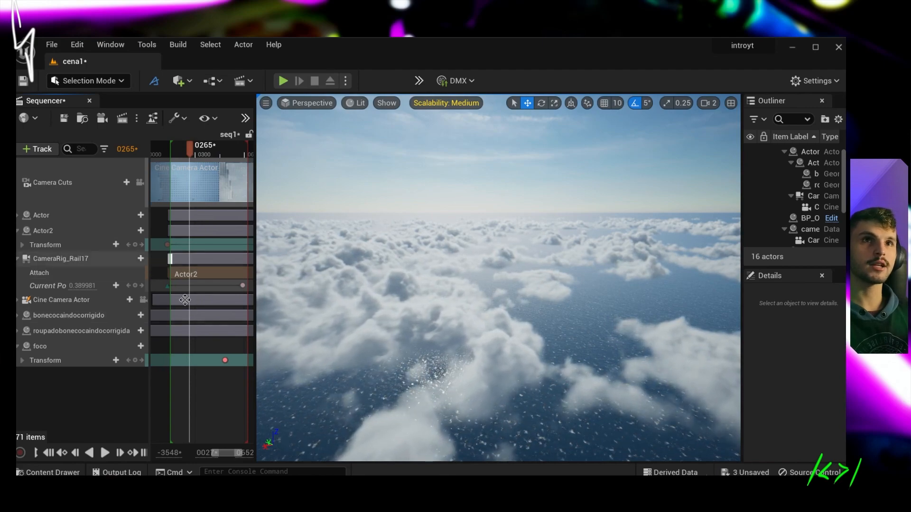
pyautogui.click(140, 182)
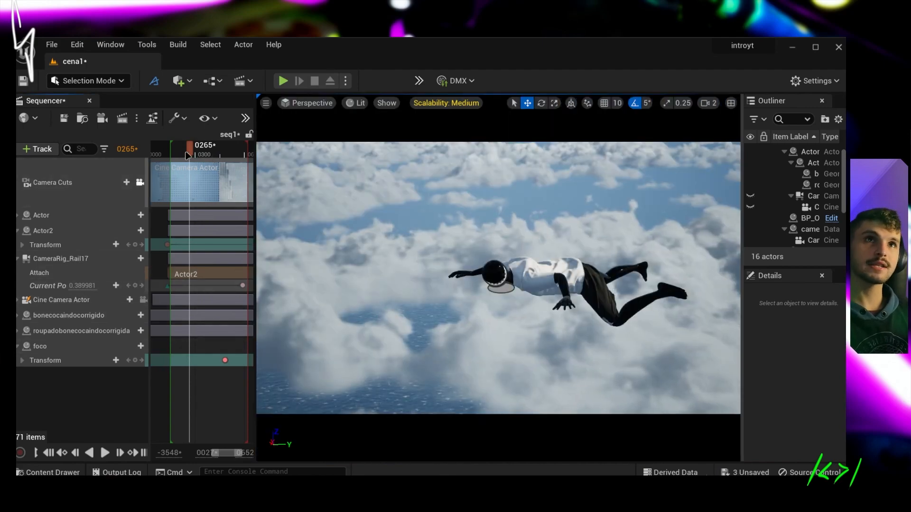
pyautogui.moveTo(188, 155)
pyautogui.mouseDown()
pyautogui.moveTo(177, 153)
pyautogui.moveTo(227, 150)
pyautogui.moveTo(182, 151)
pyautogui.mouseUp()
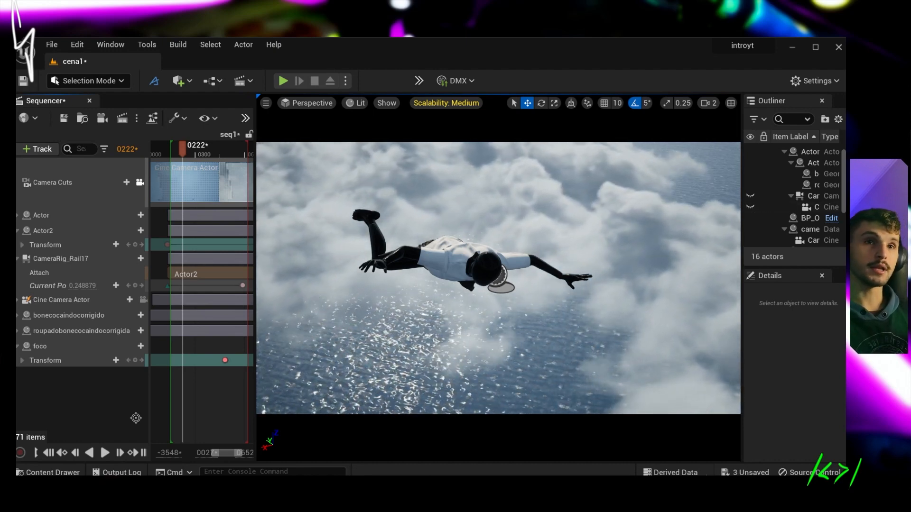
# Open the cena3 level without saving the pending changes, and look around its neon city street.
pyautogui.click(47, 472)
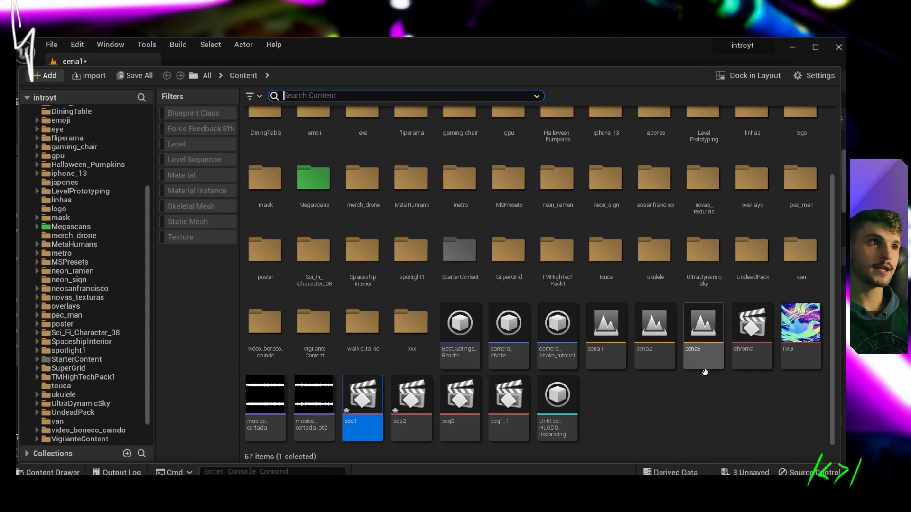
pyautogui.doubleClick(706, 353)
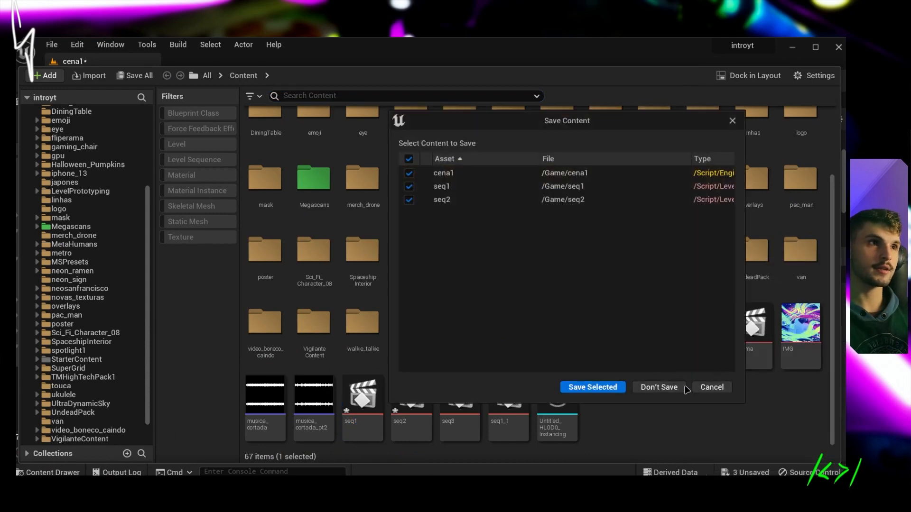
pyautogui.click(659, 387)
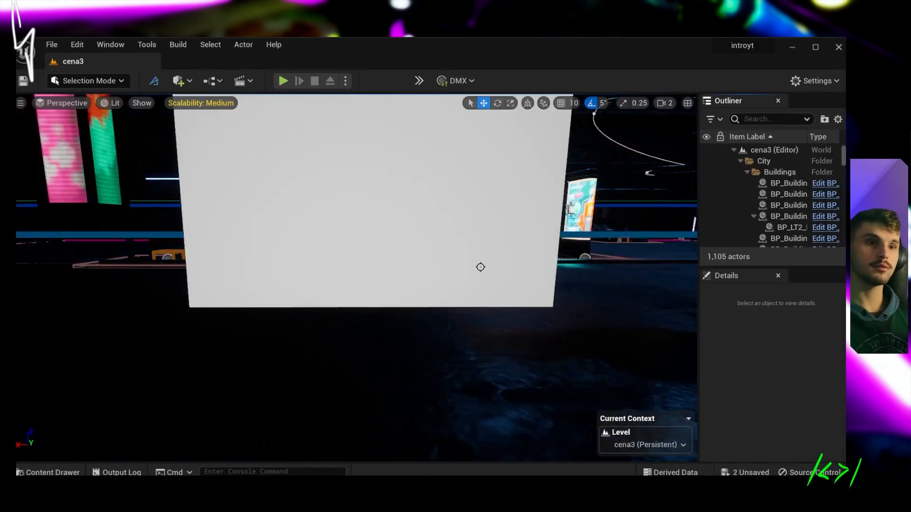
pyautogui.moveTo(480, 267); pyautogui.dragTo(299, 296, button='right')
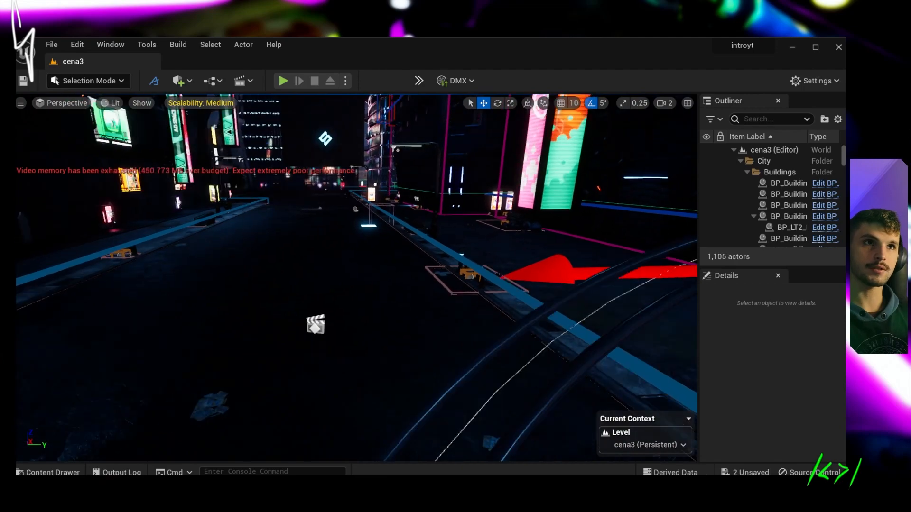
pyautogui.moveTo(466, 330); pyautogui.dragTo(460, 253, button='right')
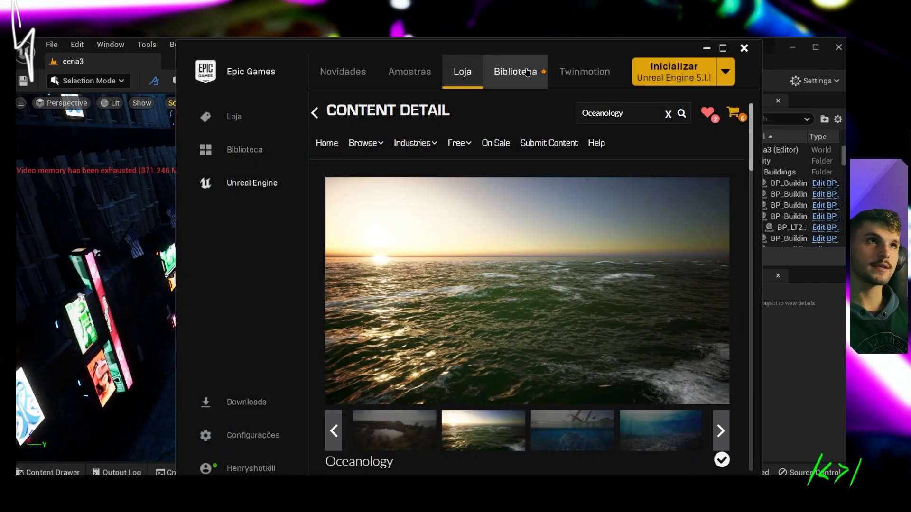
# In the Epic Games Launcher library, open the Cyberpunk City Pack page and view its street and neon alley images.
pyautogui.click(515, 72)
pyautogui.scroll(-10, 421, 208)
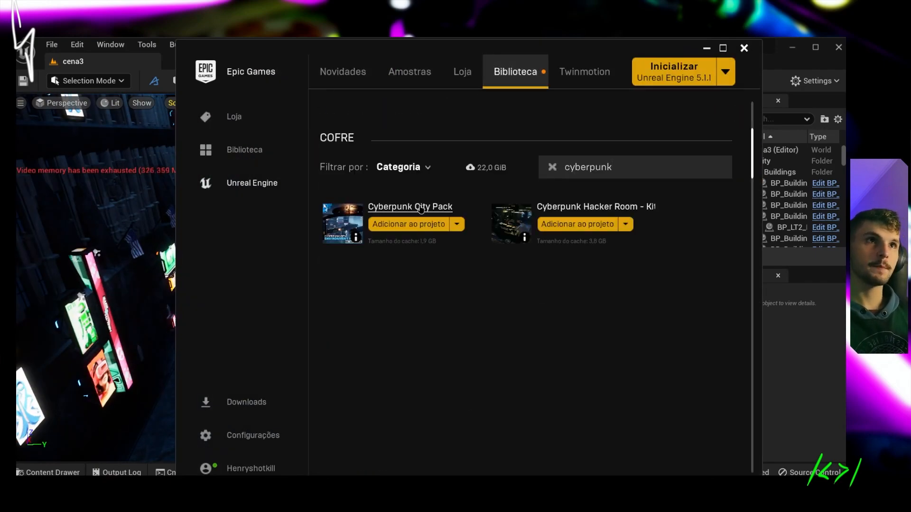
pyautogui.click(421, 207)
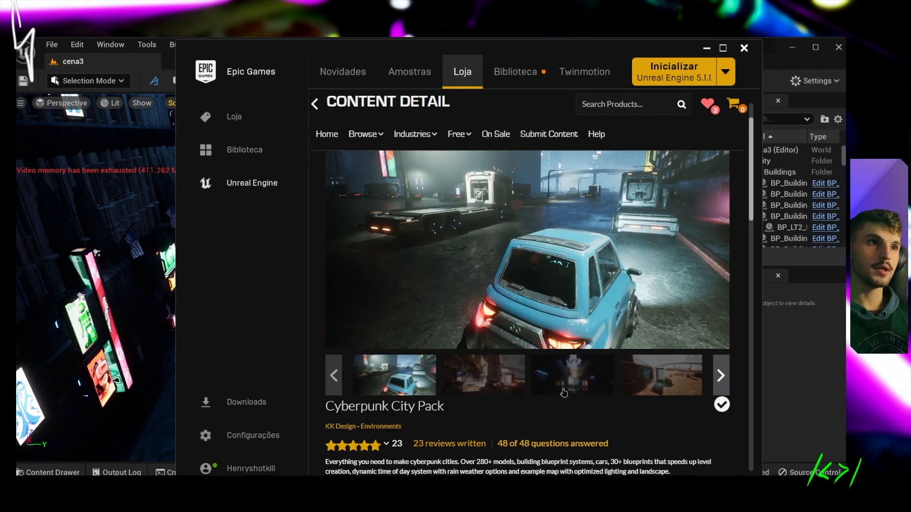
pyautogui.scroll(1, 564, 392)
pyautogui.click(481, 435)
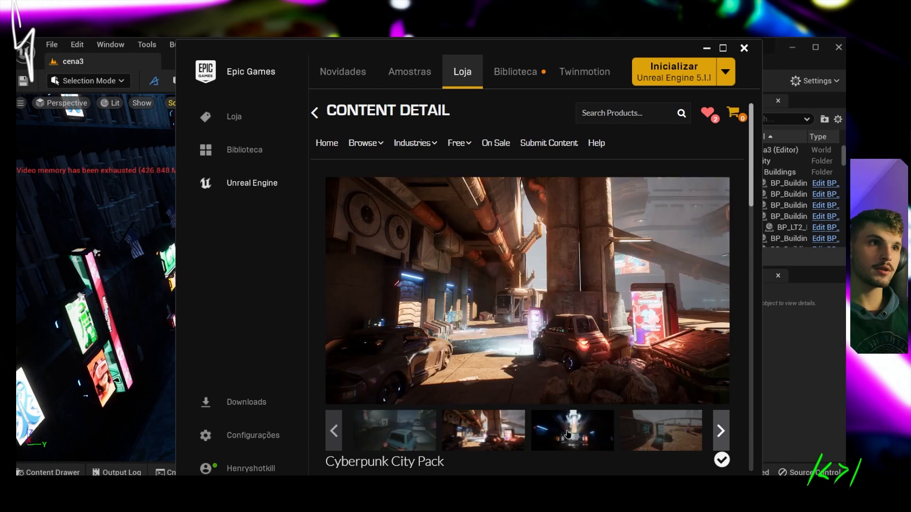
pyautogui.click(571, 433)
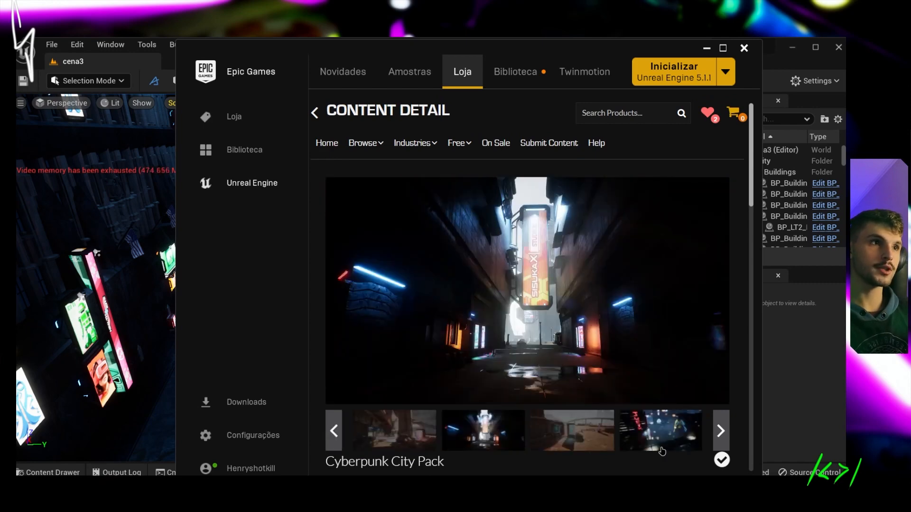
# View the Cyberpunk City Pack's red-neon night skyline image, and switch back to the cena3 level in the Unreal Editor.
pyautogui.click(641, 441)
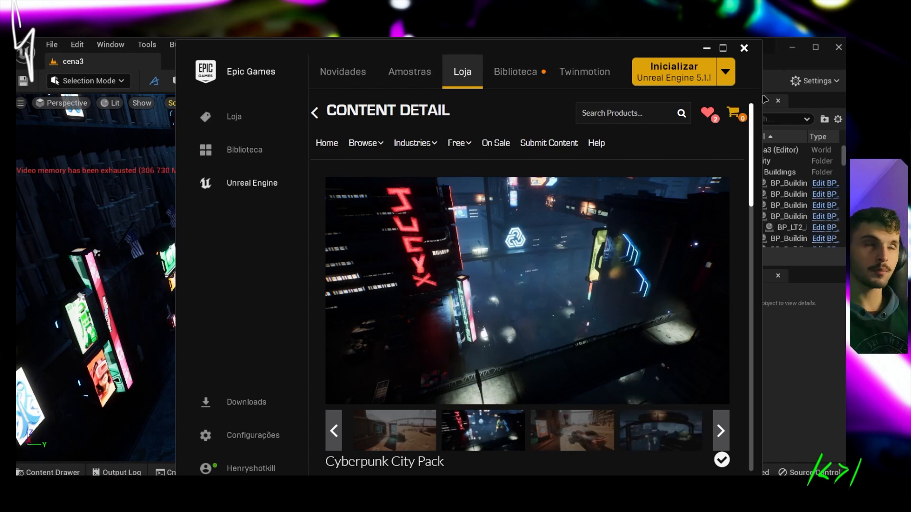
pyautogui.click(705, 49)
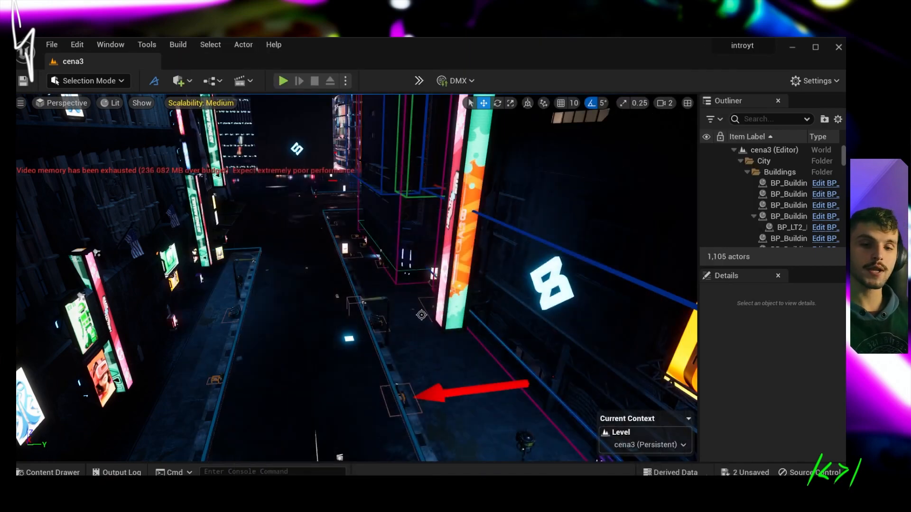
# Select the curved MetaGramHQ skyscraper in the cena3 level and look over its full height from the street.
pyautogui.moveTo(362, 307)
pyautogui.mouseDown(button='right')
pyautogui.moveTo(446, 242)
pyautogui.moveTo(531, 199)
pyautogui.moveTo(536, 266)
pyautogui.moveTo(479, 195)
pyautogui.moveTo(228, 309)
pyautogui.moveTo(304, 289)
pyautogui.moveTo(292, 242)
pyautogui.moveTo(308, 157)
pyautogui.moveTo(297, 133)
pyautogui.moveTo(356, 199)
pyautogui.mouseUp(button='right')
pyautogui.click(322, 256)
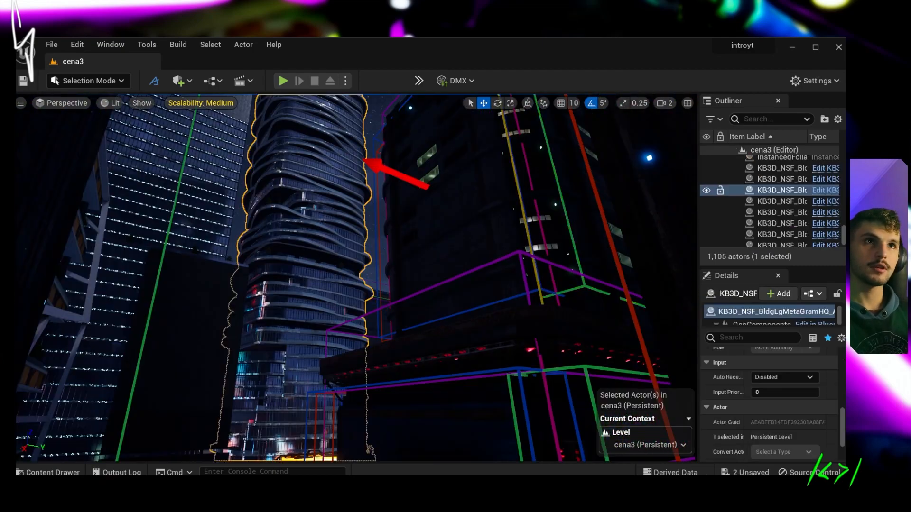
pyautogui.moveTo(323, 256); pyautogui.dragTo(238, 200, button='right')
pyautogui.moveTo(313, 235); pyautogui.dragTo(257, 187, button='right')
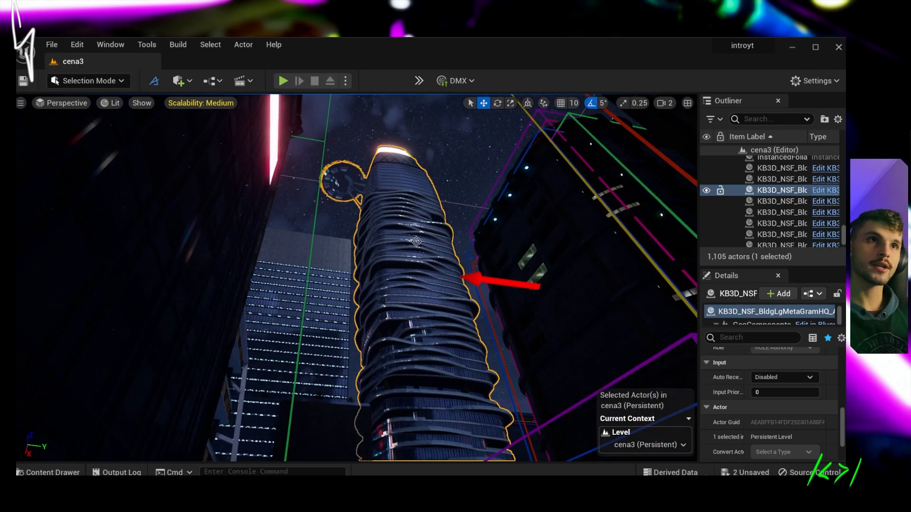
pyautogui.moveTo(416, 241); pyautogui.dragTo(442, 273, button='right')
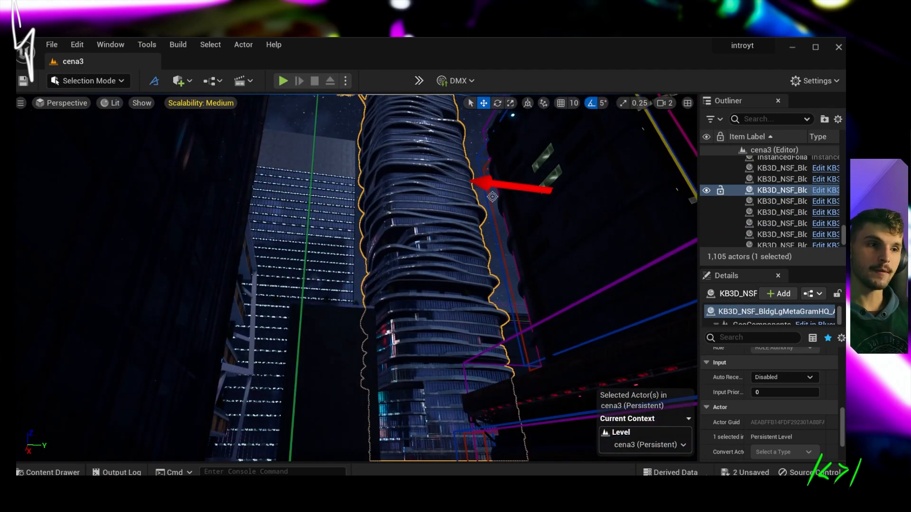
pyautogui.moveTo(527, 248); pyautogui.dragTo(502, 251, button='right')
# Inspect the distant skyline by selecting the Multimedia tower, the TheInnerCircle building and the BP_Building_WallAd60 billboard in turn.
pyautogui.moveTo(232, 199); pyautogui.dragTo(308, 140, button='right')
pyautogui.click(404, 214)
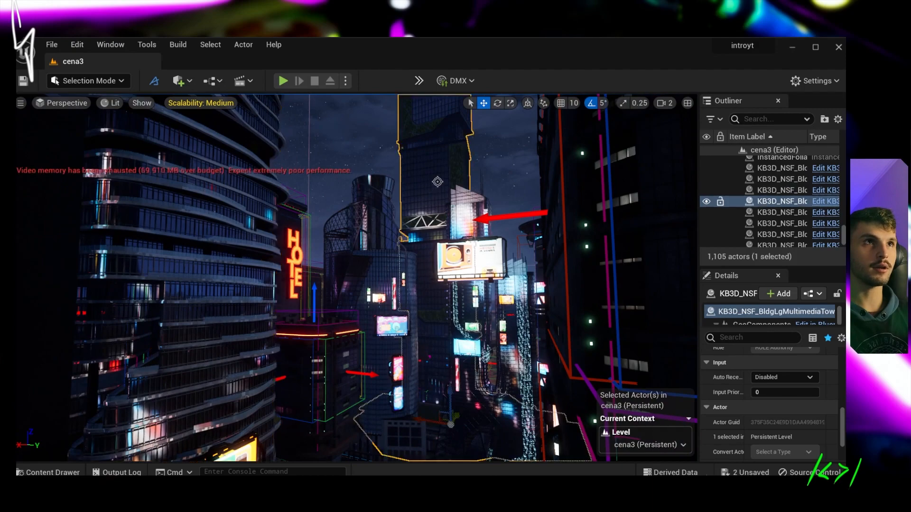
pyautogui.moveTo(405, 213)
pyautogui.mouseDown(button='right')
pyautogui.moveTo(432, 114)
pyautogui.moveTo(405, 213)
pyautogui.mouseUp(button='right')
pyautogui.click(327, 247)
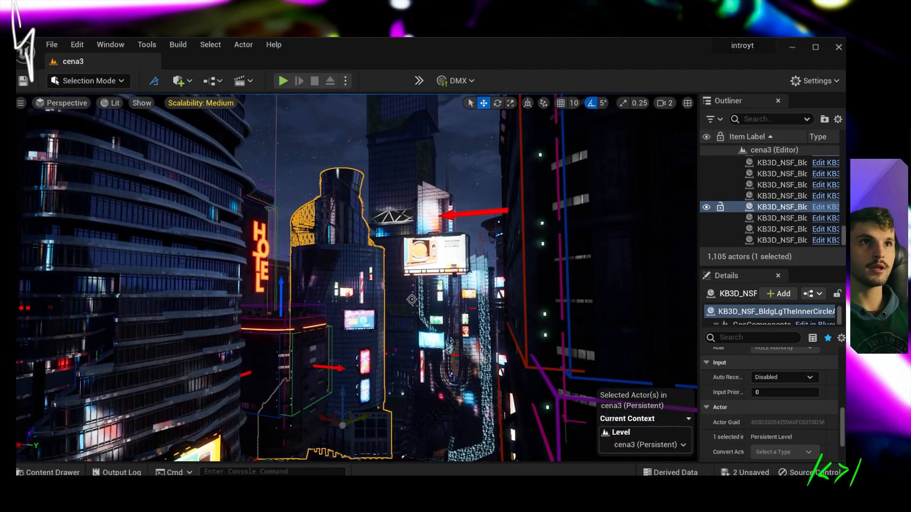
pyautogui.click(439, 275)
pyautogui.press('f')
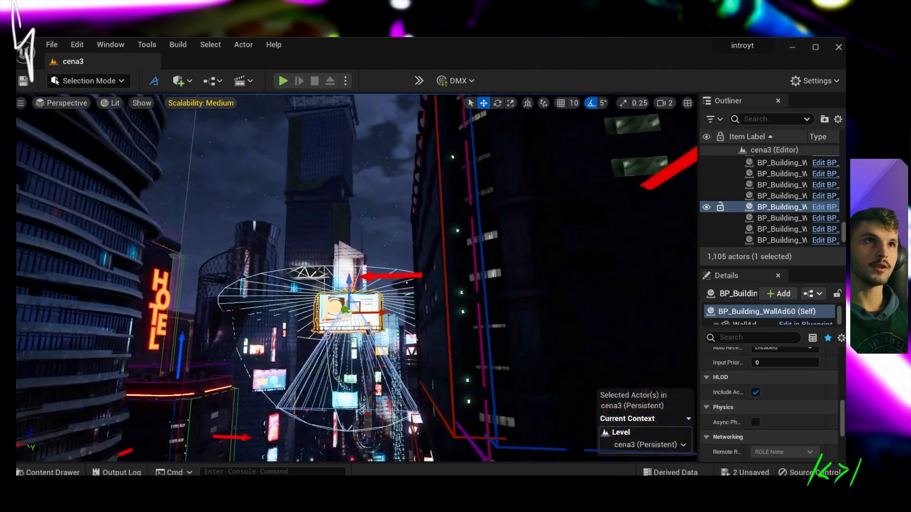
# Look around the city blocks near the selected billboard, from the building backs to the street below.
pyautogui.moveTo(439, 275); pyautogui.dragTo(537, 334, button='right')
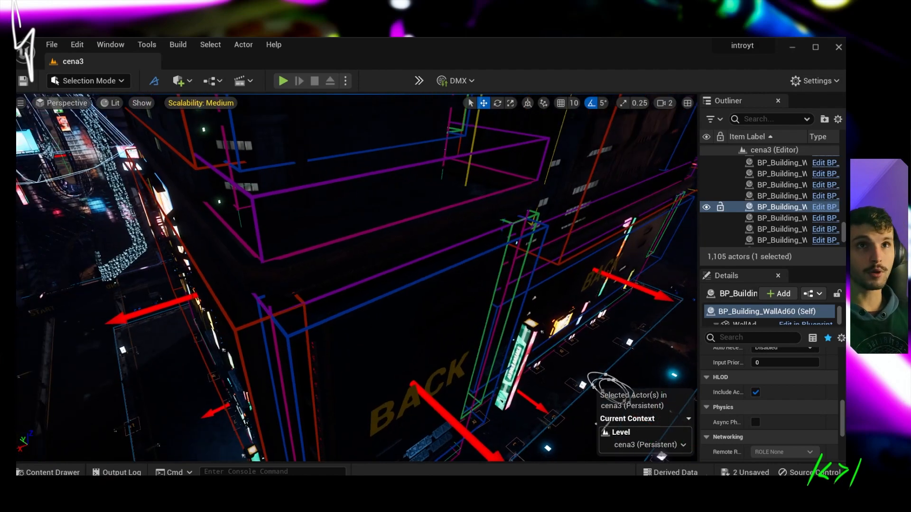
pyautogui.press('f')
pyautogui.moveTo(439, 275); pyautogui.dragTo(489, 292, button='right')
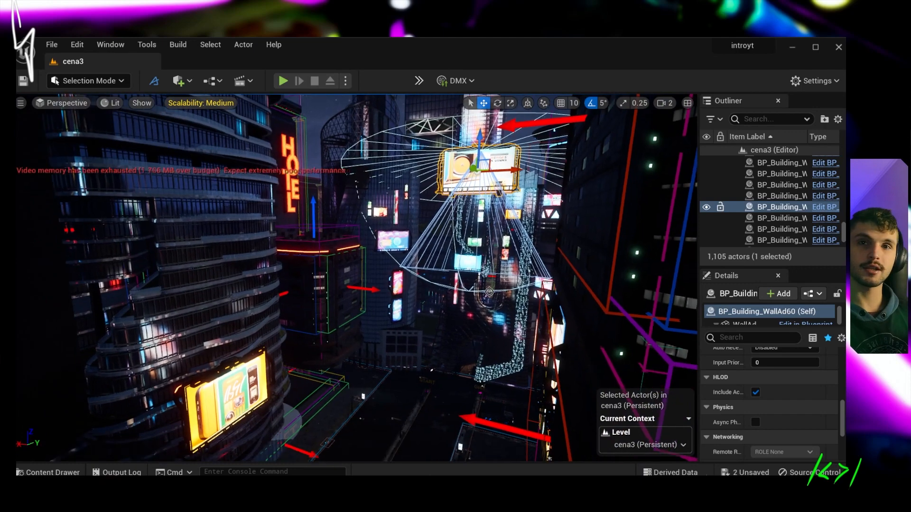
pyautogui.moveTo(444, 256); pyautogui.dragTo(593, 396, button='right')
pyautogui.moveTo(356, 278); pyautogui.dragTo(332, 188, button='right')
# Open the seq3 level sequence and scrub its car shot forward to frame 438.
pyautogui.hotkey('ctrl', 'space')
pyautogui.doubleClick(460, 393)
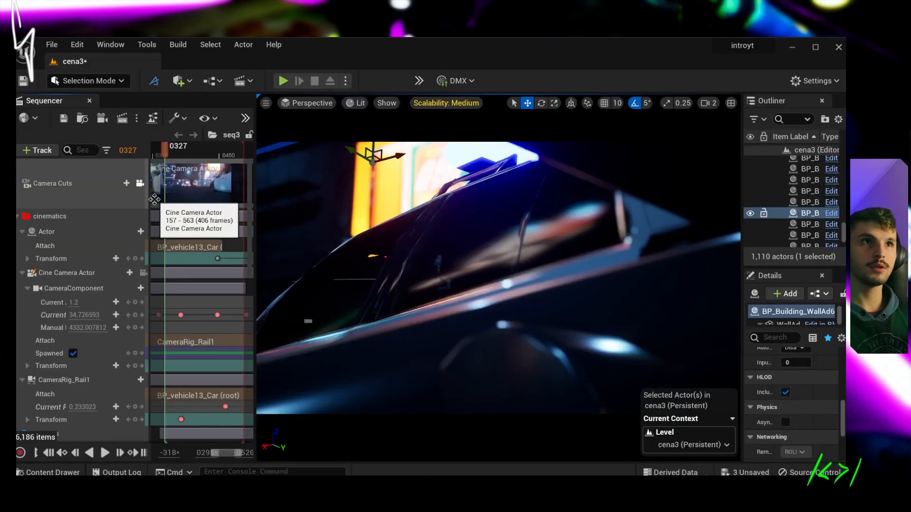
pyautogui.click(602, 282)
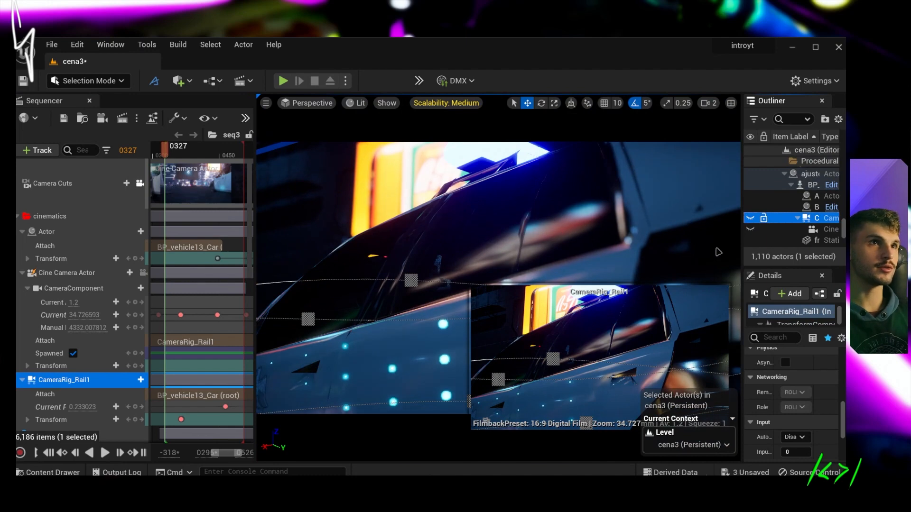
pyautogui.click(280, 271)
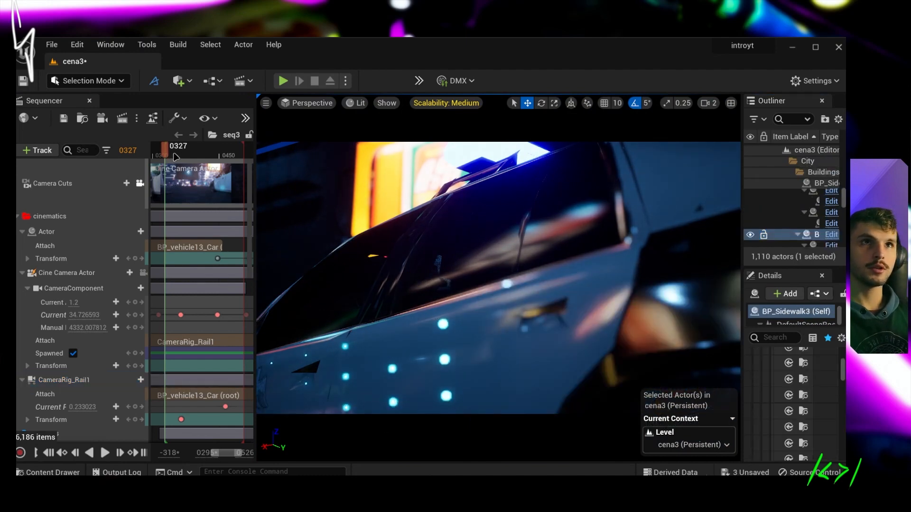
pyautogui.moveTo(186, 156); pyautogui.dragTo(208, 156)
pyautogui.click(214, 156)
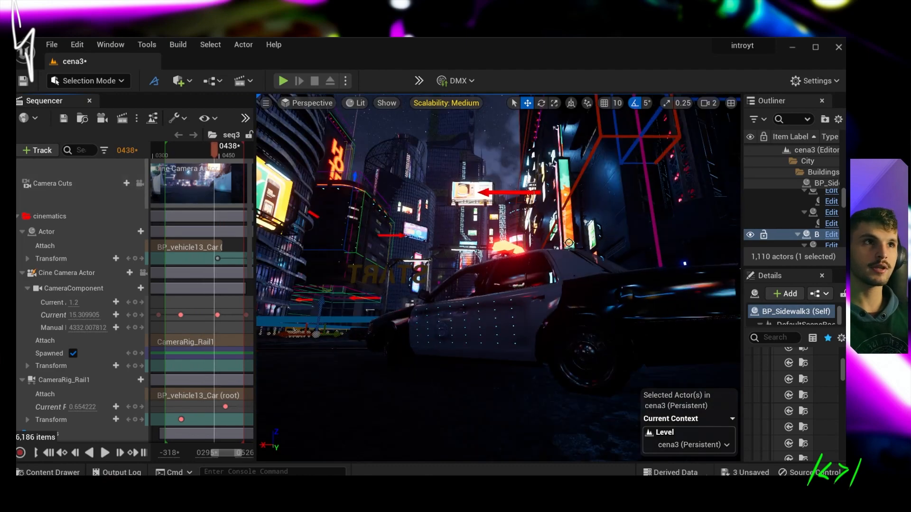
# Fly around the police car at frame 438 to view its front, red light bar and surrounding street.
pyautogui.press('s')
pyautogui.moveTo(569, 243); pyautogui.dragTo(697, 317, button='right')
pyautogui.press('a')
pyautogui.press('q')
pyautogui.moveTo(567, 289); pyautogui.dragTo(567, 256, button='right')
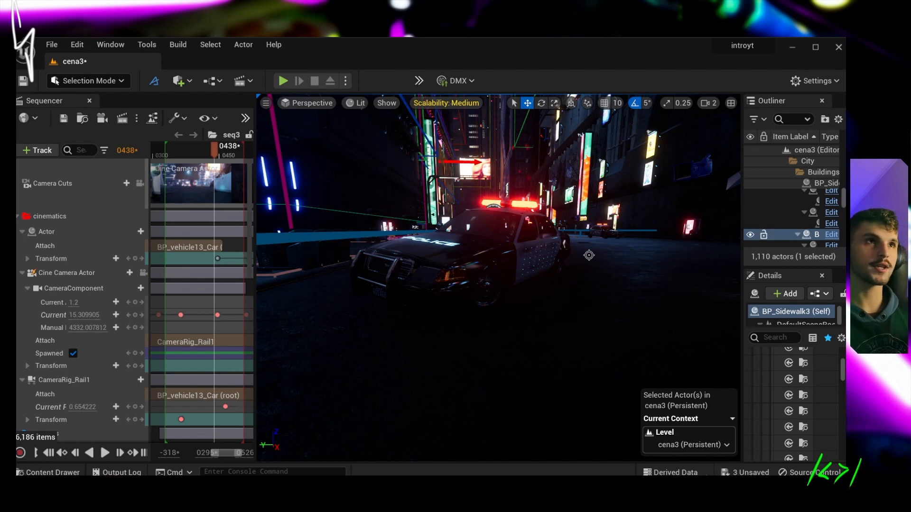
pyautogui.moveTo(585, 228); pyautogui.dragTo(528, 241, button='right')
pyautogui.press('s')
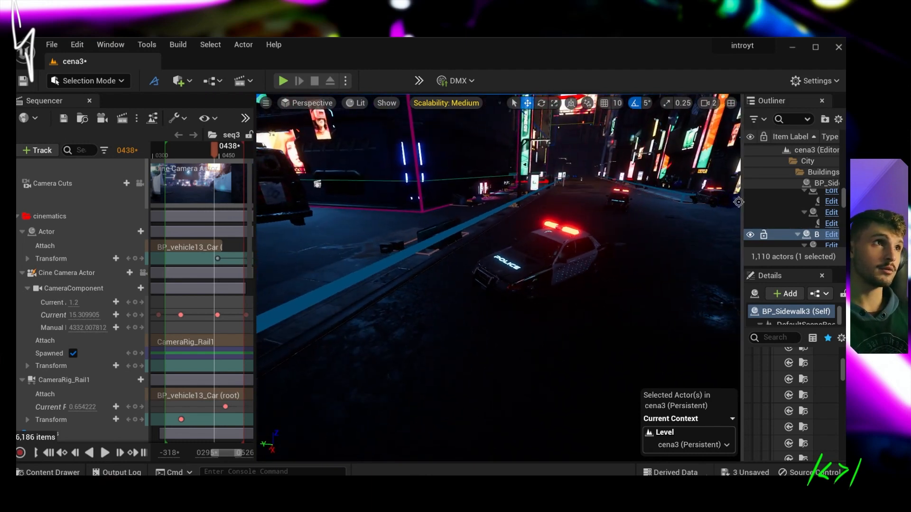
# Widen the Outliner, unhide CameraRig_Rail1, and examine its looping path around the police car.
pyautogui.moveTo(740, 202); pyautogui.dragTo(645, 203)
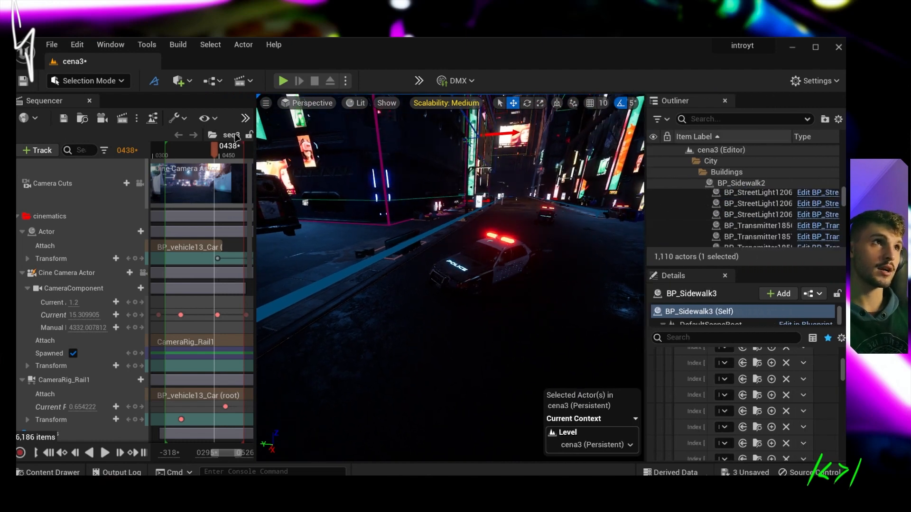
pyautogui.click(71, 380)
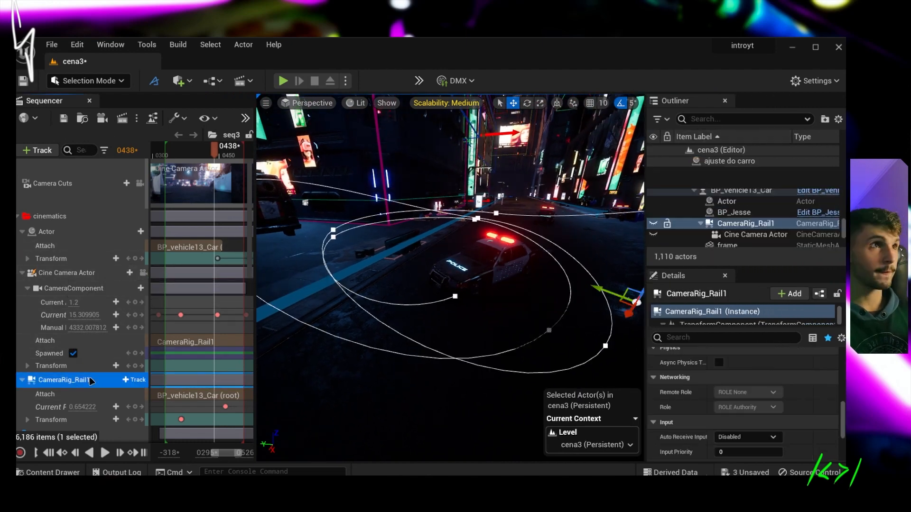
pyautogui.click(669, 201)
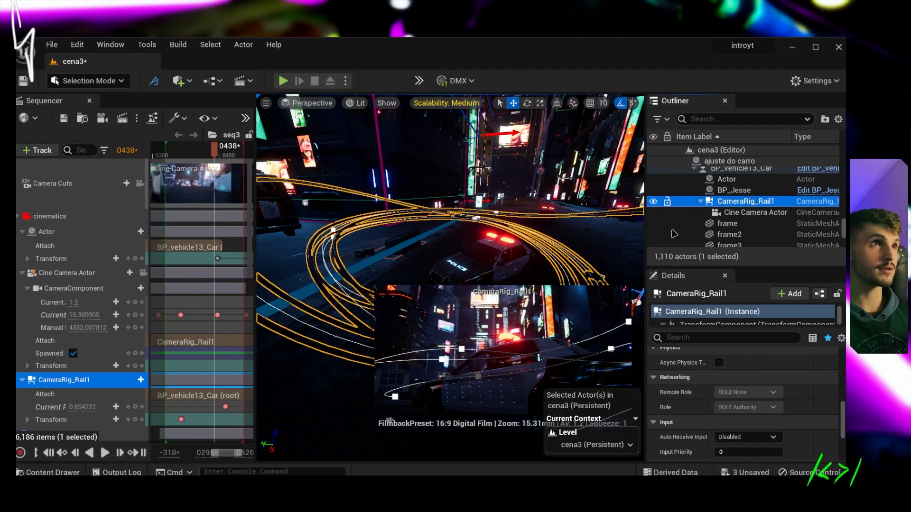
pyautogui.moveTo(451, 226); pyautogui.dragTo(382, 406, button='right')
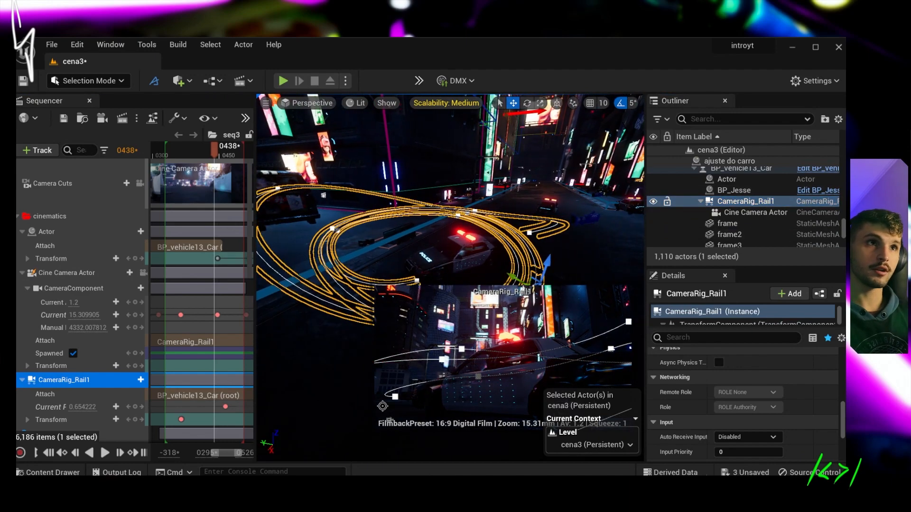
pyautogui.click(344, 454)
pyautogui.moveTo(461, 211); pyautogui.dragTo(600, 155, button='right')
pyautogui.moveTo(420, 257); pyautogui.dragTo(476, 297, button='right')
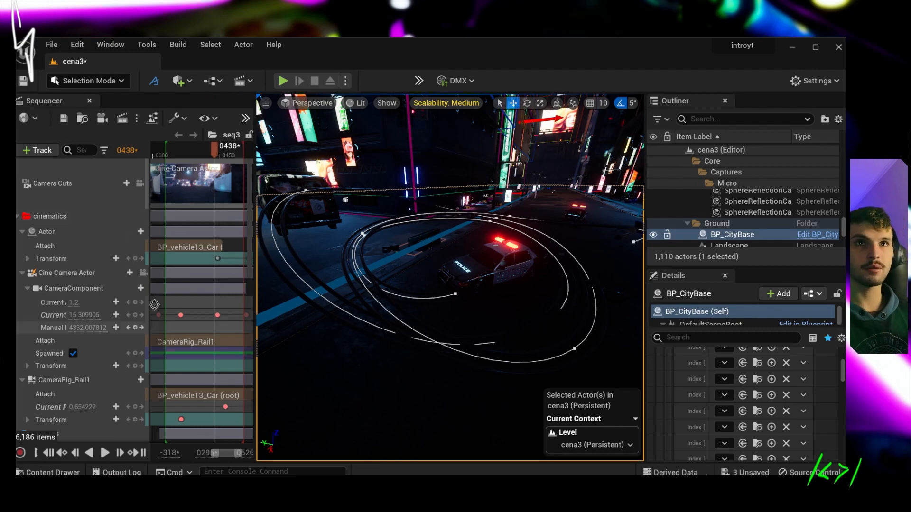
# Examine the Attach sections that bind the Cine Camera Actor to CameraRig_Rail1 and the rail to BP_vehicle13_Car's root.
pyautogui.scroll(-1, 78, 290)
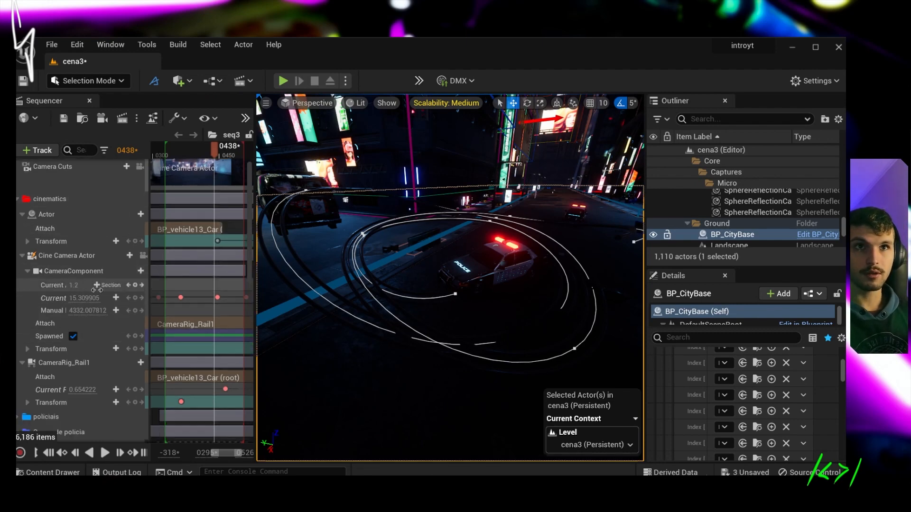
pyautogui.click(183, 324)
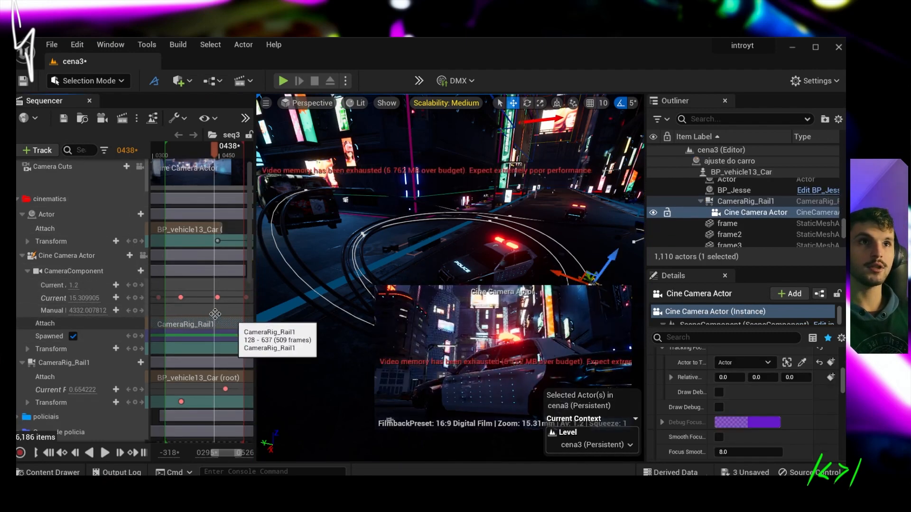
pyautogui.click(304, 389)
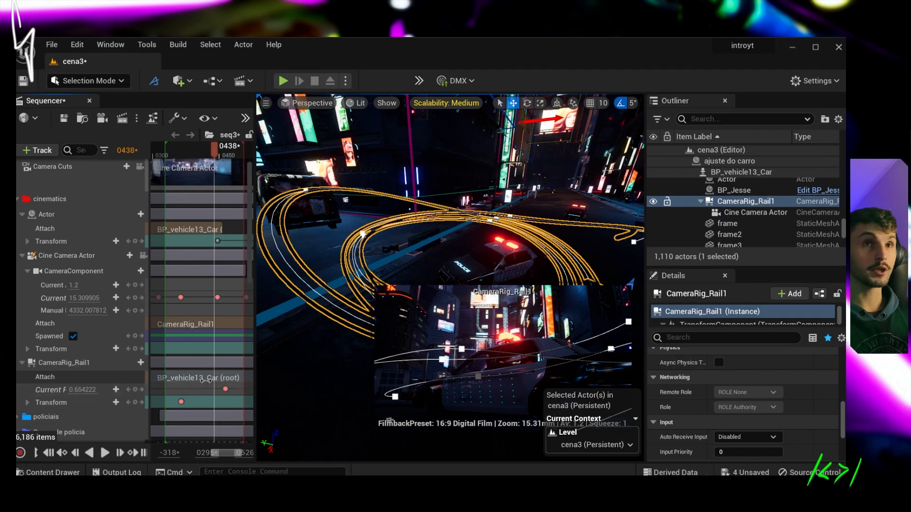
pyautogui.moveTo(401, 406); pyautogui.dragTo(308, 356, button='right')
pyautogui.click(358, 426)
# Move in on the graffiti-covered van parked by the street and select its model.
pyautogui.moveTo(516, 266); pyautogui.dragTo(550, 263, button='right')
pyautogui.press('w')
pyautogui.press('s')
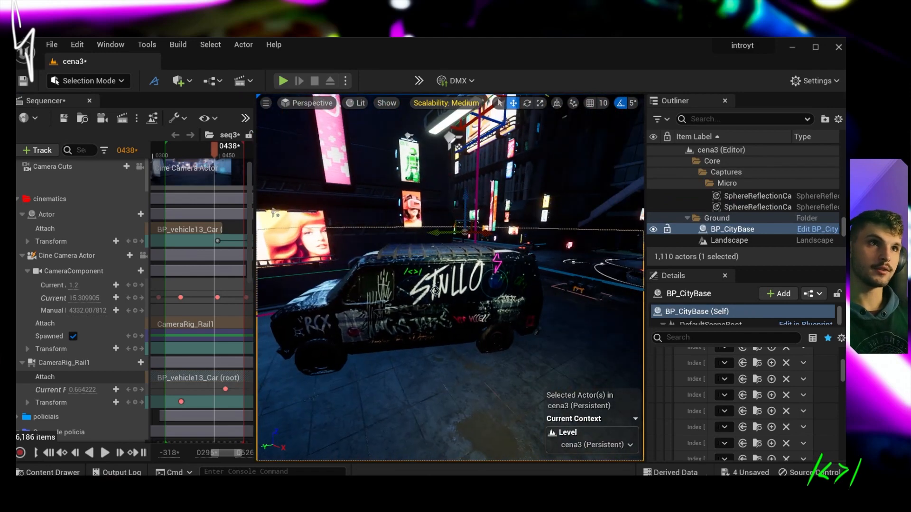
pyautogui.click(469, 304)
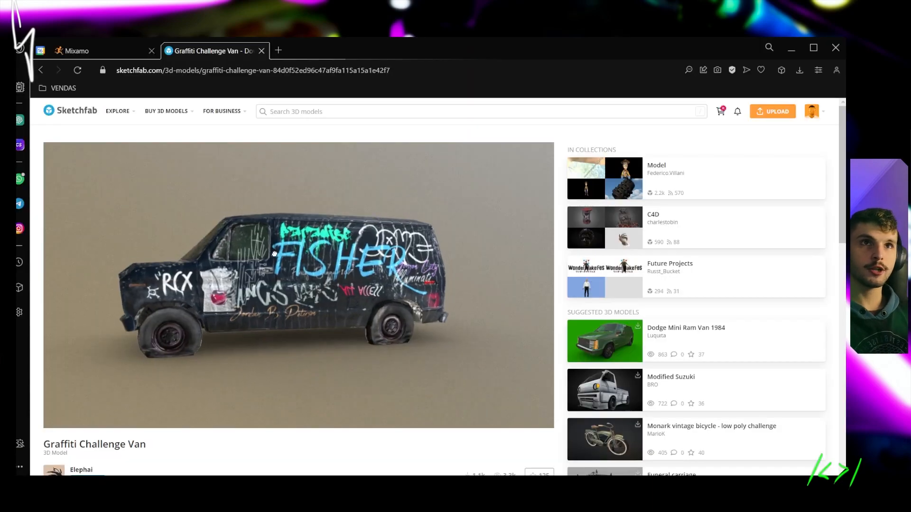
# Switch to the browser's Sketchfab page and rotate the Graffiti Challenge Van model to view its sides.
pyautogui.moveTo(351, 250)
pyautogui.mouseDown()
pyautogui.moveTo(427, 251)
pyautogui.moveTo(209, 247)
pyautogui.moveTo(427, 240)
pyautogui.moveTo(294, 261)
pyautogui.moveTo(328, 276)
pyautogui.moveTo(222, 247)
pyautogui.mouseUp()
pyautogui.moveTo(403, 251)
pyautogui.mouseDown()
pyautogui.moveTo(236, 260)
pyautogui.moveTo(69, 241)
pyautogui.mouseUp()
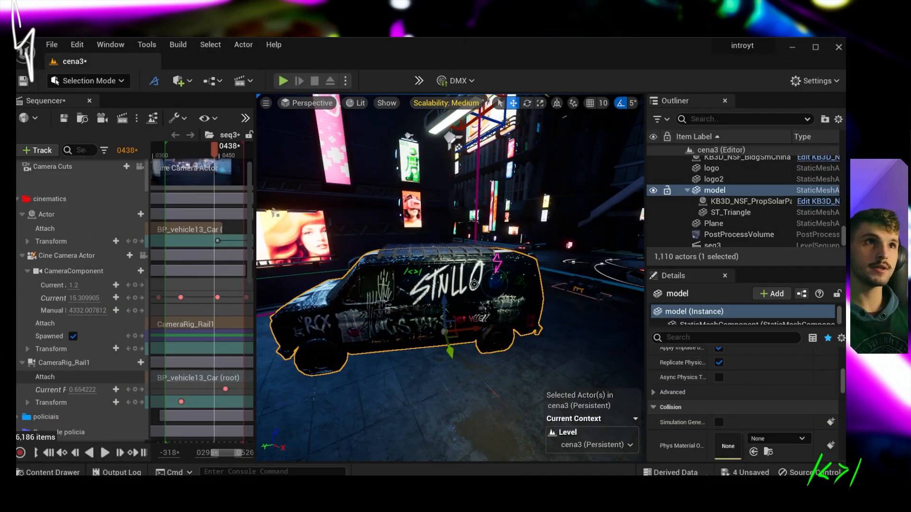
# Back in the Unreal Editor, open the selected van's Element 0 material, Material__105.
pyautogui.scroll(10, 719, 374)
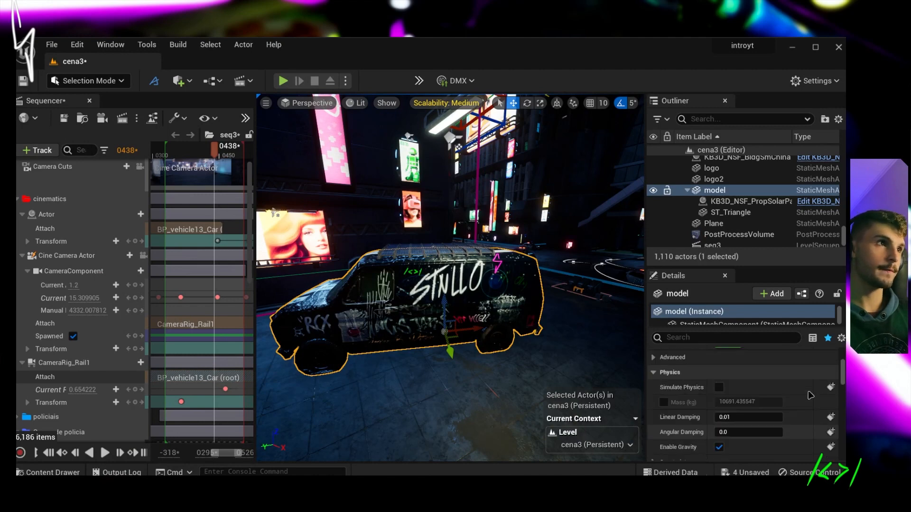
pyautogui.scroll(-4, 736, 440)
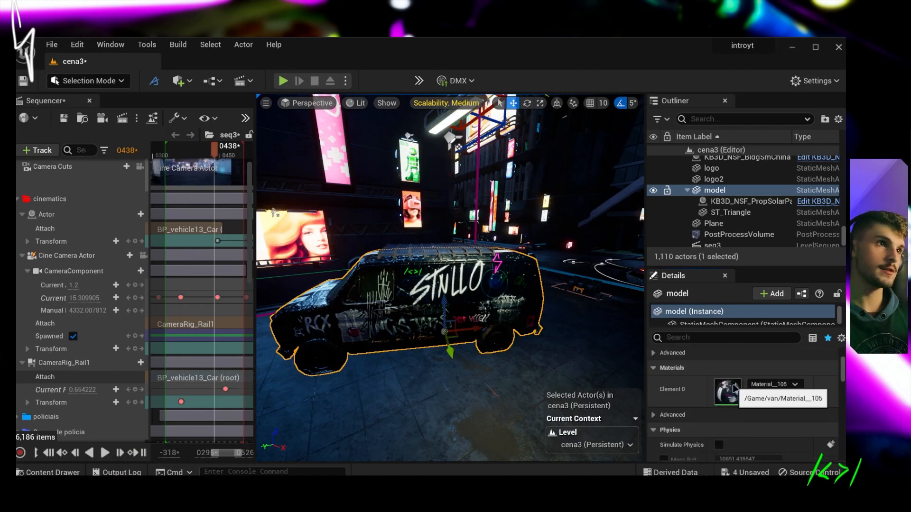
pyautogui.doubleClick(727, 390)
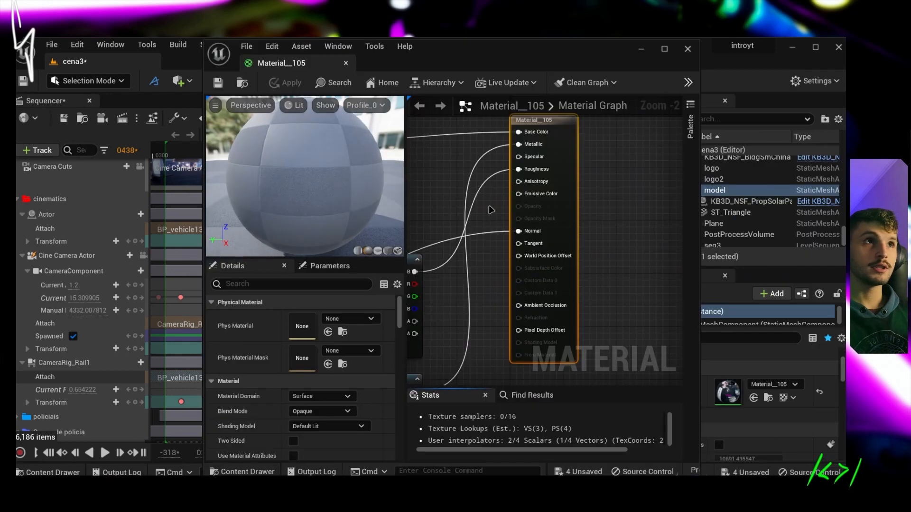
# Examine the texture samples wired into the Material__105 graph, and open the Base Color texture vannova2.
pyautogui.scroll(-2, 492, 186)
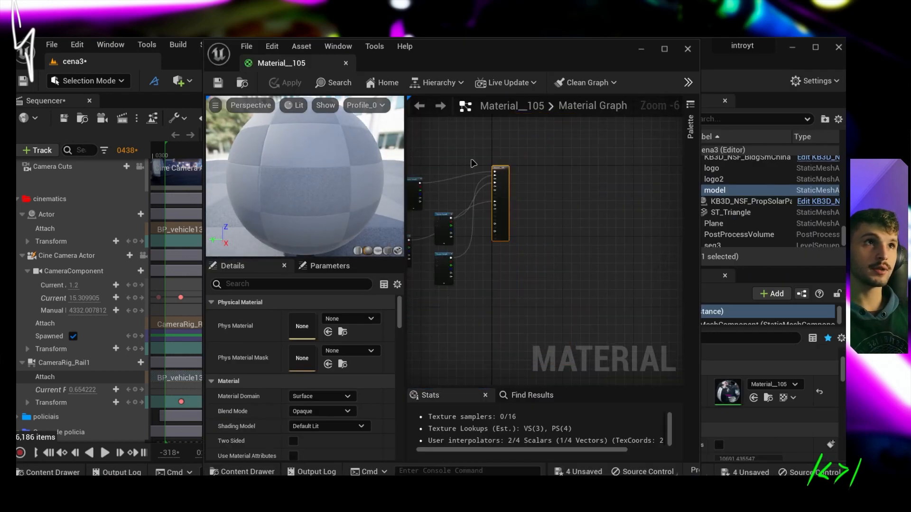
pyautogui.moveTo(472, 163); pyautogui.dragTo(588, 175, button='right')
pyautogui.scroll(5, 573, 142)
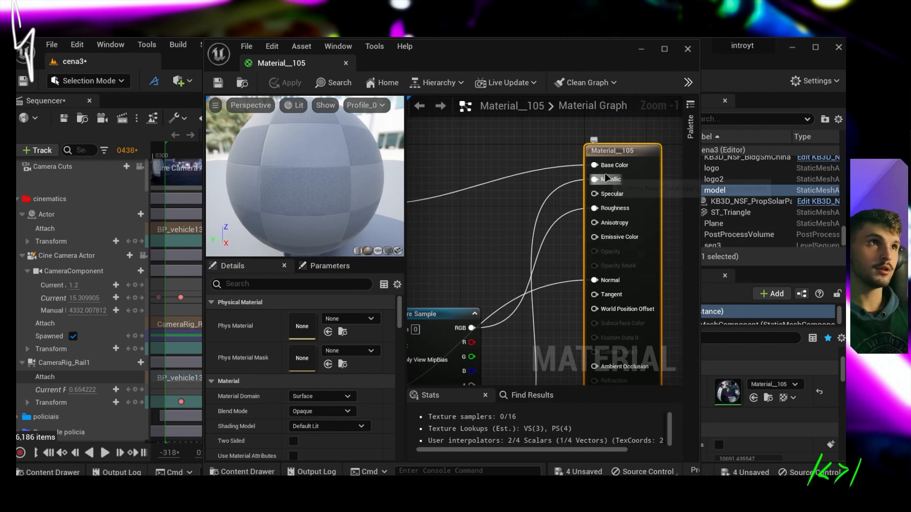
pyautogui.scroll(-3, 556, 286)
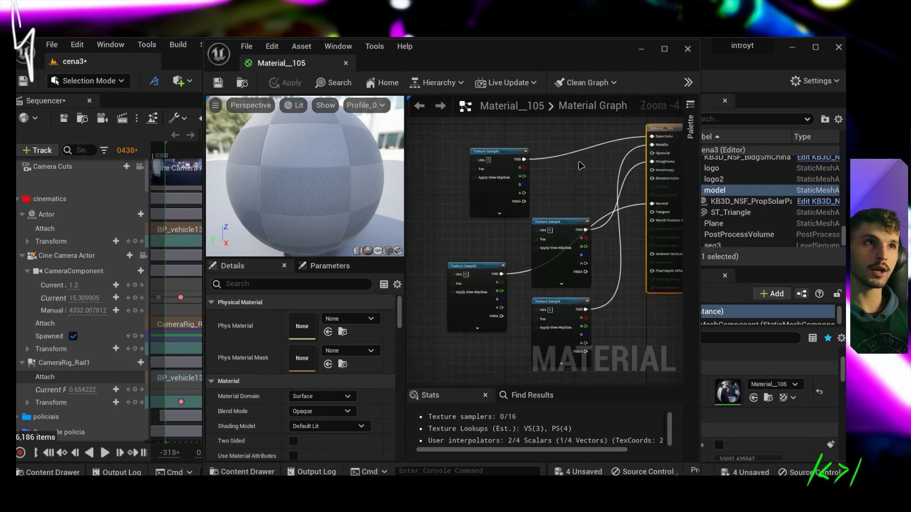
pyautogui.moveTo(579, 172); pyautogui.dragTo(550, 210, button='right')
pyautogui.click(456, 245)
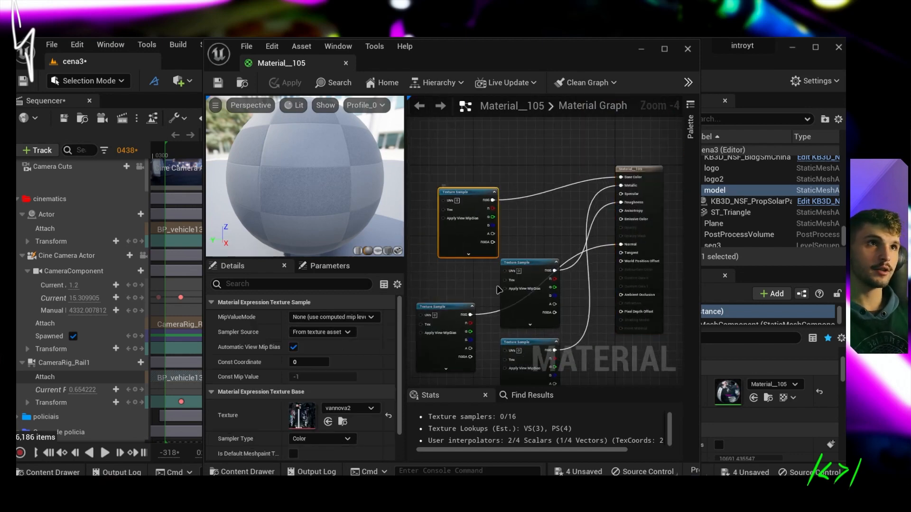
pyautogui.doubleClick(297, 420)
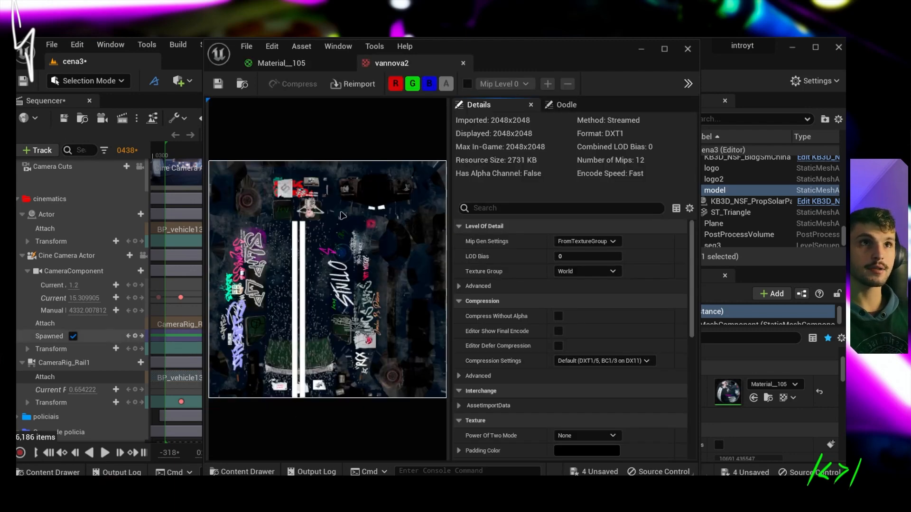
# Examine the graffiti in the vannova2 texture and compare it with the van in the level viewport.
pyautogui.scroll(3, 342, 216)
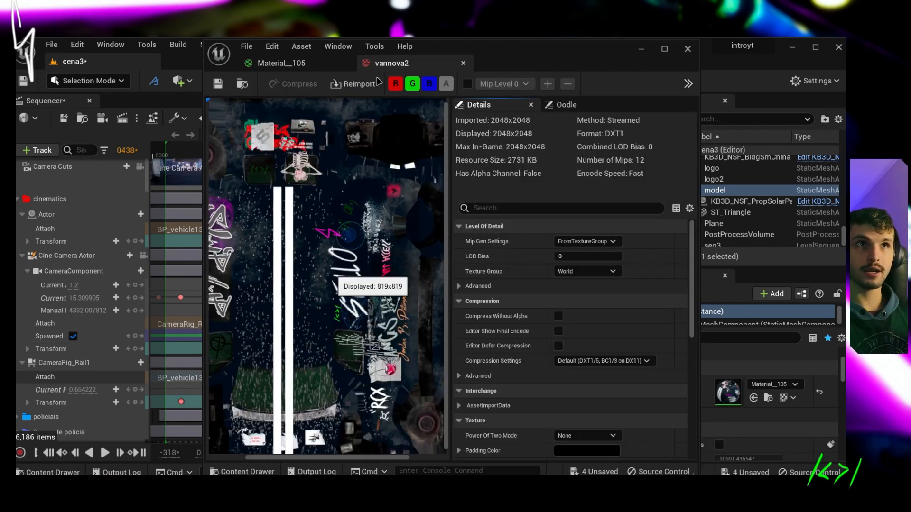
pyautogui.moveTo(495, 53); pyautogui.dragTo(910, 60)
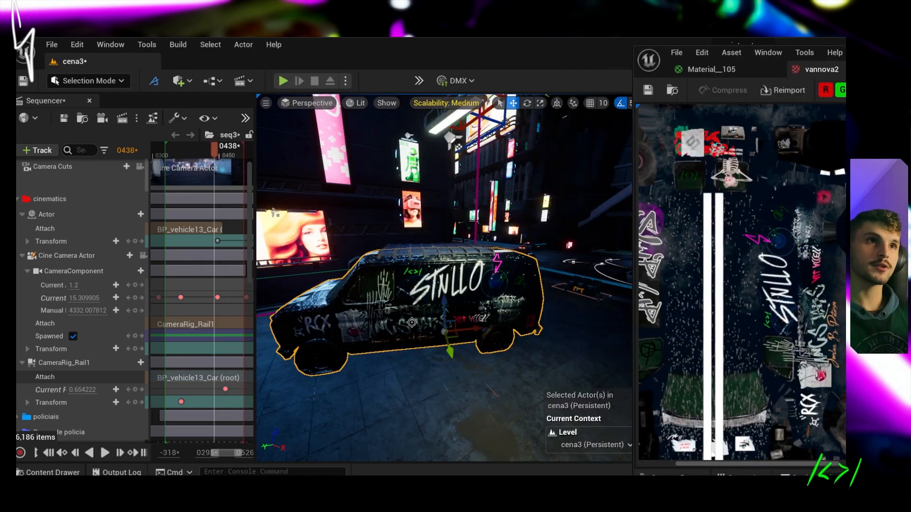
pyautogui.moveTo(844, 53); pyautogui.dragTo(418, 53)
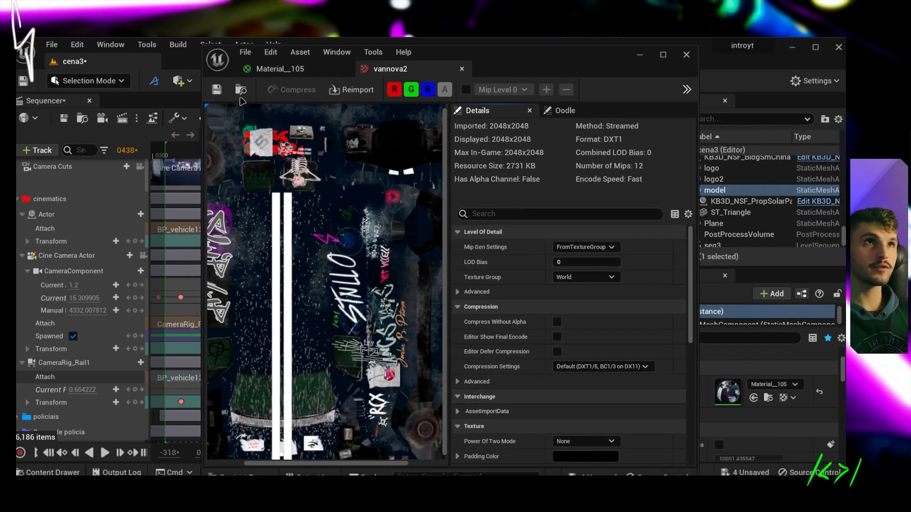
# Return to Material__105, locate its vannova2 texture in the Content Browser's van folder and look over the asset's available actions.
pyautogui.click(279, 68)
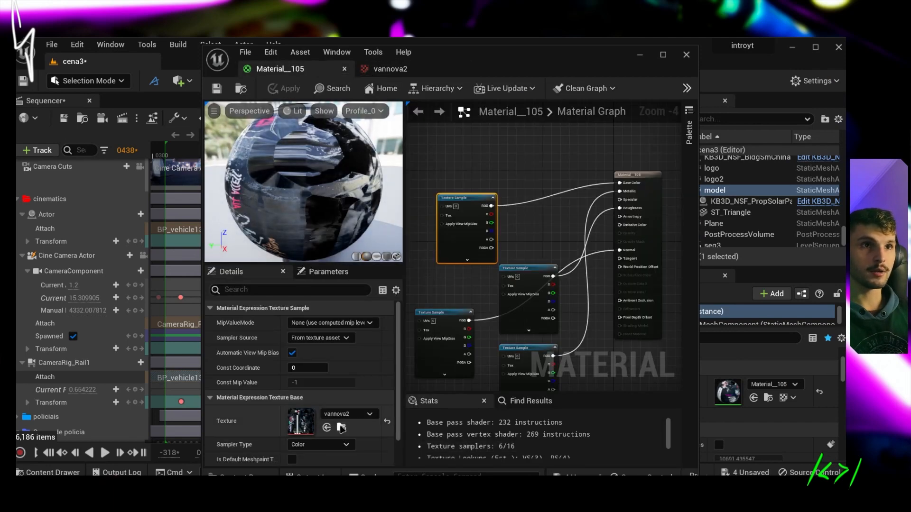
pyautogui.click(341, 427)
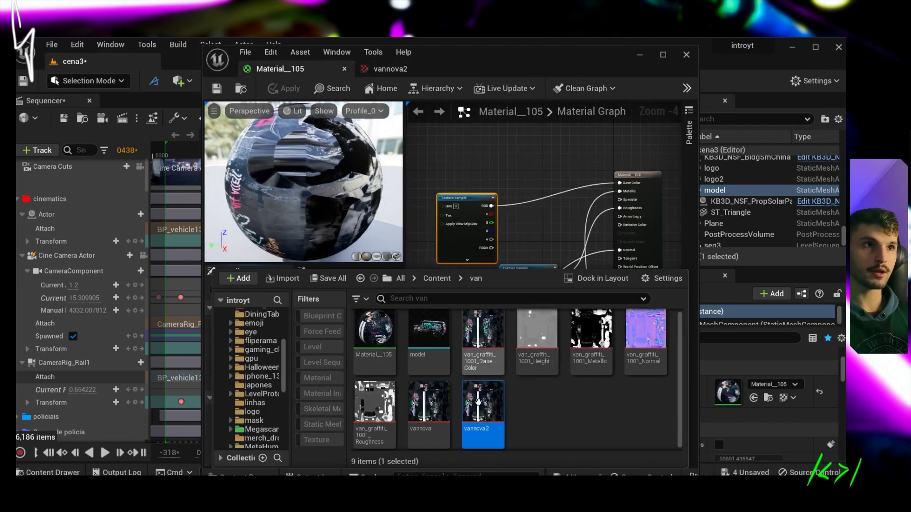
pyautogui.rightClick(482, 406)
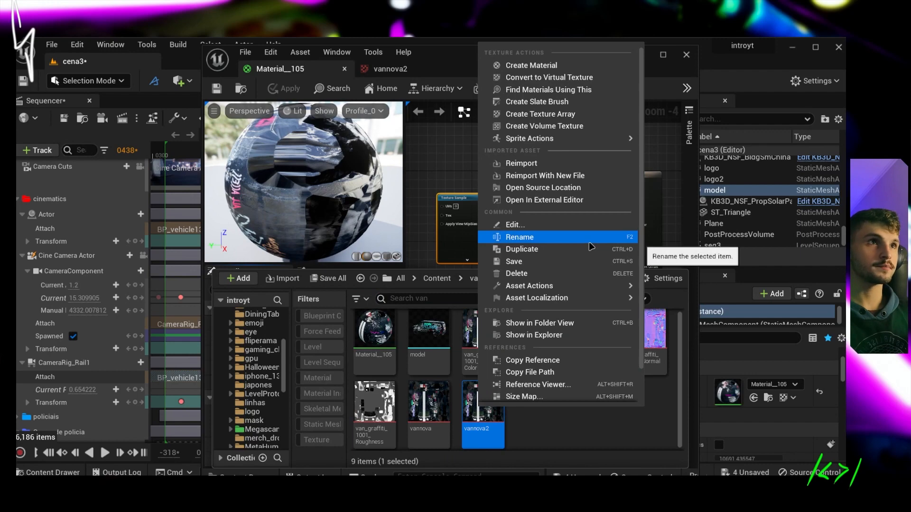
pyautogui.moveTo(575, 290)
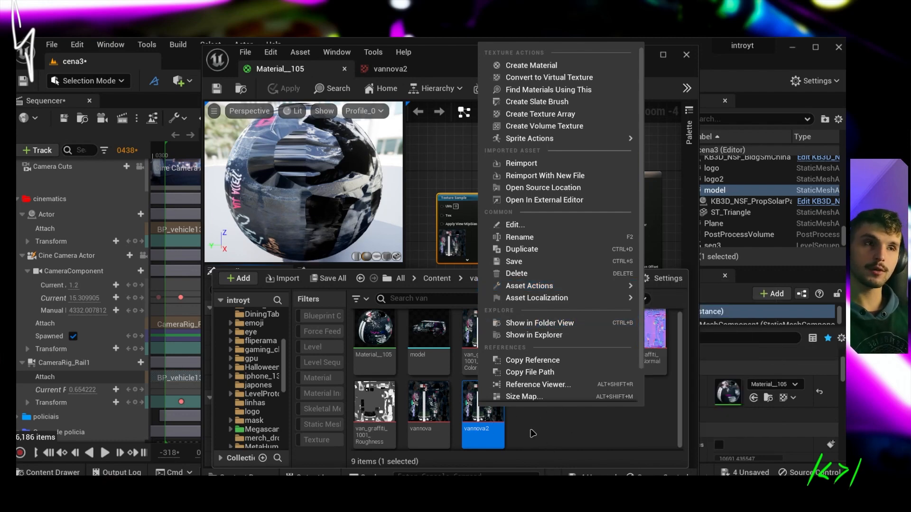
pyautogui.click(590, 424)
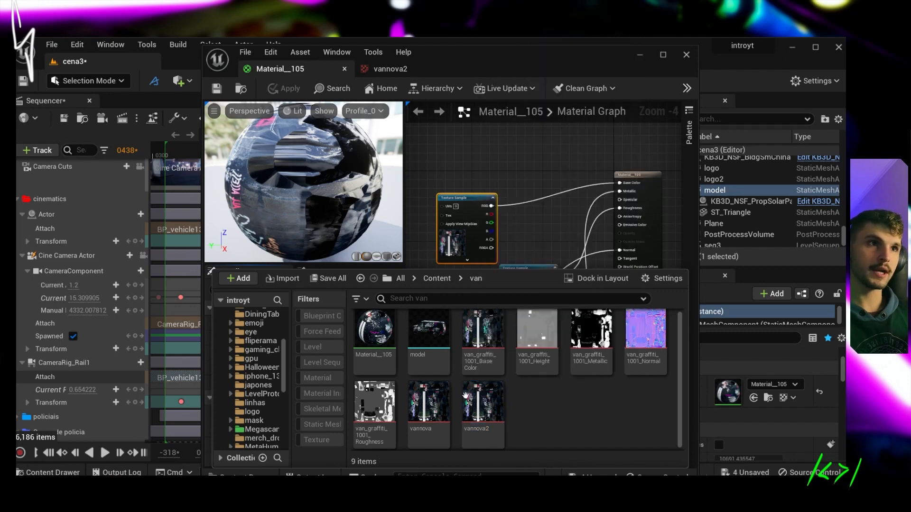
# Open the original van_graffiti_1001_BaseColor texture from the van folder and inspect its graffiti up close.
pyautogui.click(480, 335)
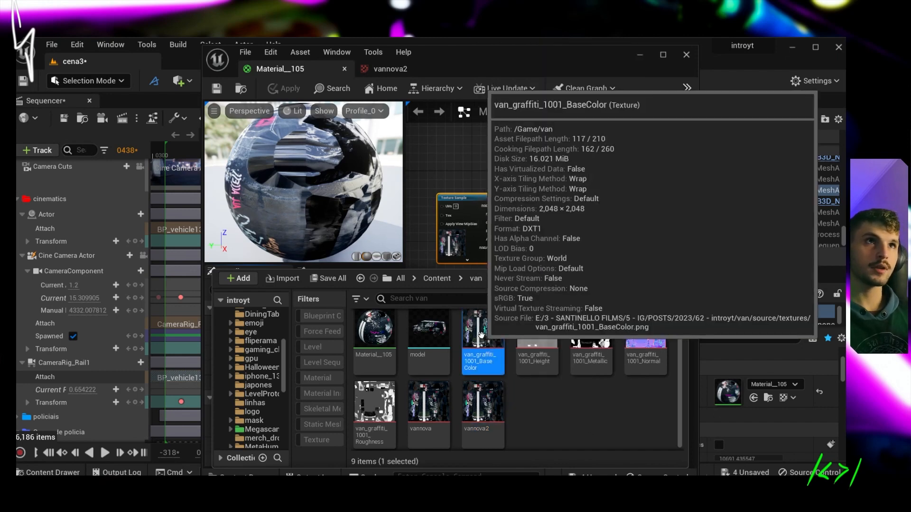
pyautogui.doubleClick(480, 335)
pyautogui.scroll(2, 372, 240)
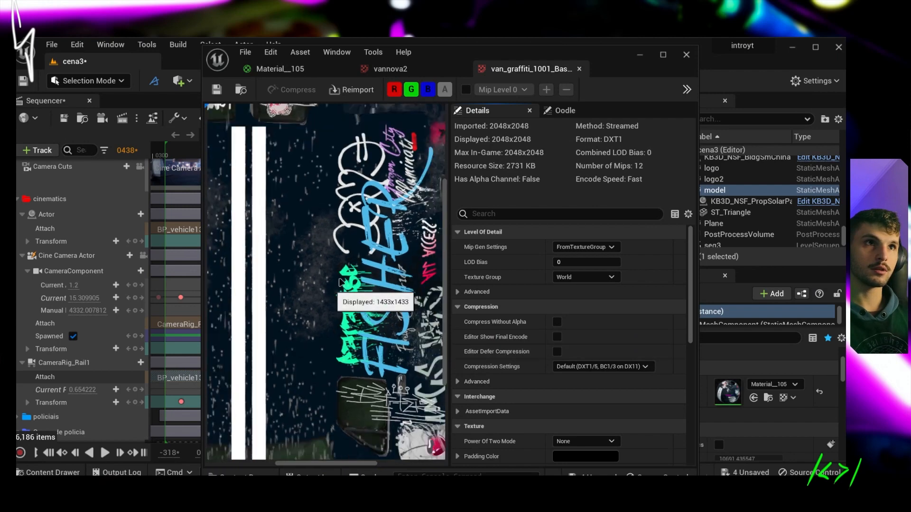
pyautogui.scroll(-3, 329, 261)
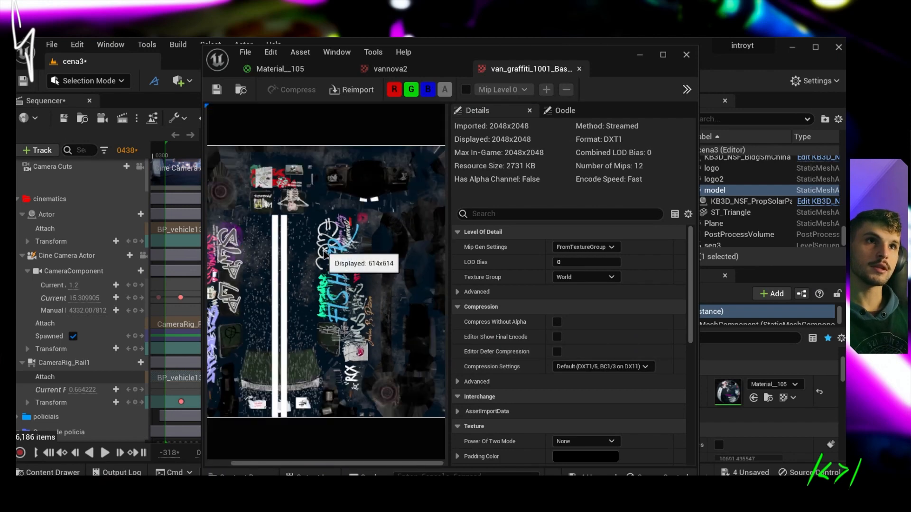
pyautogui.scroll(2, 329, 261)
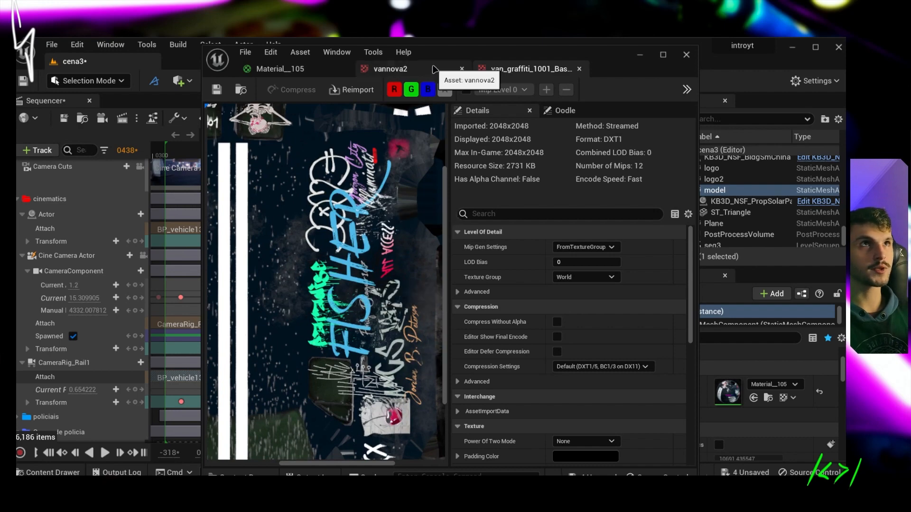
# Compare the vannova2 texture's graffiti with that of van_graffiti_1001_BaseColor, alternating between the two.
pyautogui.click(409, 69)
pyautogui.scroll(2, 389, 353)
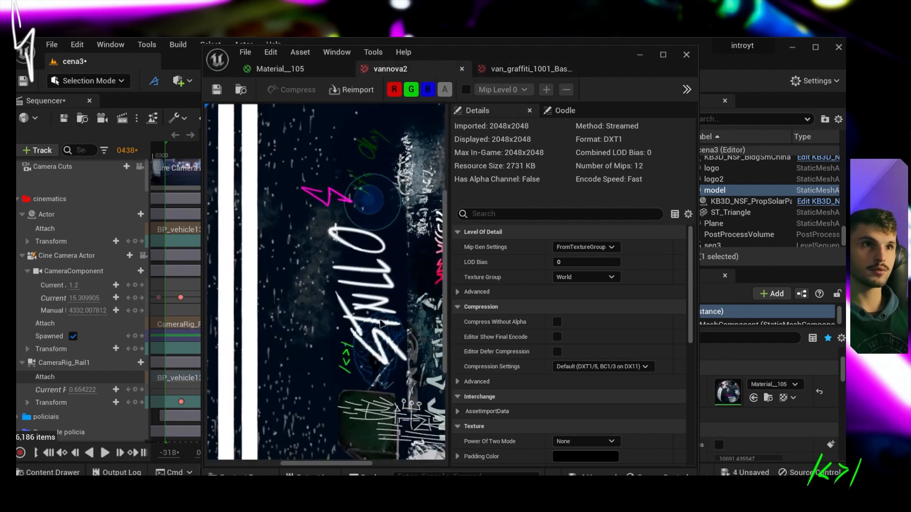
pyautogui.scroll(-2, 381, 324)
pyautogui.click(526, 69)
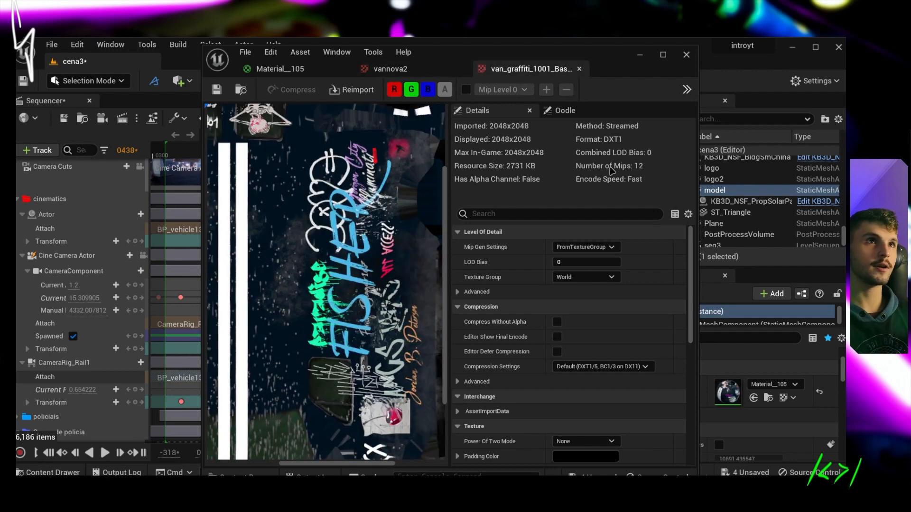
pyautogui.click(425, 67)
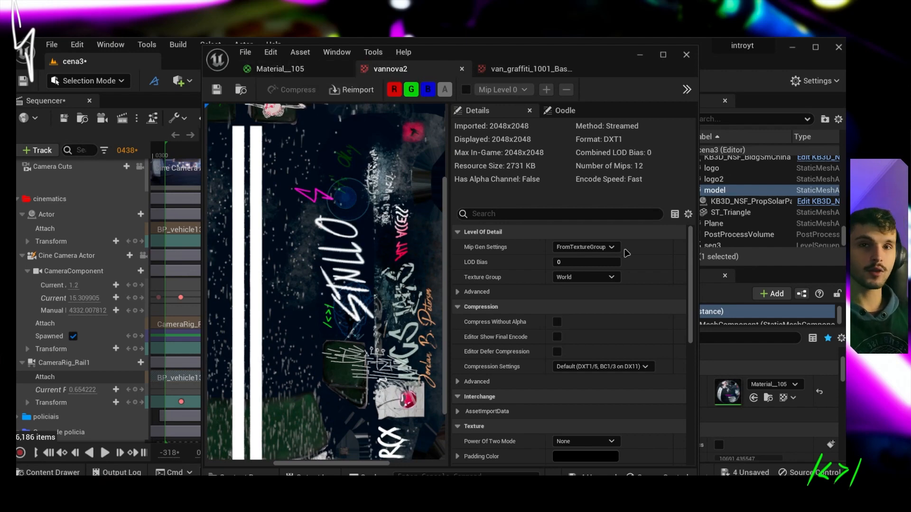
# In the Material__105 graph, reposition the vannova2 sample and add van_graffiti_1001_BaseColor as a texture sample beside it.
pyautogui.click(339, 72)
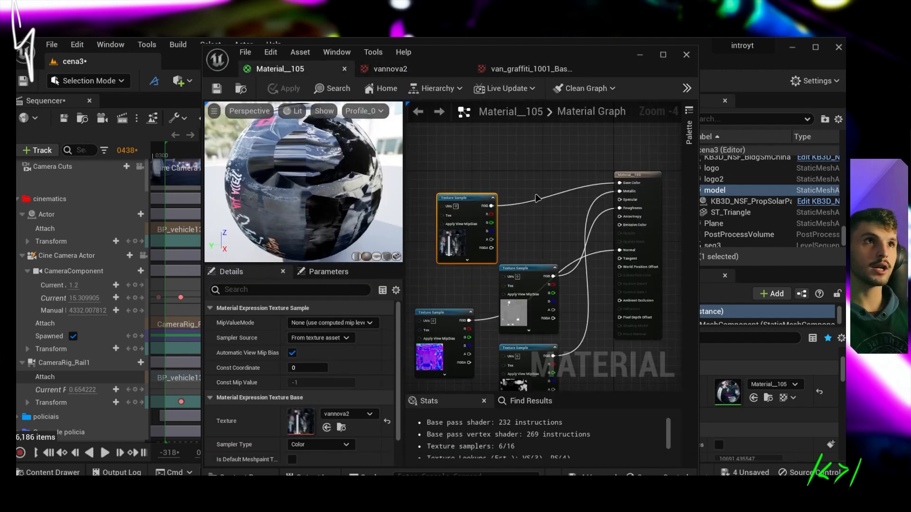
pyautogui.moveTo(467, 213); pyautogui.dragTo(462, 187)
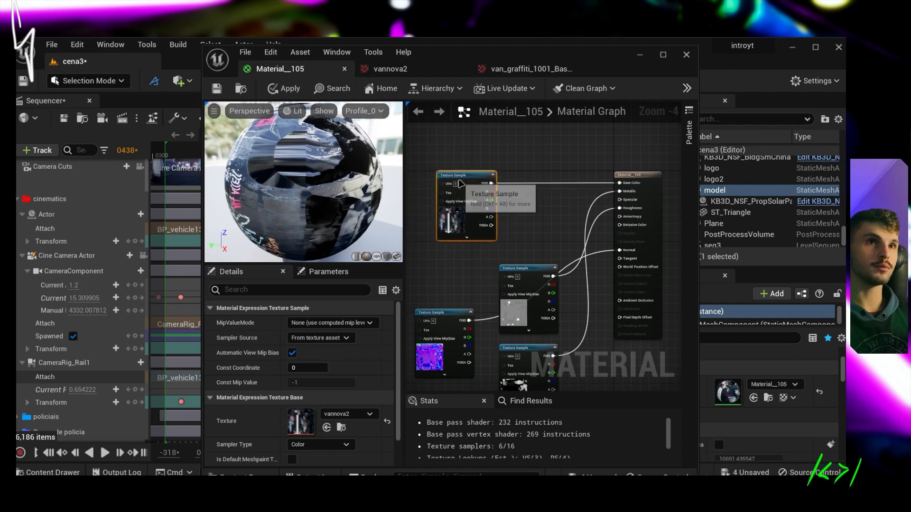
pyautogui.click(341, 428)
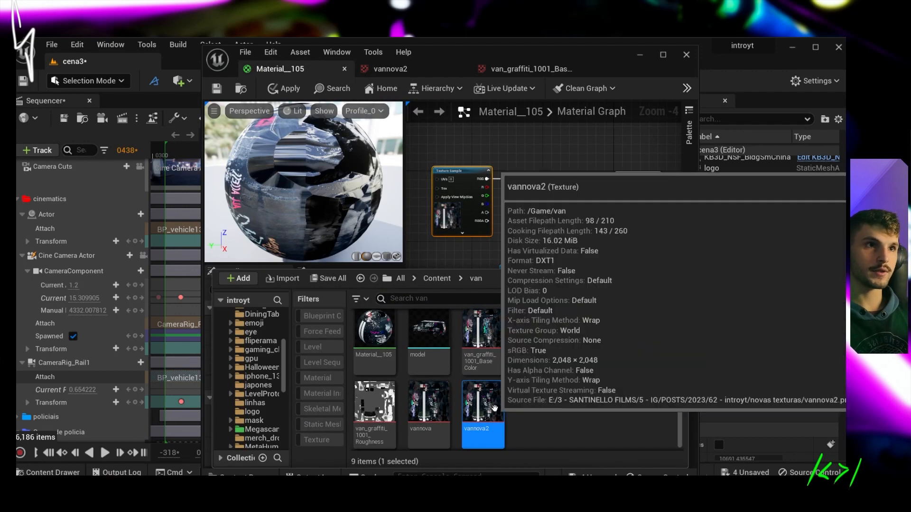
pyautogui.moveTo(483, 332); pyautogui.dragTo(507, 148)
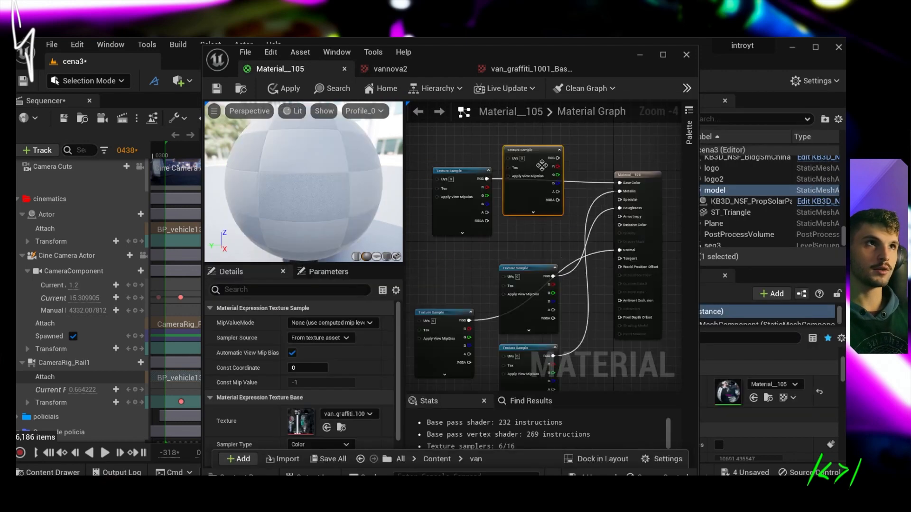
pyautogui.moveTo(559, 161); pyautogui.dragTo(579, 138)
pyautogui.click(627, 136)
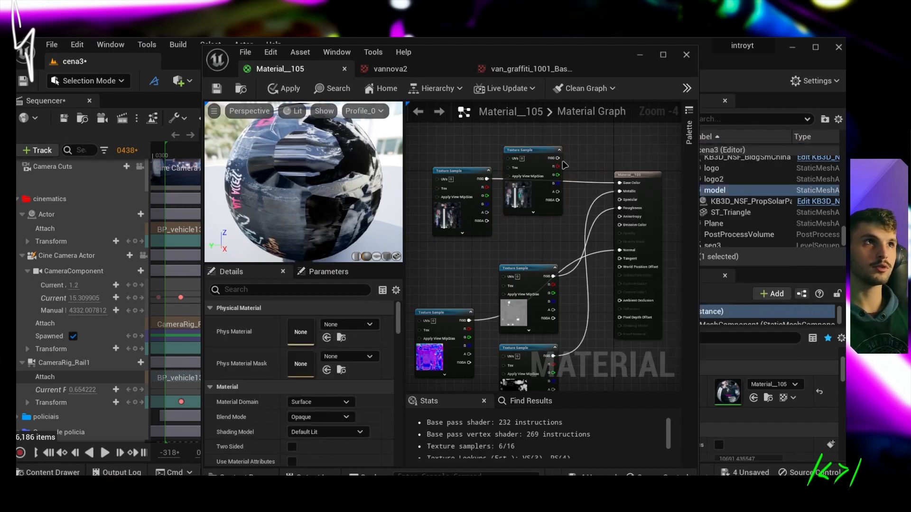
# Delete the added van_graffiti_1001_BaseColor sample and close the material editor without applying the changes to Material__105.
pyautogui.click(540, 153)
pyautogui.press('Delete')
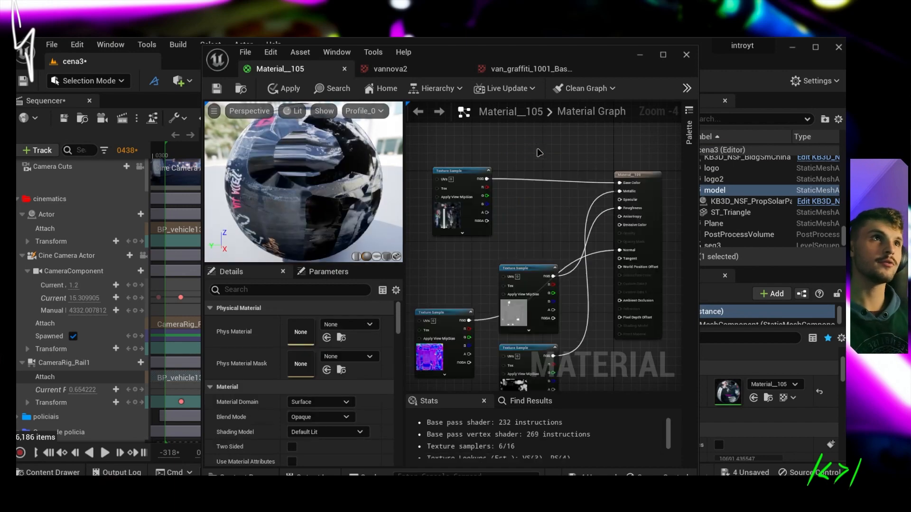
pyautogui.click(687, 55)
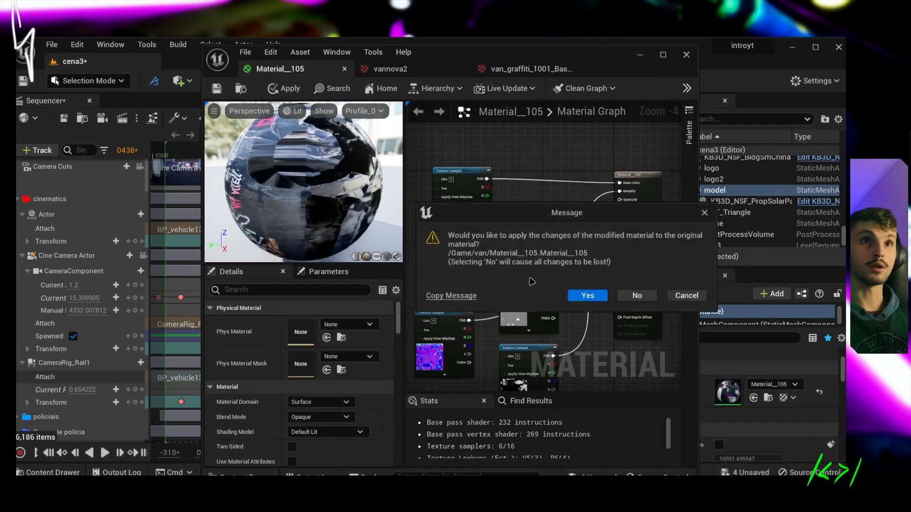
pyautogui.click(629, 296)
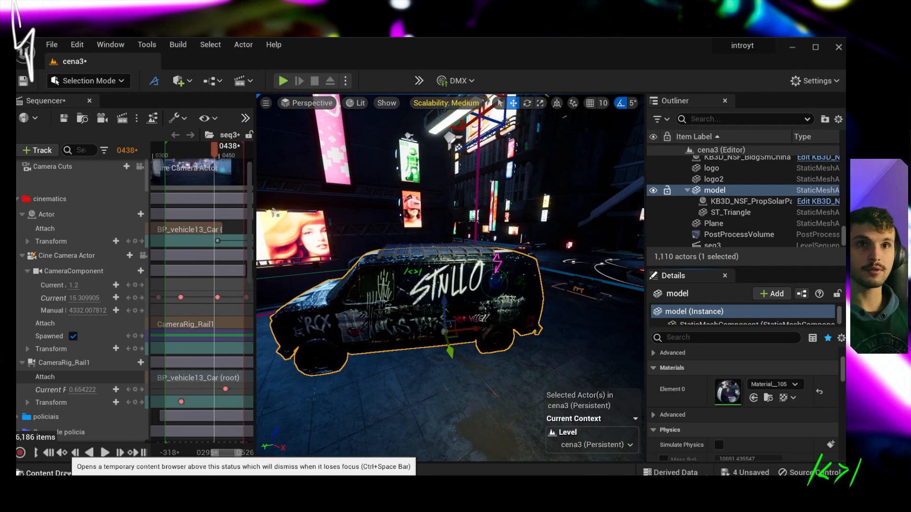
# Open the cena2 level from the Content folder without saving the modified cena3 level and sequences.
pyautogui.click(71, 472)
pyautogui.click(244, 76)
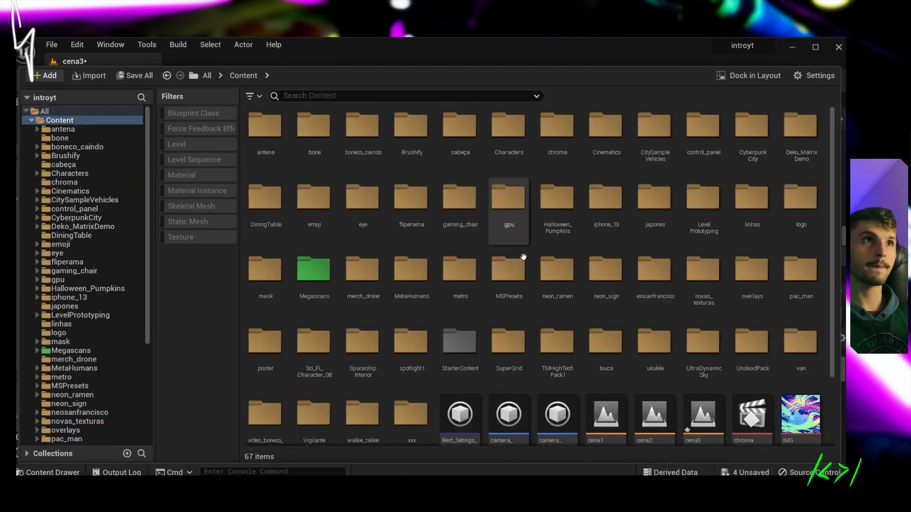
pyautogui.scroll(-3, 610, 391)
pyautogui.click(654, 332)
pyautogui.doubleClick(656, 333)
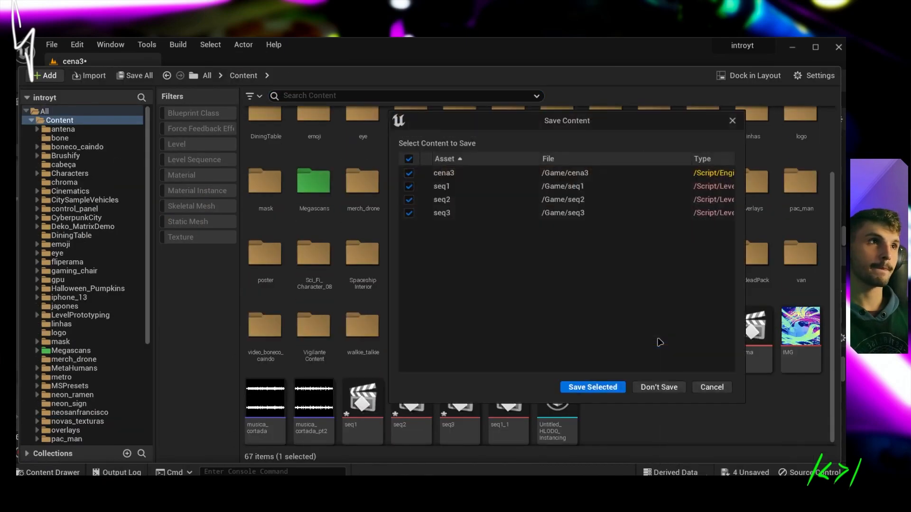
pyautogui.click(658, 388)
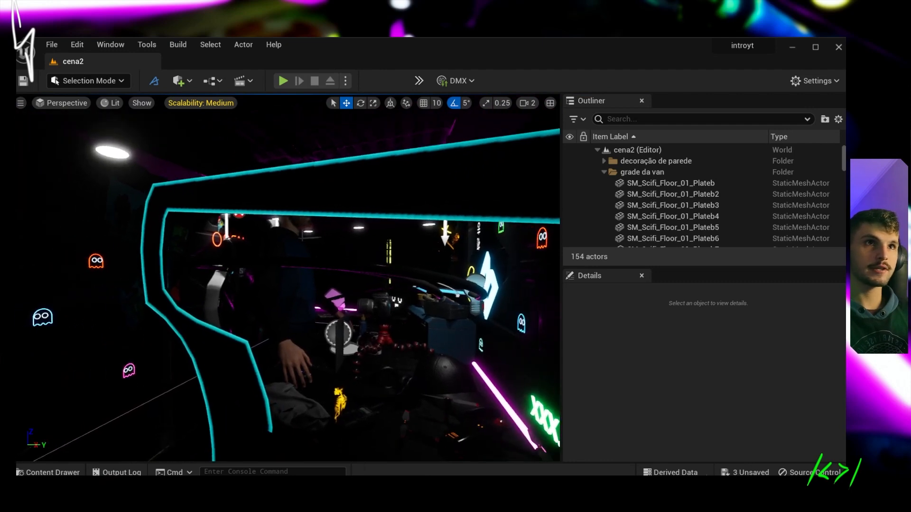
# Lower the viewport camera speed to 1 and move through the van interior toward the blue neon lettering.
pyautogui.click(528, 103)
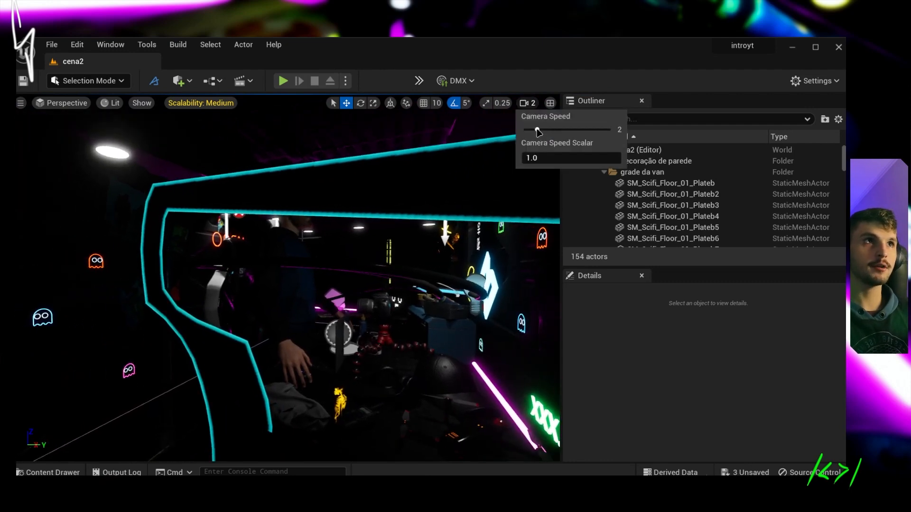
pyautogui.moveTo(356, 255); pyautogui.dragTo(427, 252, button='right')
pyautogui.moveTo(365, 208); pyautogui.dragTo(356, 199, button='right')
pyautogui.moveTo(288, 278); pyautogui.dragTo(202, 298, button='right')
pyautogui.press('w')
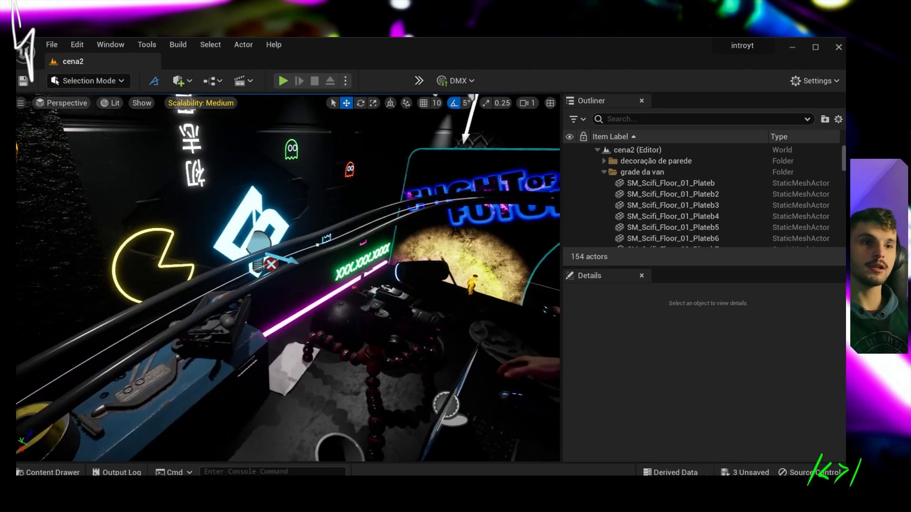
pyautogui.moveTo(275, 277); pyautogui.dragTo(317, 251, button='right')
pyautogui.press('w')
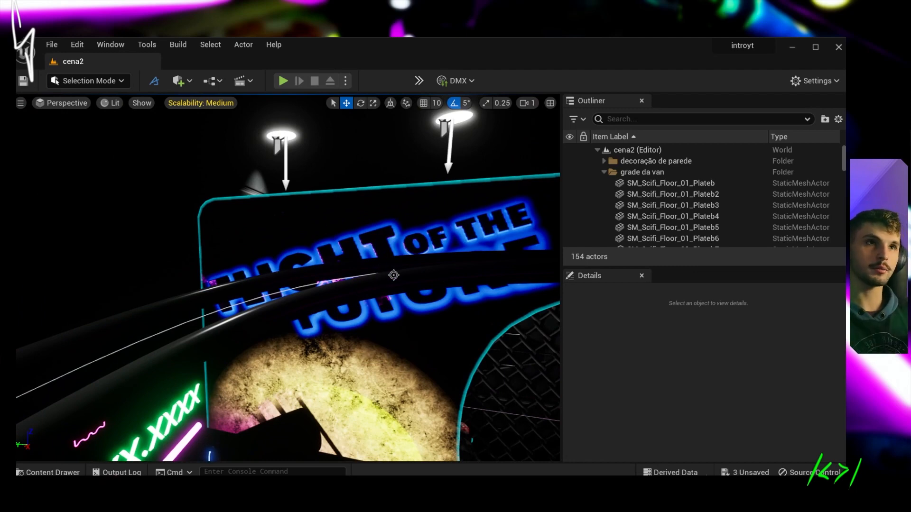
# Look around the van interior's neon wall decorations, camera rail and the equipment on the desk.
pyautogui.moveTo(393, 275); pyautogui.dragTo(339, 286, button='right')
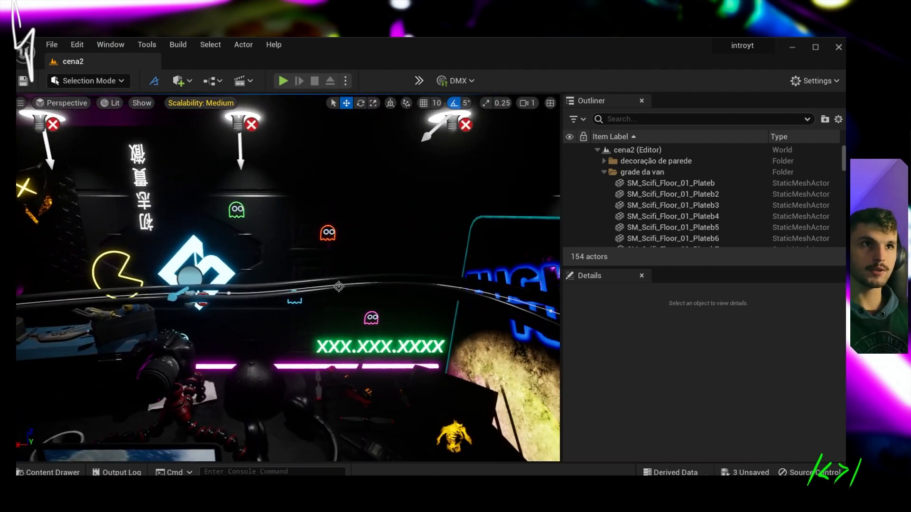
pyautogui.moveTo(463, 255); pyautogui.dragTo(462, 254, button='right')
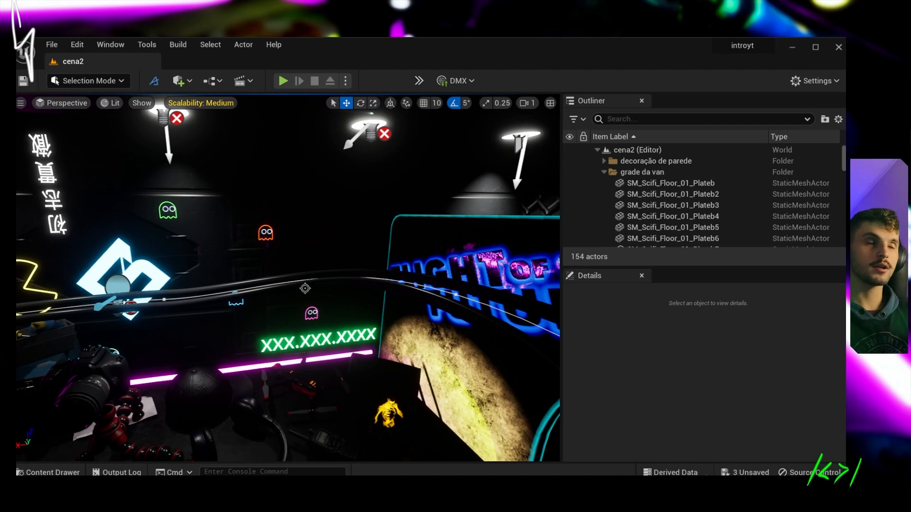
pyautogui.moveTo(325, 281); pyautogui.dragTo(325, 281, button='right')
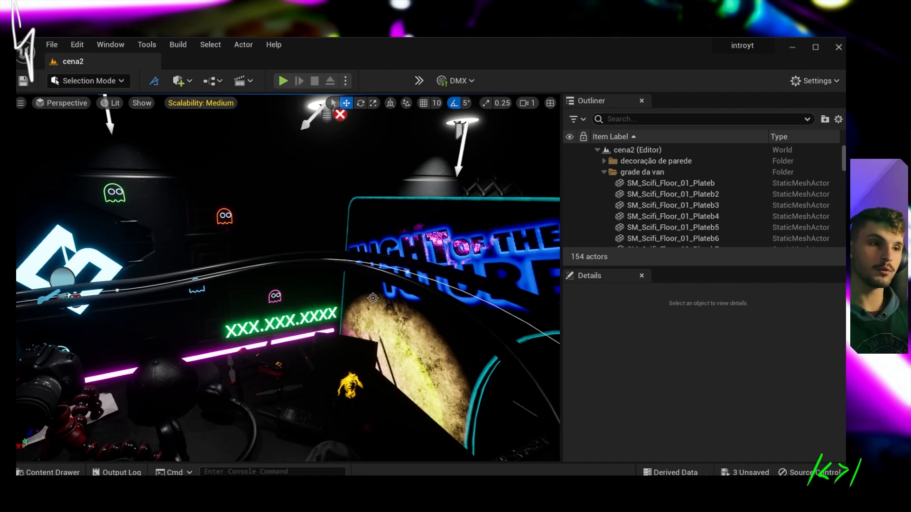
pyautogui.moveTo(383, 285); pyautogui.dragTo(382, 285, button='right')
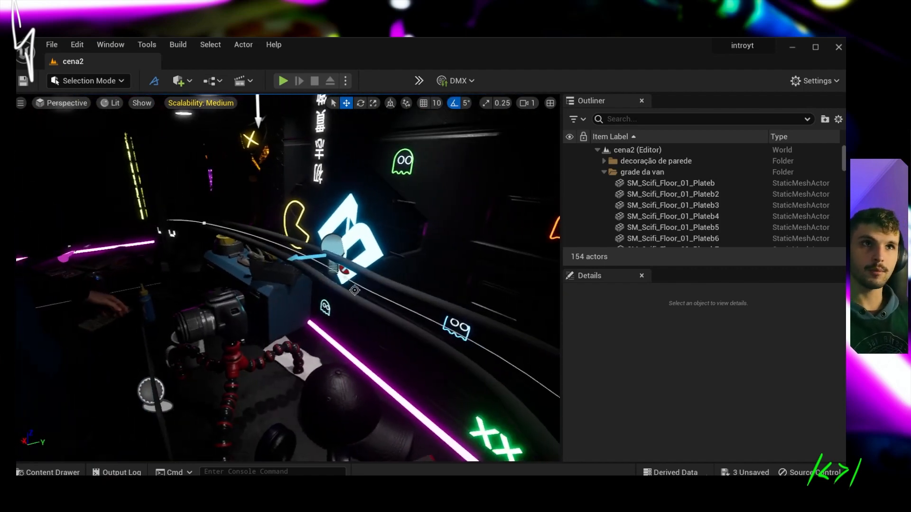
# Open the seq2 level sequence and lock the viewport to its Camera Cuts track.
pyautogui.hotkey('ctrl', 'space')
pyautogui.doubleClick(411, 403)
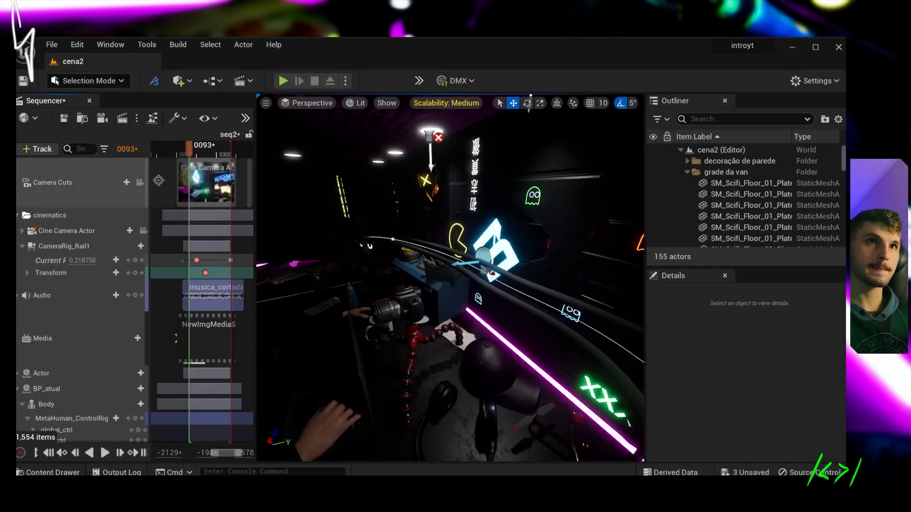
pyautogui.click(139, 183)
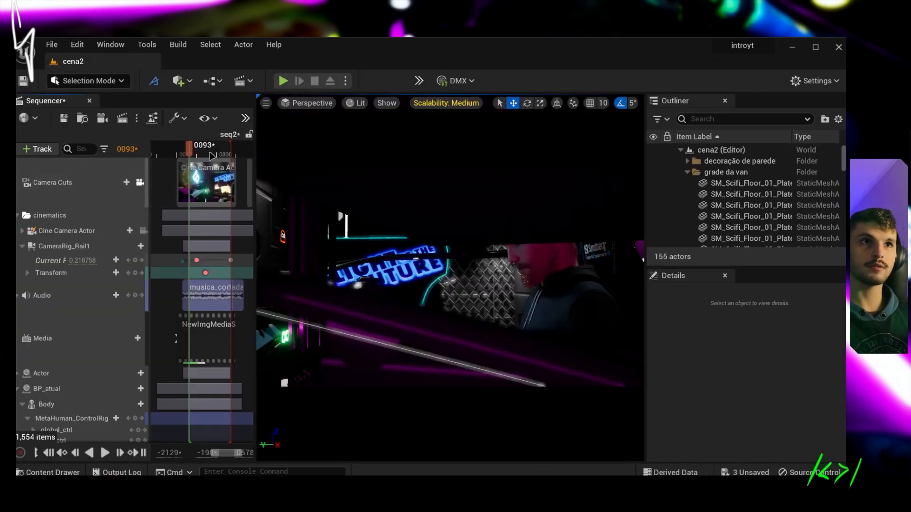
# Select the camera rail in the viewport and hide CameraRig_Rail1 together with its Cine Camera Actor.
pyautogui.click(423, 319)
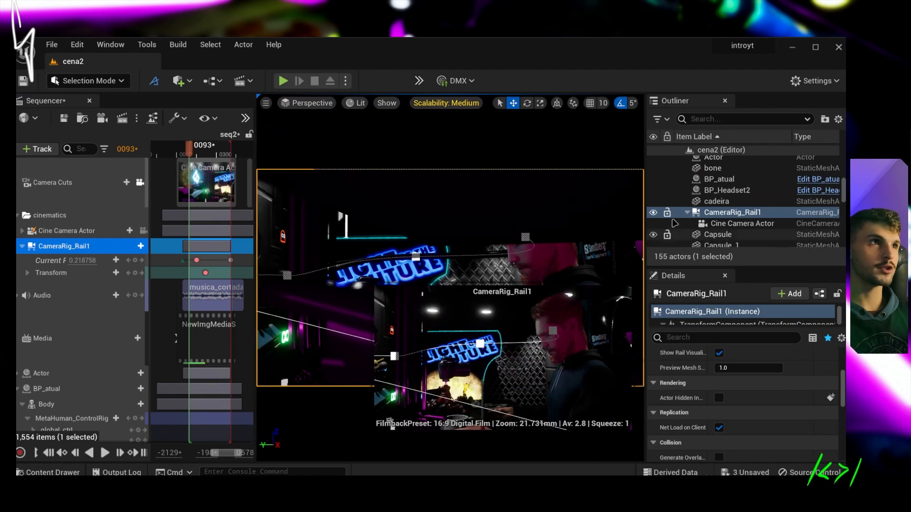
pyautogui.click(654, 215)
pyautogui.click(483, 150)
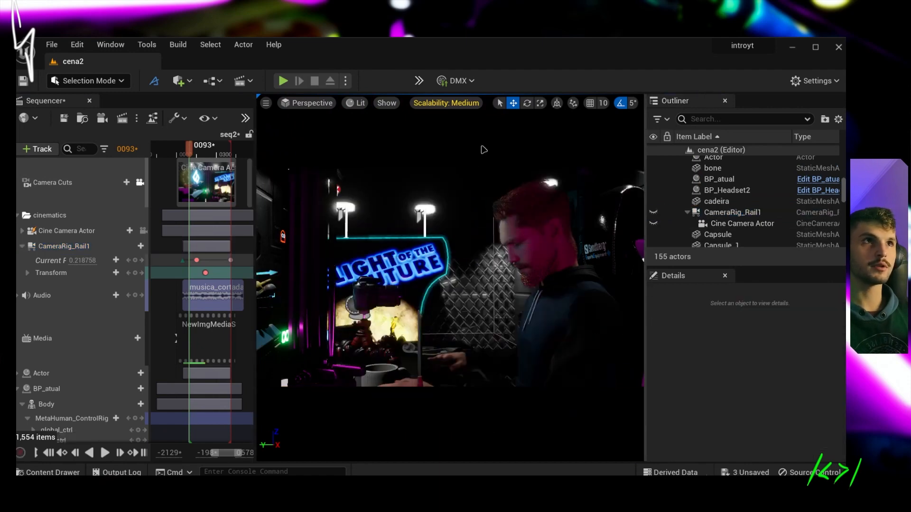
# Scrub the seq2 timeline between the character's face close-up and the laptop shot, ending at frame 0036 on the cube head.
pyautogui.moveTo(189, 149)
pyautogui.mouseDown()
pyautogui.moveTo(231, 152)
pyautogui.moveTo(192, 151)
pyautogui.mouseUp()
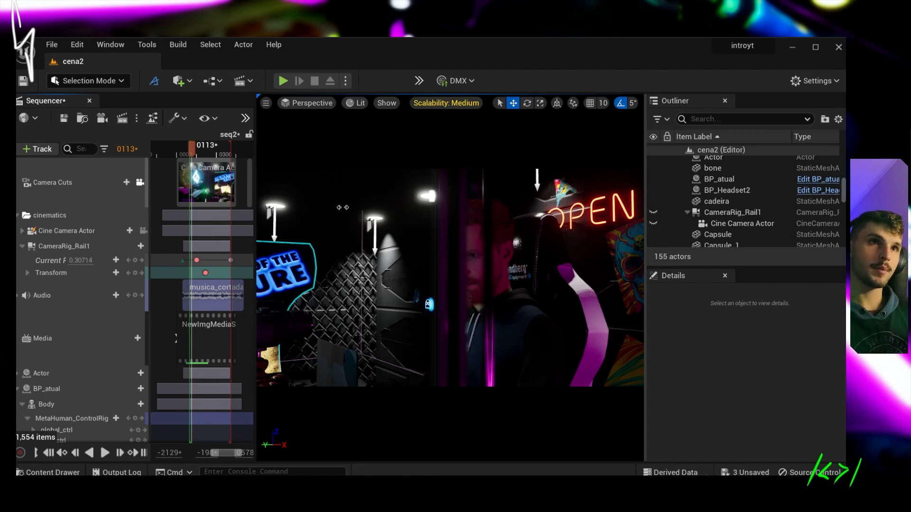
pyautogui.click(197, 151)
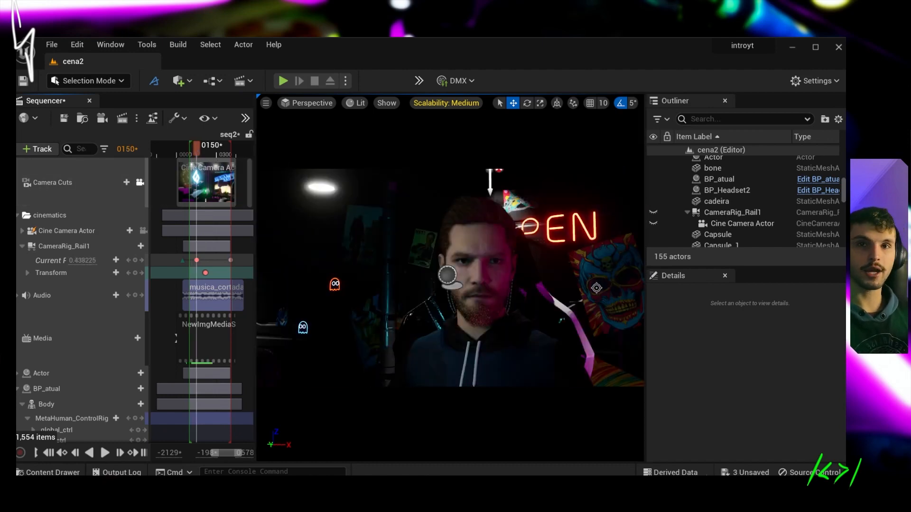
pyautogui.click(209, 152)
pyautogui.click(220, 152)
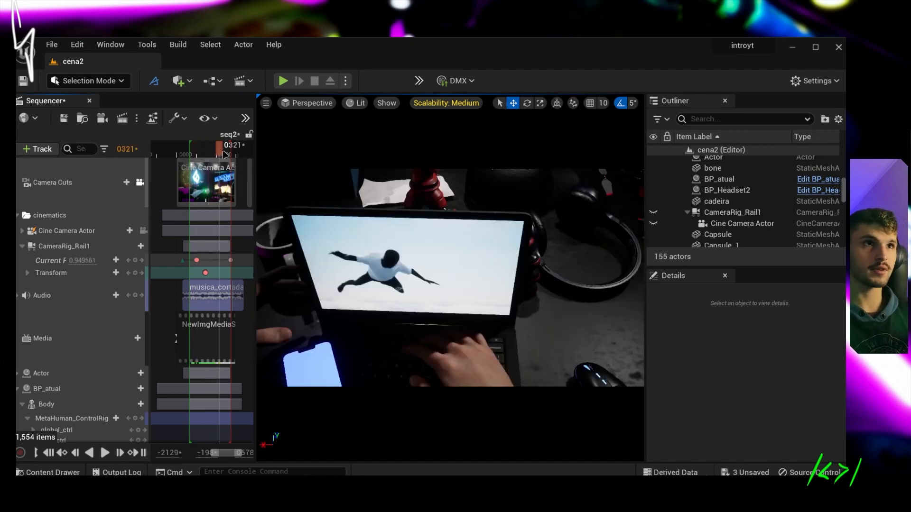
pyautogui.click(199, 151)
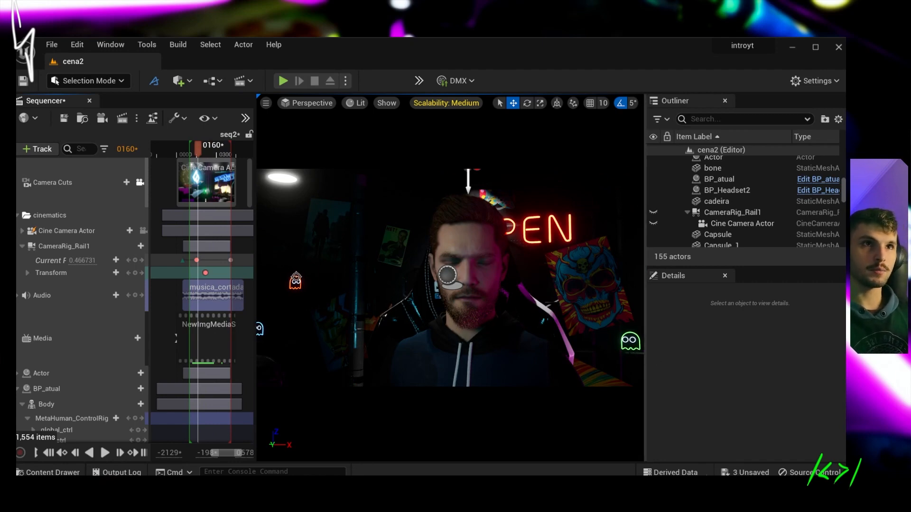
pyautogui.click(195, 155)
pyautogui.moveTo(195, 155)
pyautogui.mouseDown()
pyautogui.moveTo(219, 156)
pyautogui.moveTo(196, 152)
pyautogui.mouseUp()
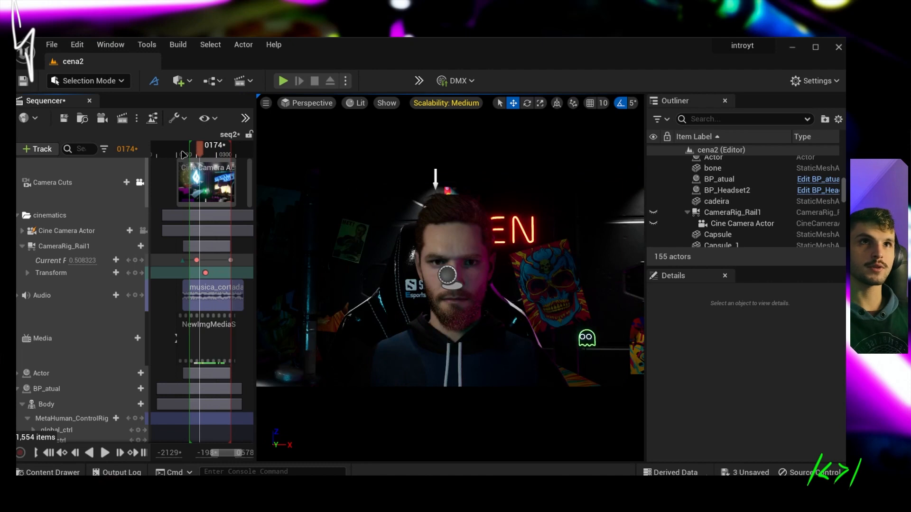
pyautogui.click(184, 154)
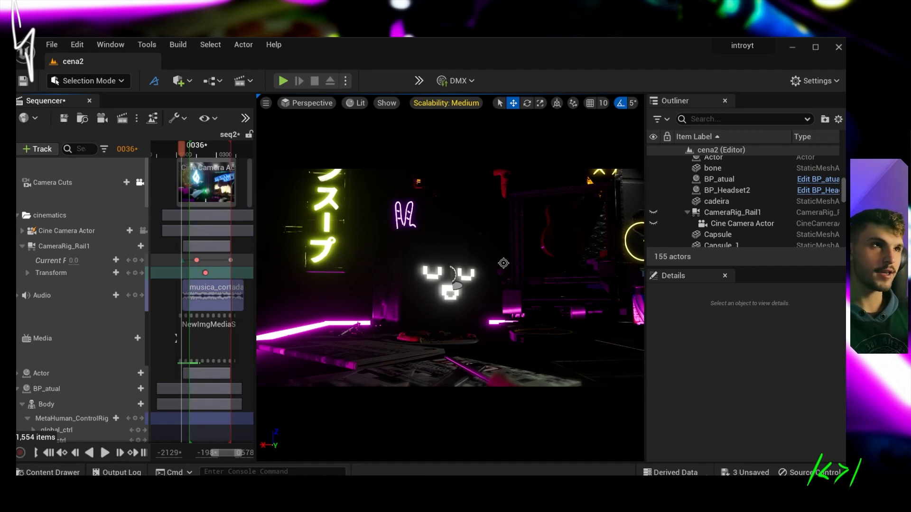
# Select the cube head mesh with the pixel face and look at its place in the van interior from around the desk.
pyautogui.click(406, 263)
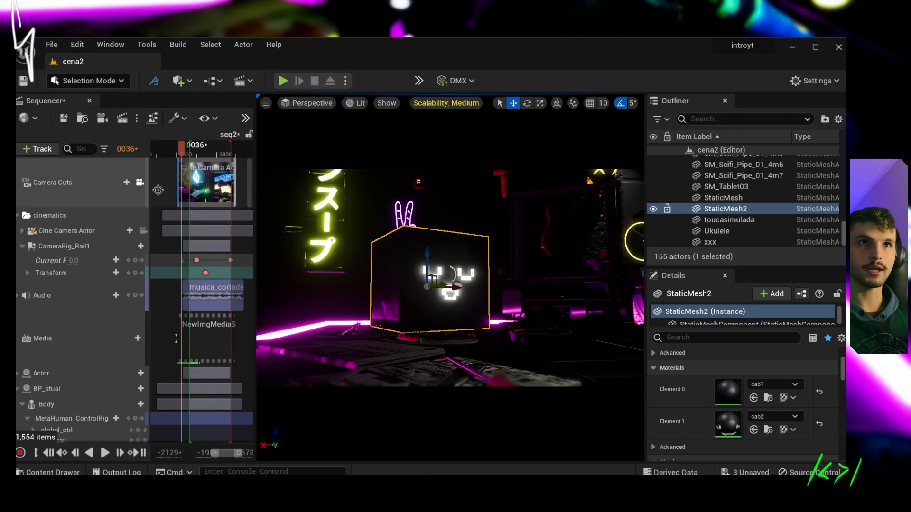
pyautogui.moveTo(411, 183); pyautogui.dragTo(385, 200, button='right')
pyautogui.press('w')
pyautogui.press('s')
pyautogui.press('w')
pyautogui.press('s')
pyautogui.press('d')
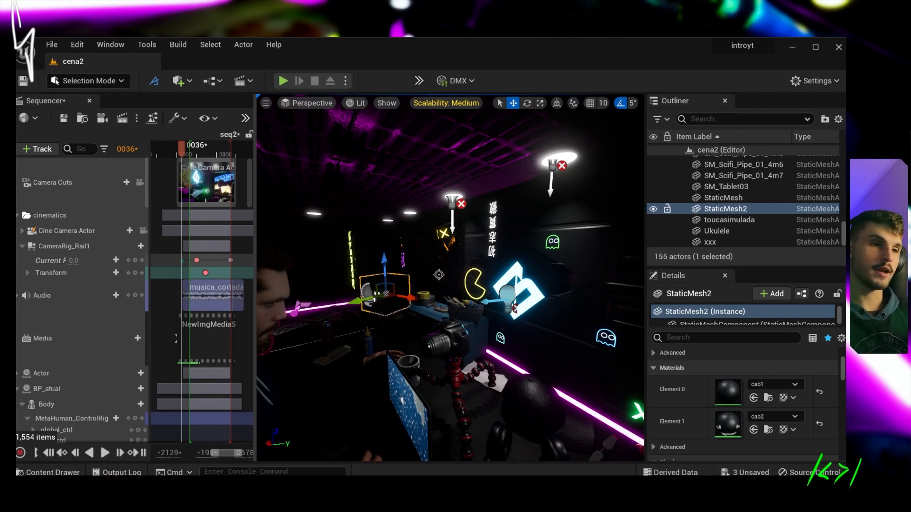
pyautogui.moveTo(385, 200); pyautogui.dragTo(340, 204, button='right')
pyautogui.moveTo(601, 199); pyautogui.dragTo(600, 200, button='right')
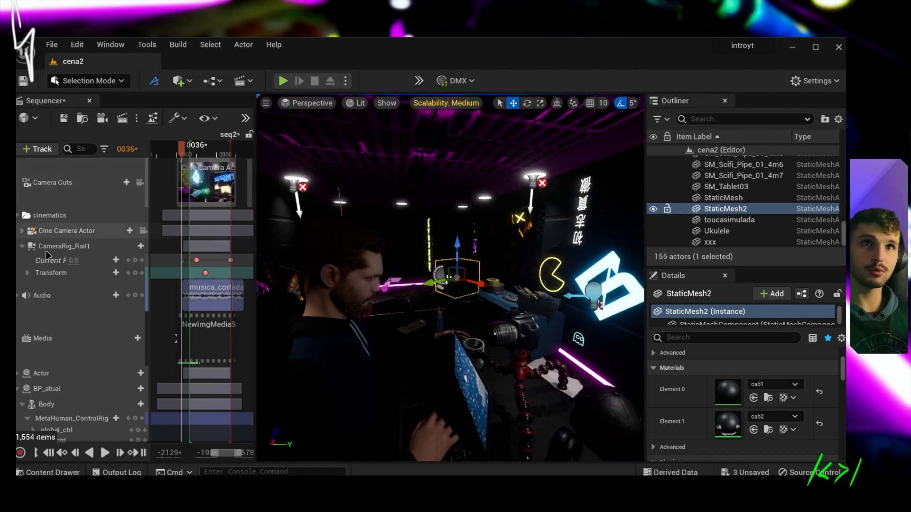
# Collapse the CameraRig_Rail1, cinematics and MetaHuman_ControlRig tracks in the seq2 sequence.
pyautogui.click(22, 246)
pyautogui.click(17, 215)
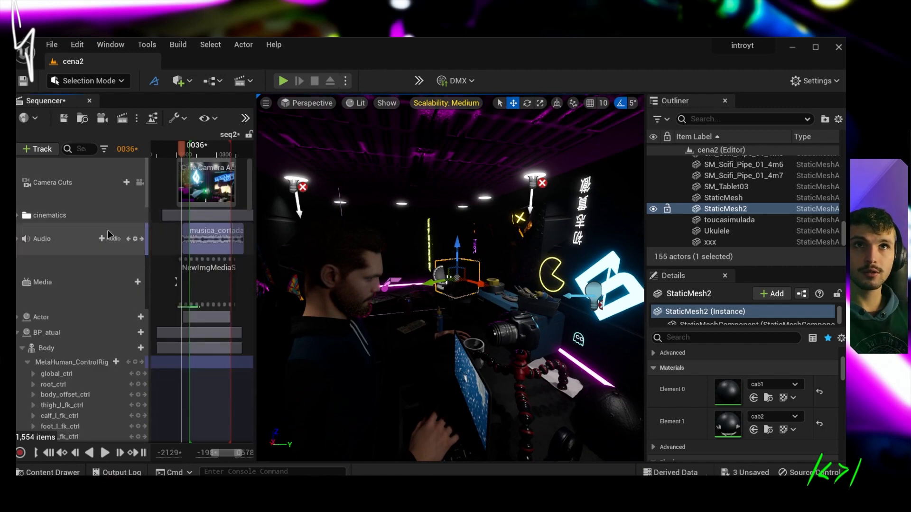
pyautogui.scroll(-5, 106, 242)
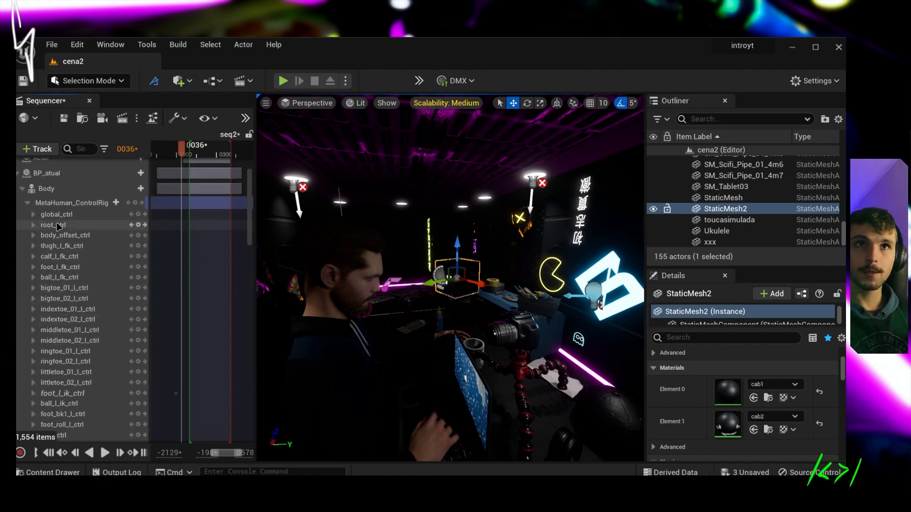
pyautogui.click(27, 221)
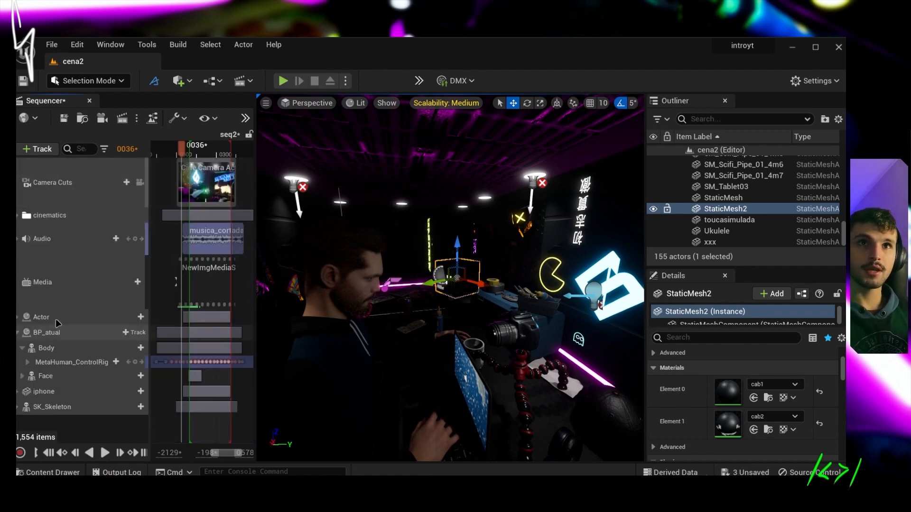
# Select the seated character's Body track, view him from the front and select the BP_atual actor.
pyautogui.click(55, 352)
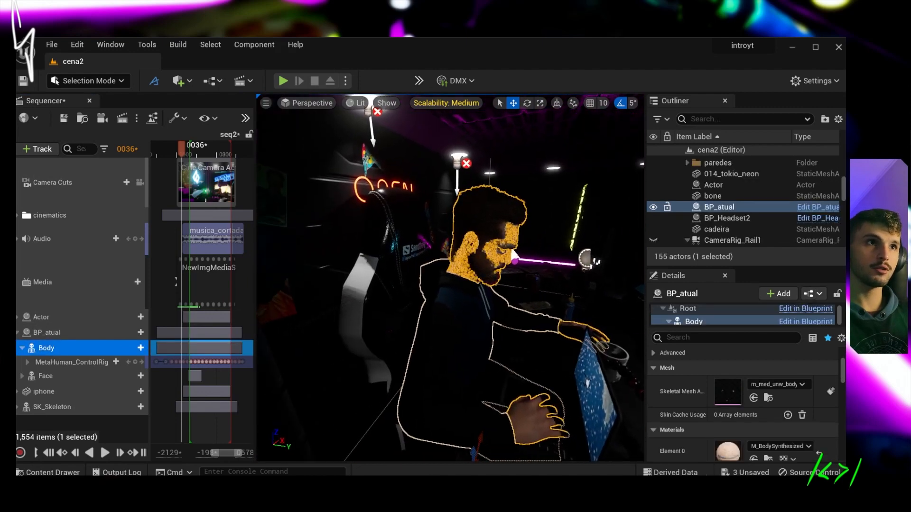
pyautogui.click(581, 187)
pyautogui.moveTo(581, 187); pyautogui.dragTo(545, 217, button='right')
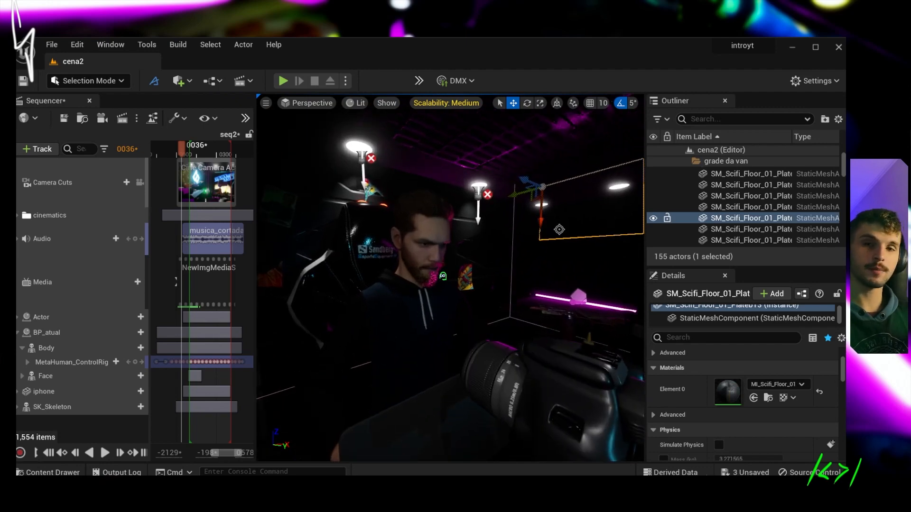
pyautogui.press('super')
pyautogui.click(456, 429)
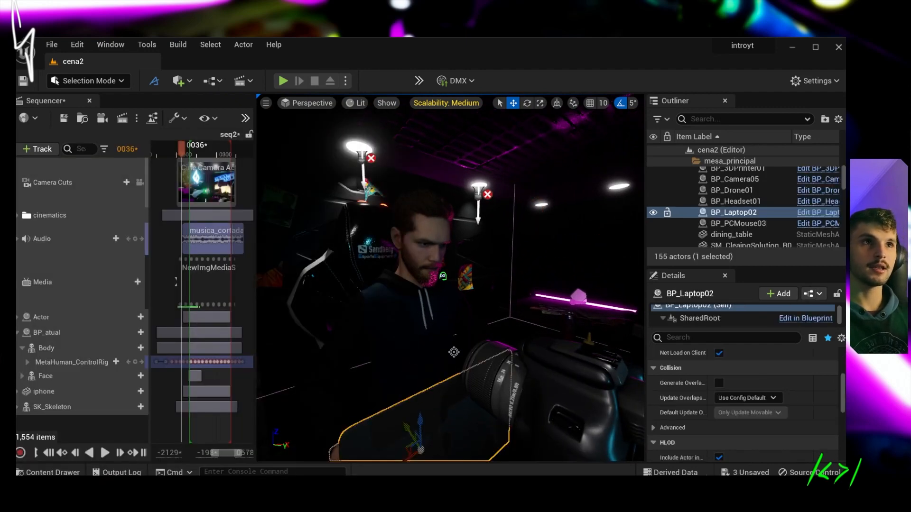
pyautogui.click(421, 244)
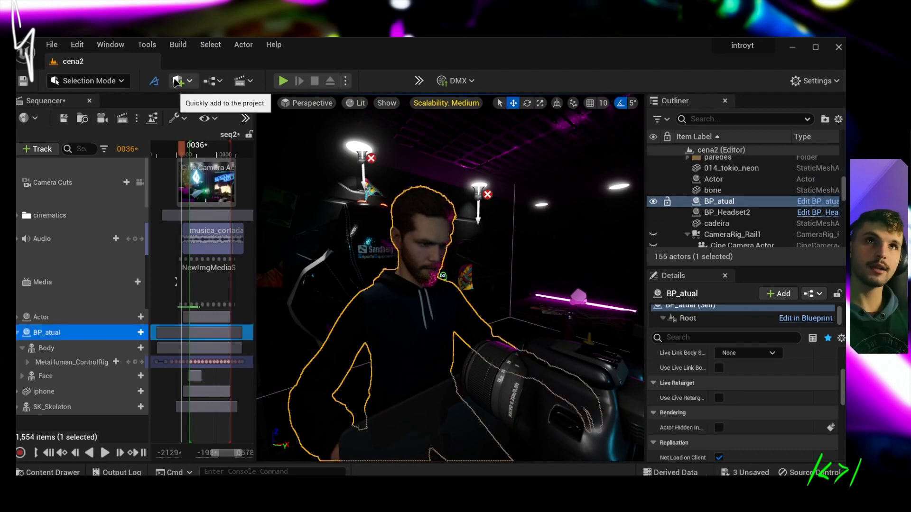
# Open Quixel Bridge and show its MetaHuman Presets collection.
pyautogui.click(177, 81)
pyautogui.click(214, 123)
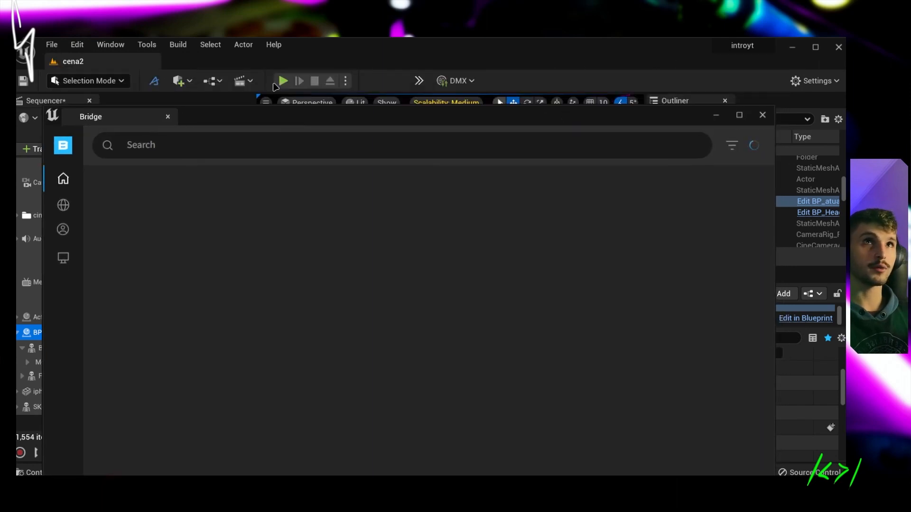
pyautogui.click(187, 80)
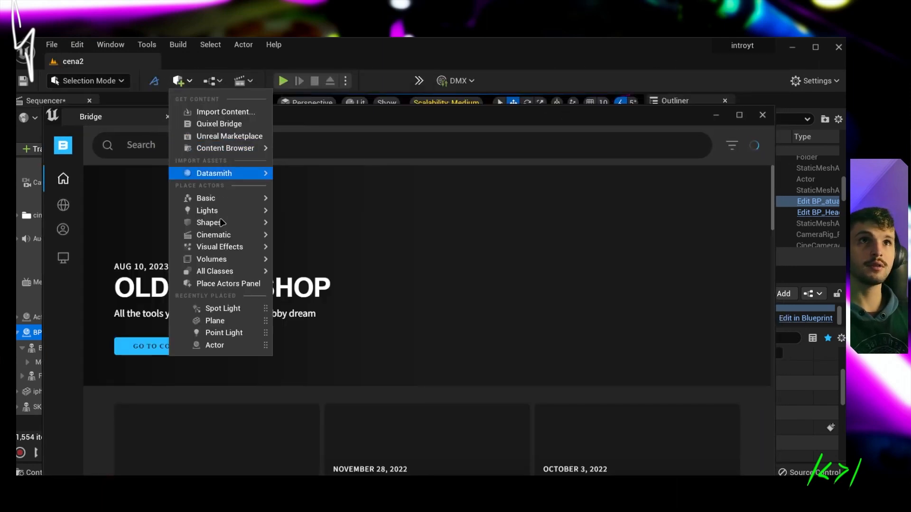
pyautogui.click(224, 122)
pyautogui.moveTo(333, 119); pyautogui.dragTo(331, 78)
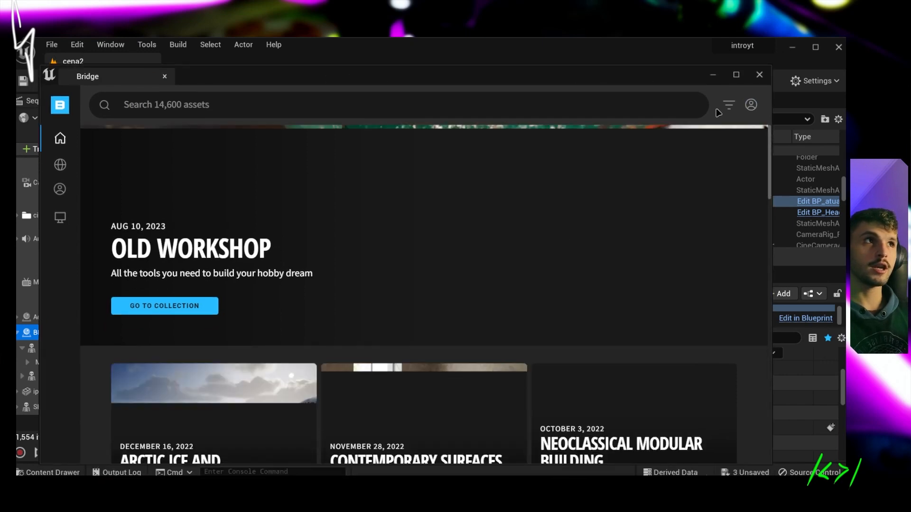
pyautogui.click(751, 105)
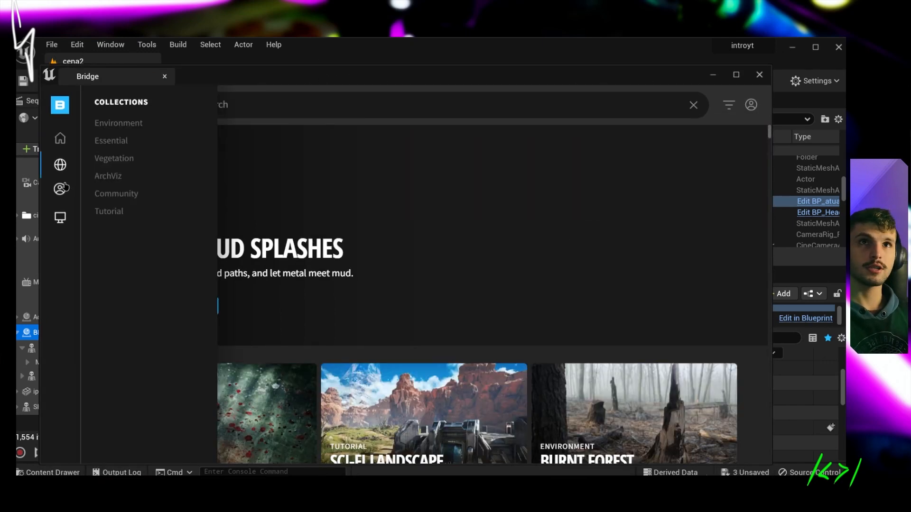
pyautogui.click(114, 124)
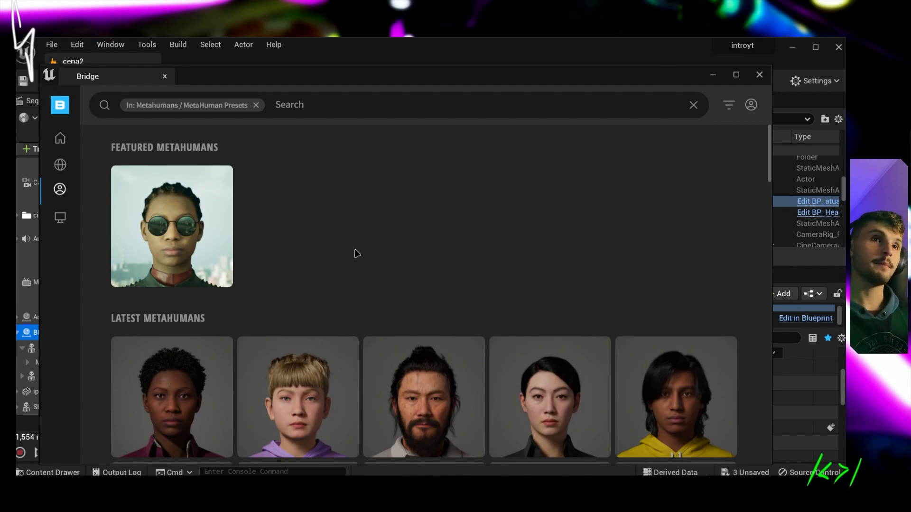
# Browse the preset MetaHuman characters and close Bridge.
pyautogui.scroll(-5, 307, 267)
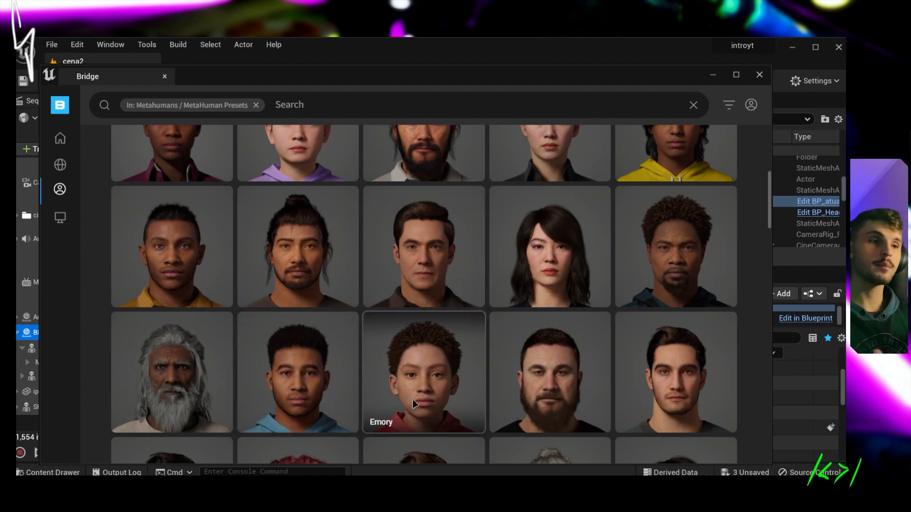
pyautogui.scroll(5, 272, 369)
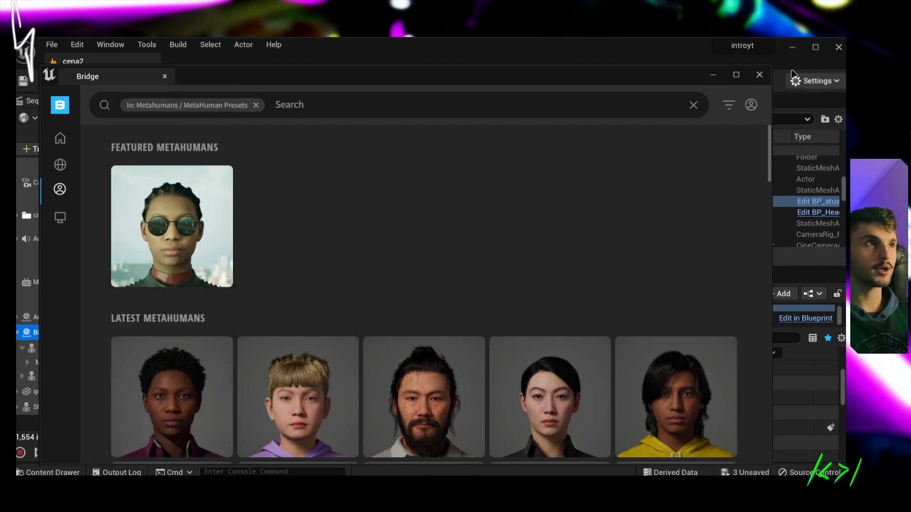
pyautogui.click(759, 75)
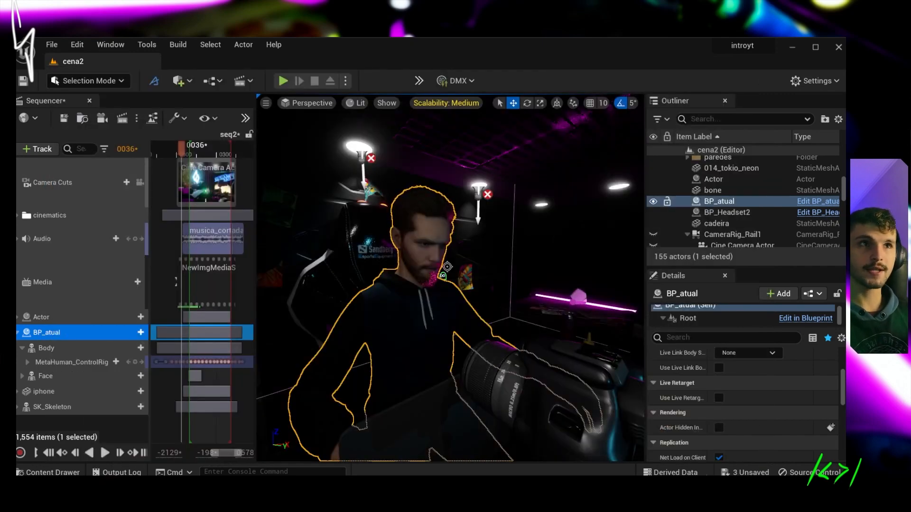
# Expand the MetaHuman_ControlRig track and examine the keyframes of the right-hand finger controls up close.
pyautogui.click(23, 363)
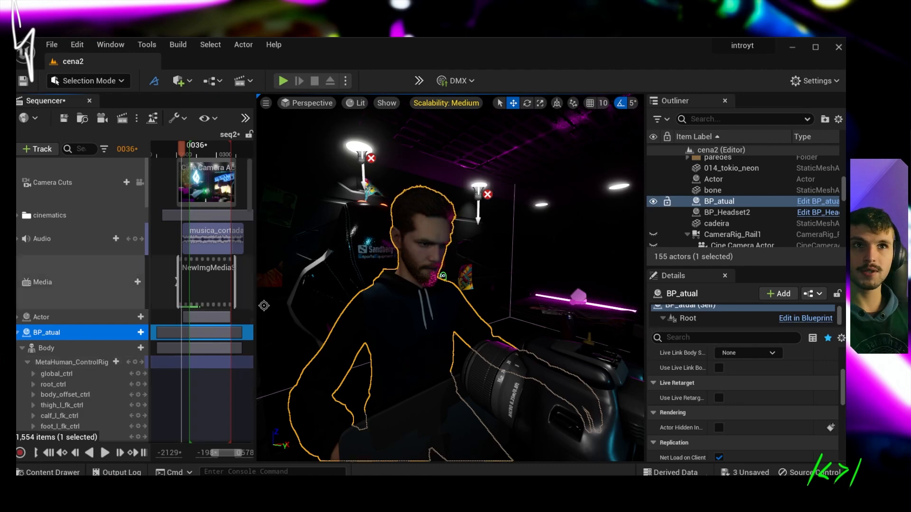
pyautogui.scroll(-10, 215, 361)
pyautogui.scroll(-5, 215, 361)
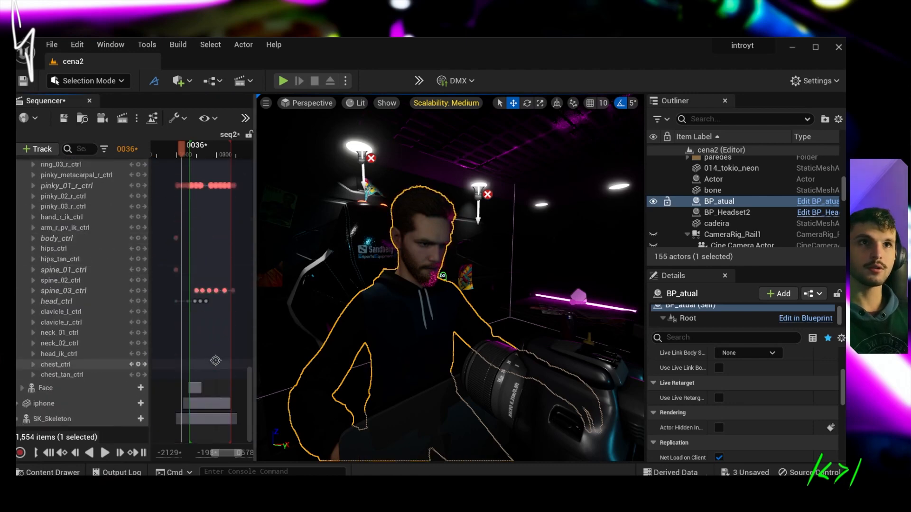
pyautogui.scroll(3, 215, 361)
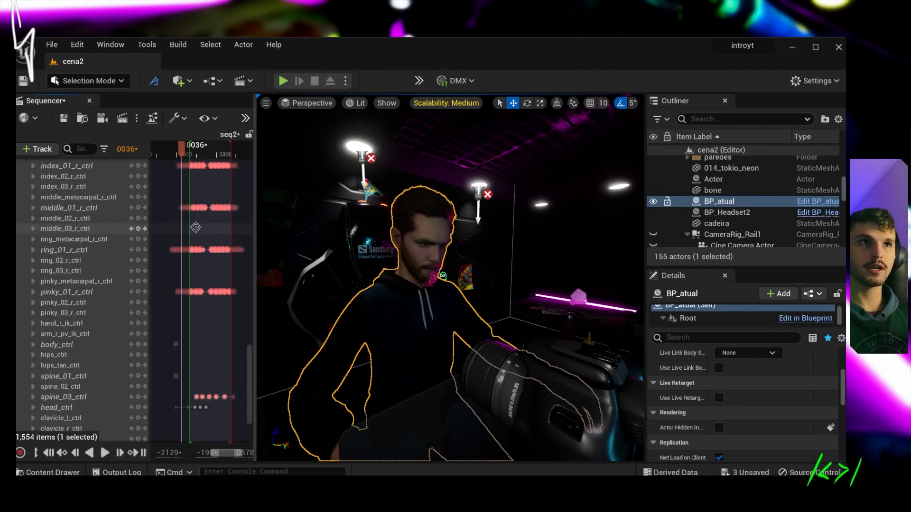
pyautogui.keyDown('ctrl'); pyautogui.scroll(10, 201, 226); pyautogui.keyUp('ctrl')
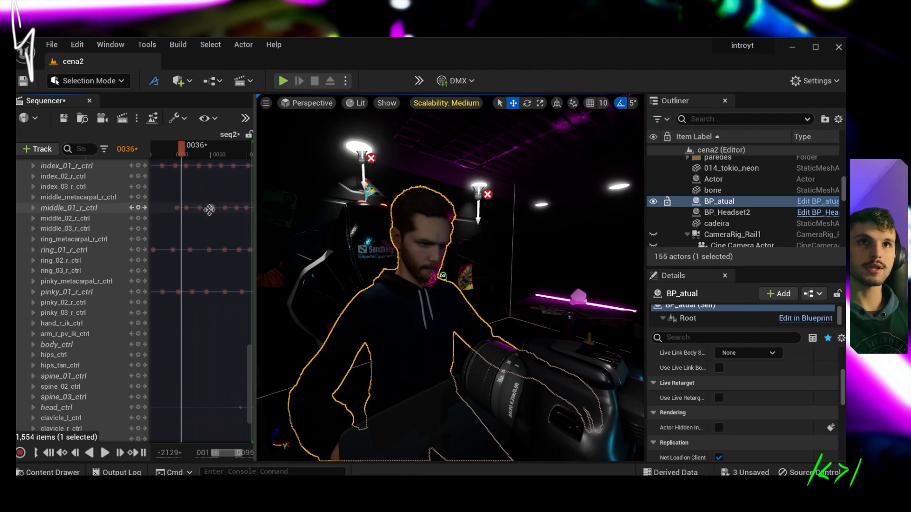
pyautogui.moveTo(210, 210); pyautogui.dragTo(152, 212, button='right')
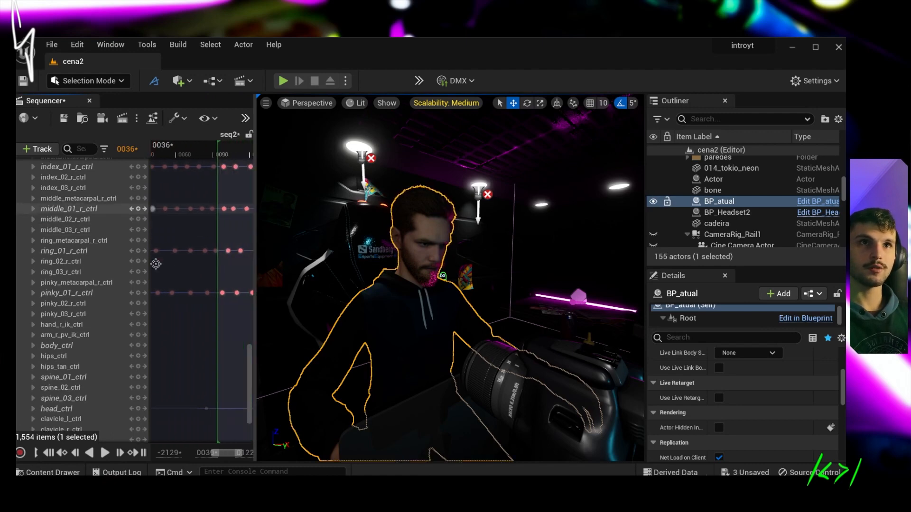
# Select the ring_01_r_ctrl control and examine the rig controls on the character's hand alongside its keyed tracks.
pyautogui.click(77, 254)
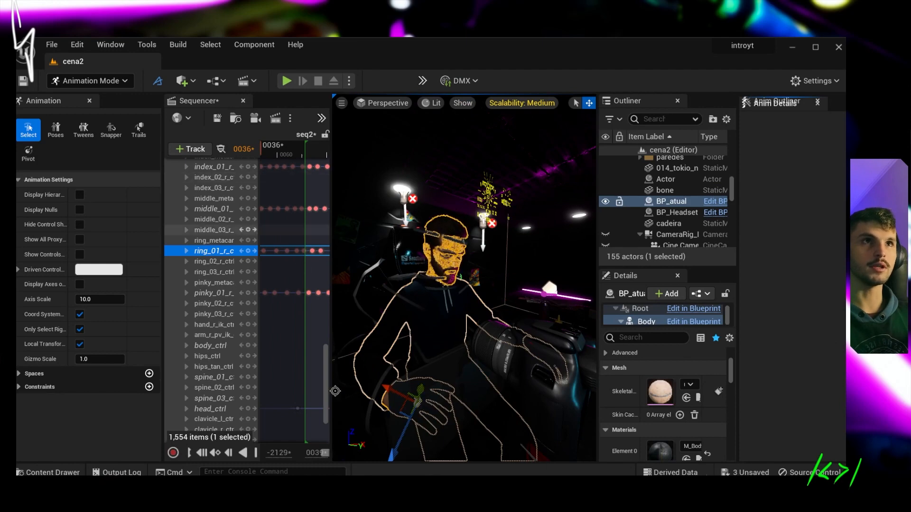
pyautogui.moveTo(327, 393); pyautogui.dragTo(326, 182)
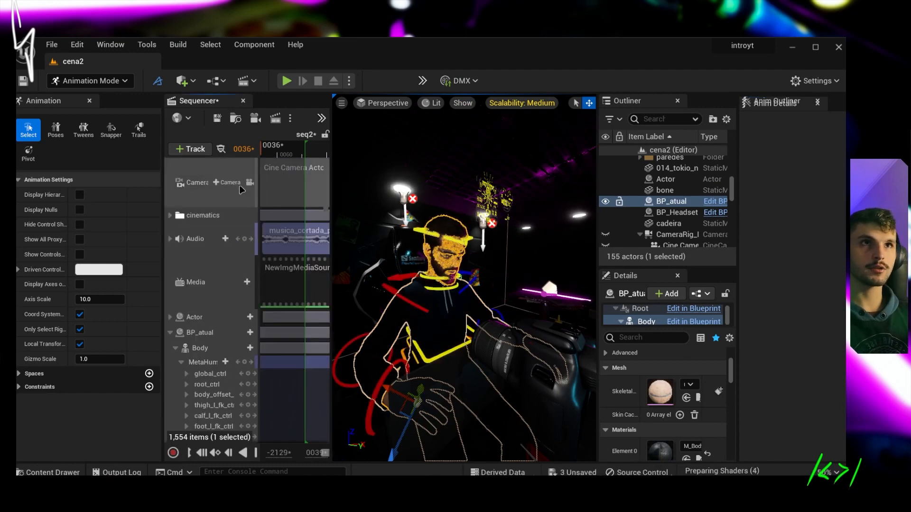
pyautogui.moveTo(380, 199); pyautogui.dragTo(398, 251, button='right')
pyautogui.moveTo(464, 277); pyautogui.dragTo(489, 289, button='right')
pyautogui.keyDown('alt'); pyautogui.moveTo(526, 287); pyautogui.dragTo(536, 287); pyautogui.keyUp('alt')
pyautogui.scroll(-20, 221, 301)
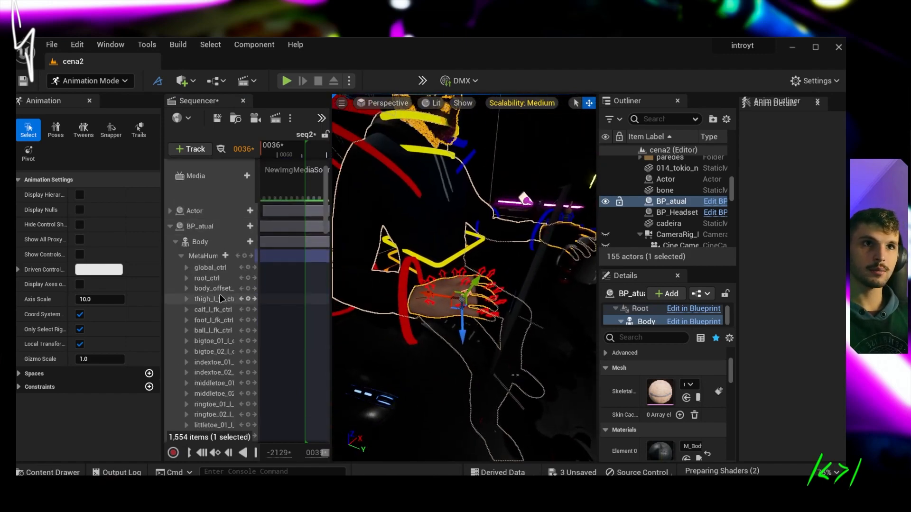
pyautogui.scroll(8, 220, 302)
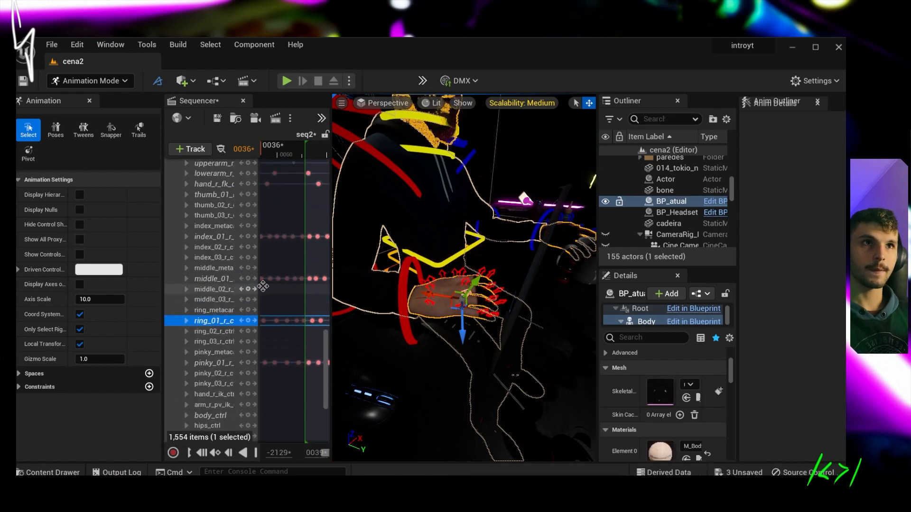
# Zoom in on the ring_01_r_ctrl keyframes in seq2 and compare the hand pose at frames 92 and 102.
pyautogui.moveTo(298, 289)
pyautogui.mouseDown(button='right')
pyautogui.moveTo(279, 285)
pyautogui.moveTo(298, 293)
pyautogui.mouseUp(button='right')
pyautogui.keyDown('ctrl'); pyautogui.scroll(5, 293, 303); pyautogui.keyUp('ctrl')
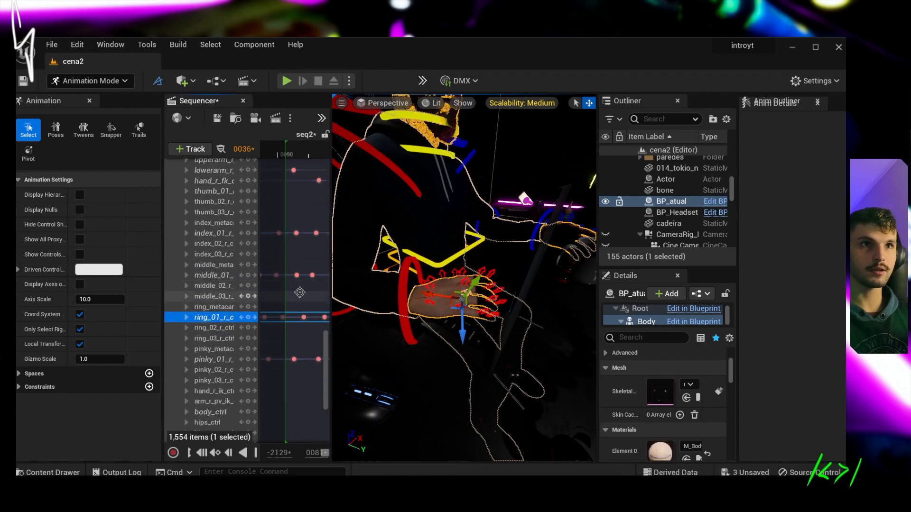
pyautogui.click(282, 318)
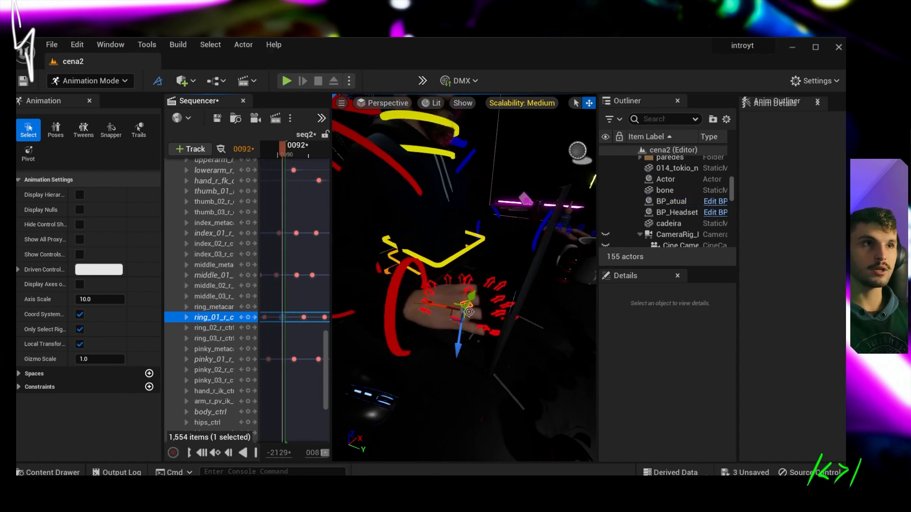
pyautogui.moveTo(469, 311)
pyautogui.keyDown('alt'); pyautogui.mouseDown()
pyautogui.moveTo(463, 306)
pyautogui.moveTo(517, 271)
pyautogui.moveTo(467, 306)
pyautogui.mouseUp(); pyautogui.keyUp('alt')
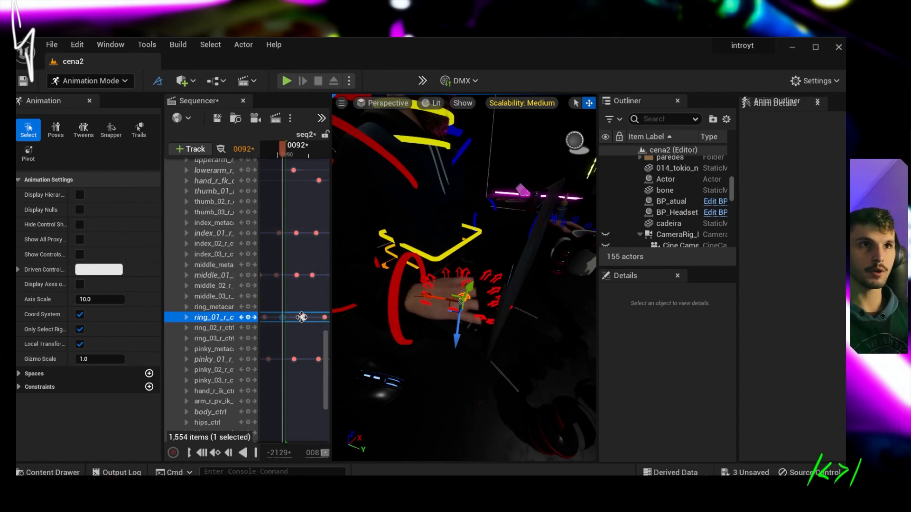
pyautogui.moveTo(294, 151); pyautogui.dragTo(304, 150)
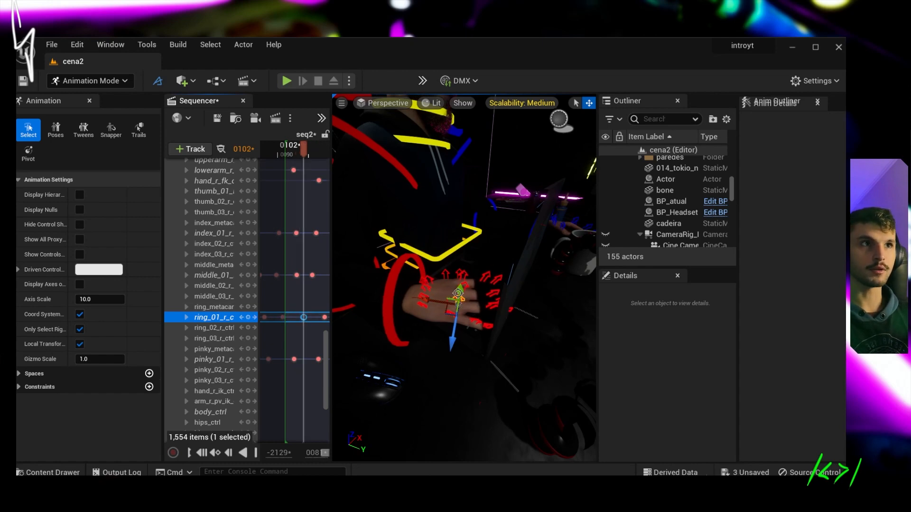
# Close the Anim Outliner panel and examine the ring finger's keys at frames 92 and 102 with the rotation gizmo.
pyautogui.click(817, 100)
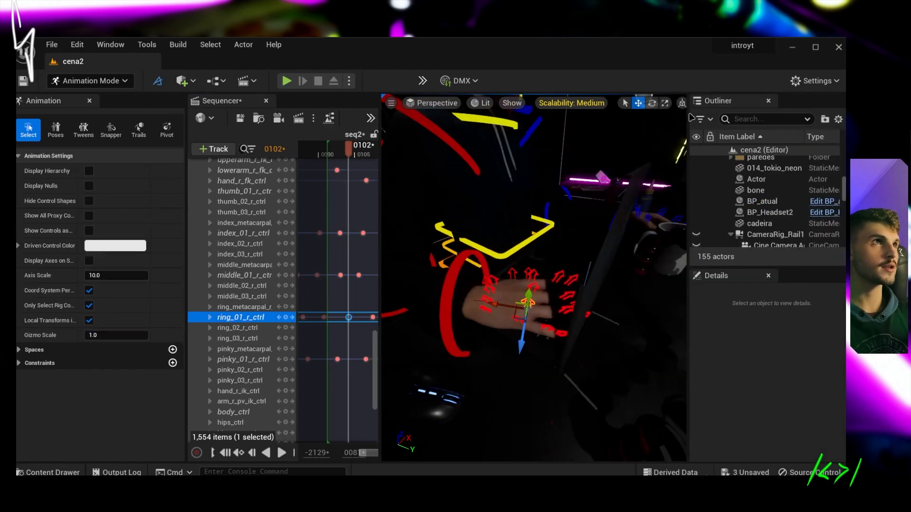
pyautogui.click(651, 103)
pyautogui.moveTo(552, 289); pyautogui.dragTo(463, 381)
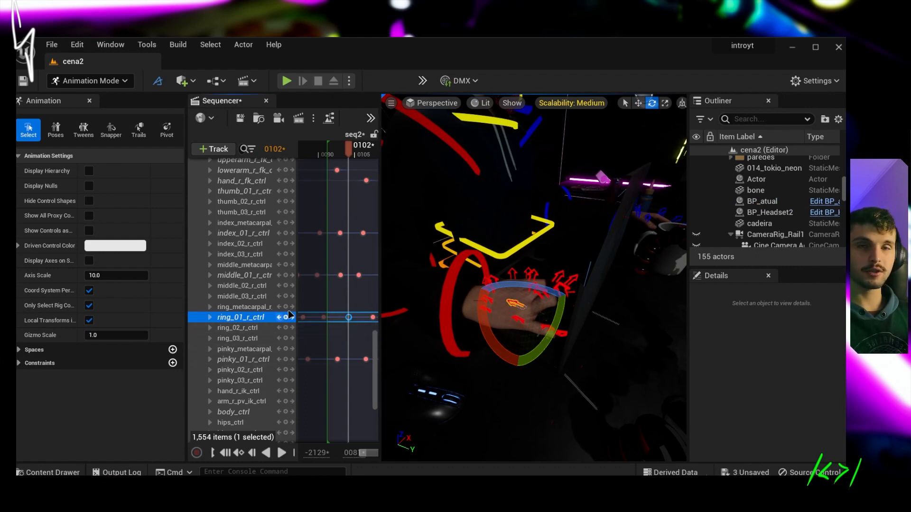
pyautogui.click(324, 317)
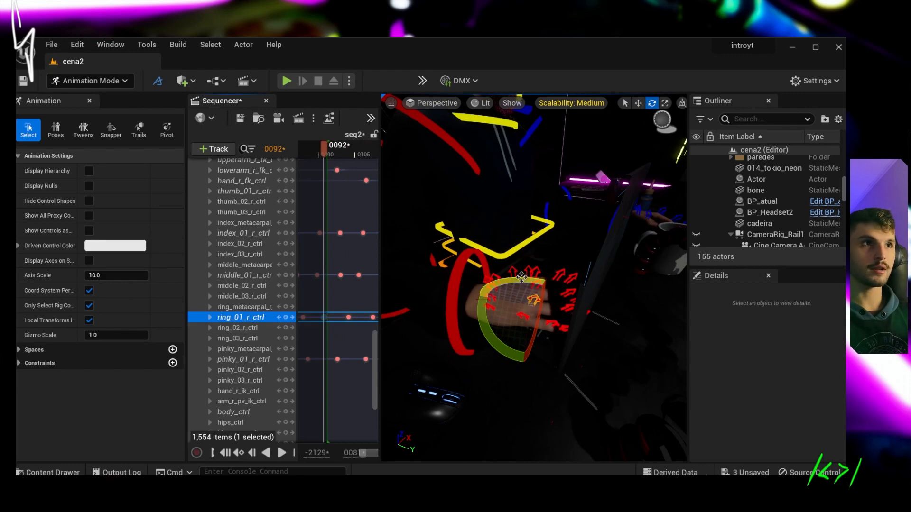
pyautogui.click(349, 317)
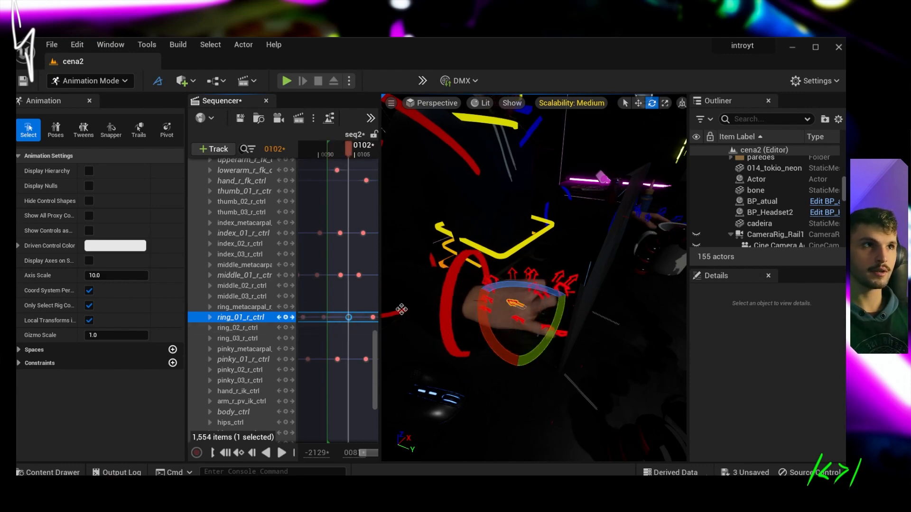
# Deselect the ring finger control and collapse the Body track of BP_atual in the sequence.
pyautogui.moveTo(625, 295); pyautogui.dragTo(640, 268, button='right')
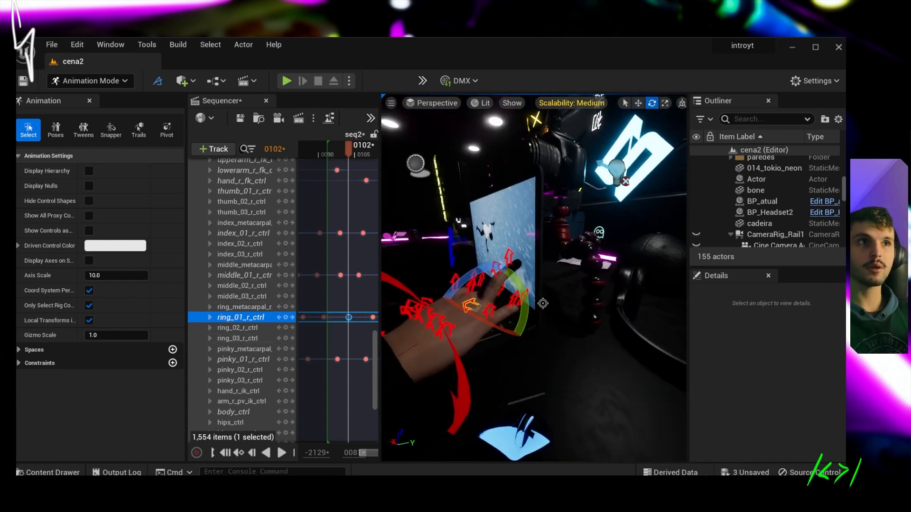
pyautogui.click(478, 298)
pyautogui.click(465, 293)
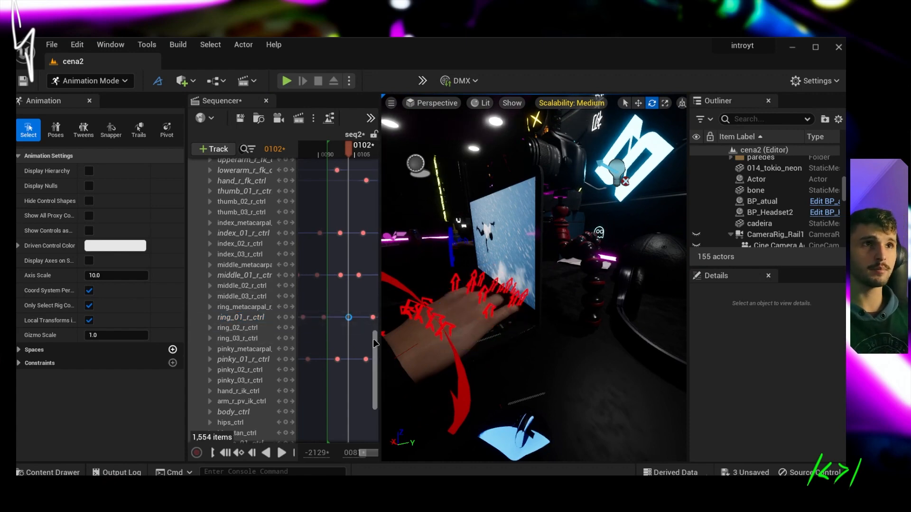
pyautogui.scroll(15, 226, 302)
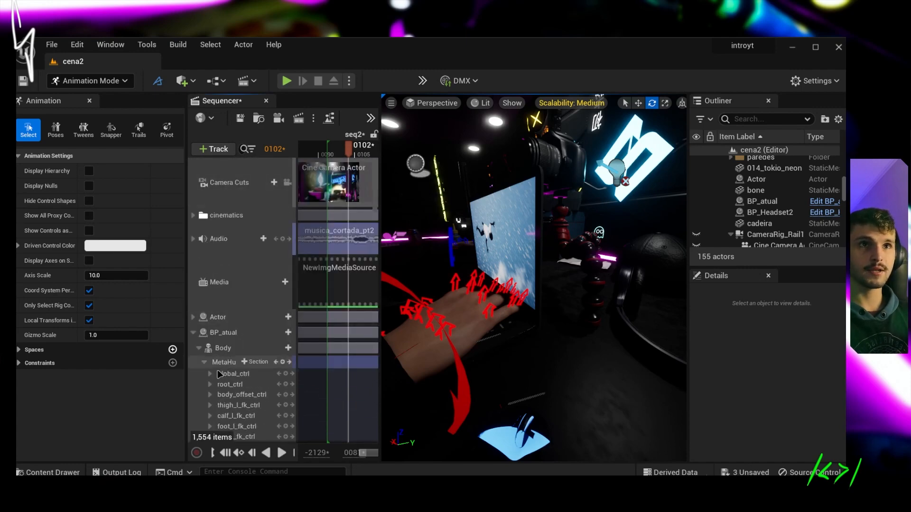
pyautogui.click(199, 348)
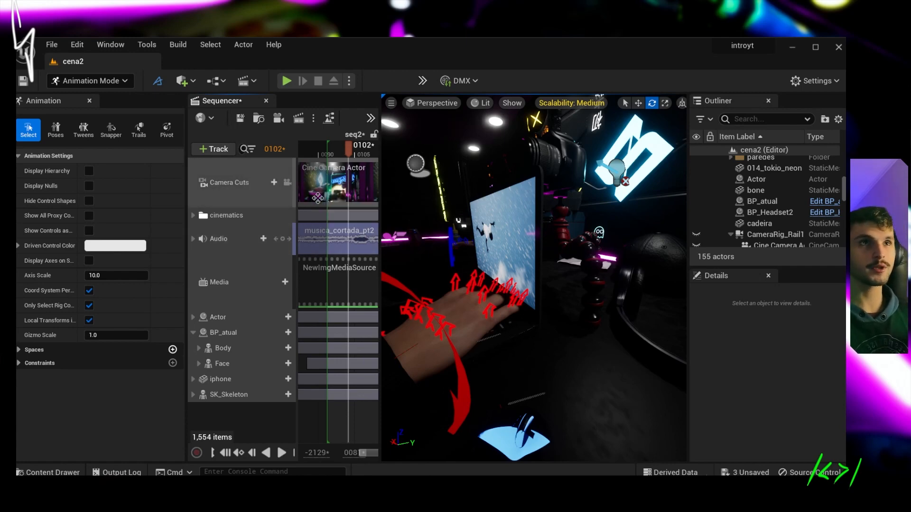
# Switch the editor to Selection mode and lock the viewport to the sequence's camera cuts.
pyautogui.moveTo(606, 243); pyautogui.dragTo(453, 176, button='right')
pyautogui.moveTo(536, 289); pyautogui.dragTo(536, 289, button='right')
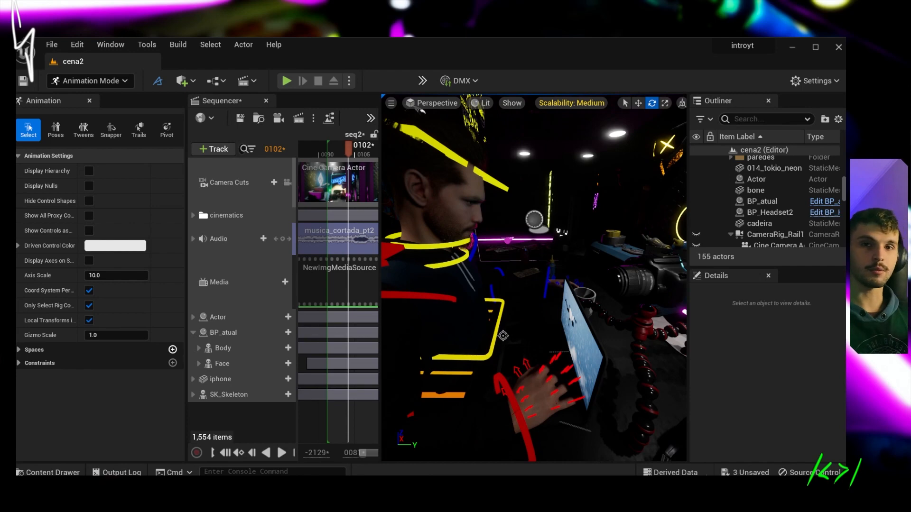
pyautogui.click(89, 80)
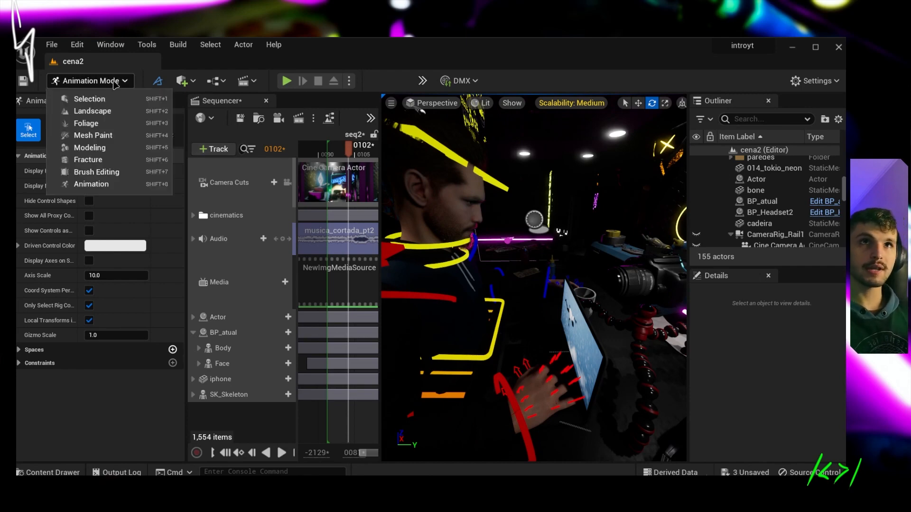
pyautogui.click(76, 95)
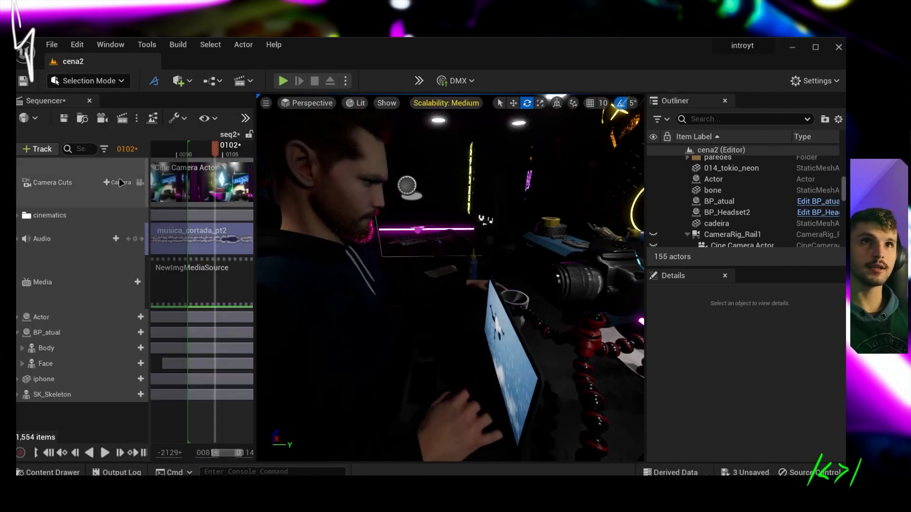
pyautogui.click(140, 182)
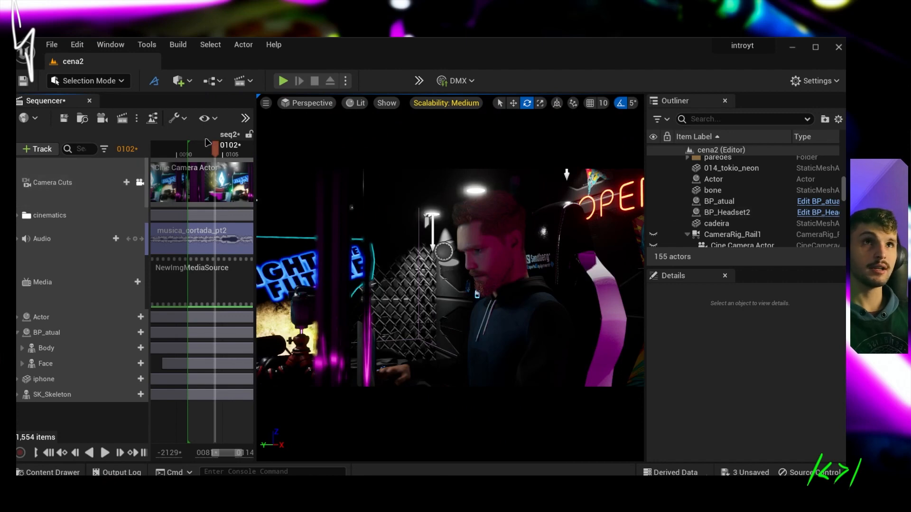
# Scrub seq2 to frame 104 and back to frame 56 to review the camera shots.
pyautogui.moveTo(209, 156)
pyautogui.mouseDown()
pyautogui.moveTo(199, 157)
pyautogui.moveTo(220, 150)
pyautogui.mouseUp()
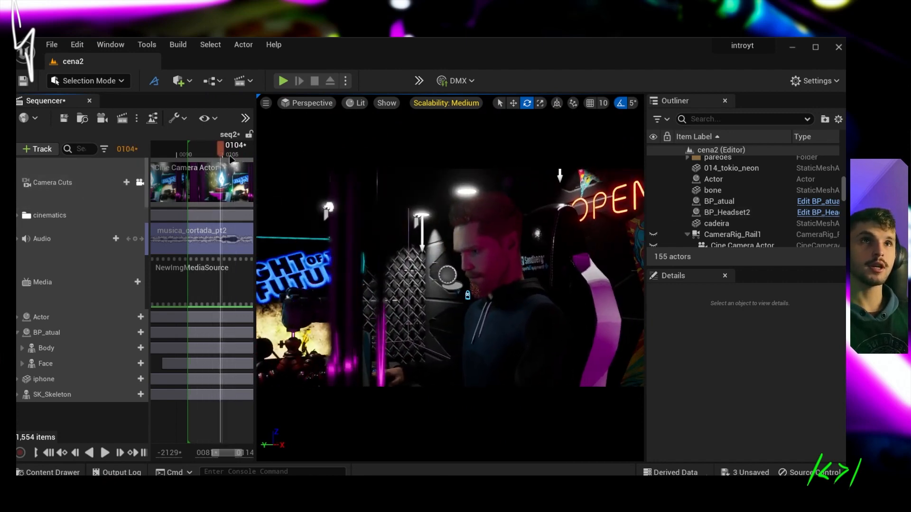
pyautogui.keyDown('ctrl'); pyautogui.scroll(-4, 213, 209); pyautogui.keyUp('ctrl')
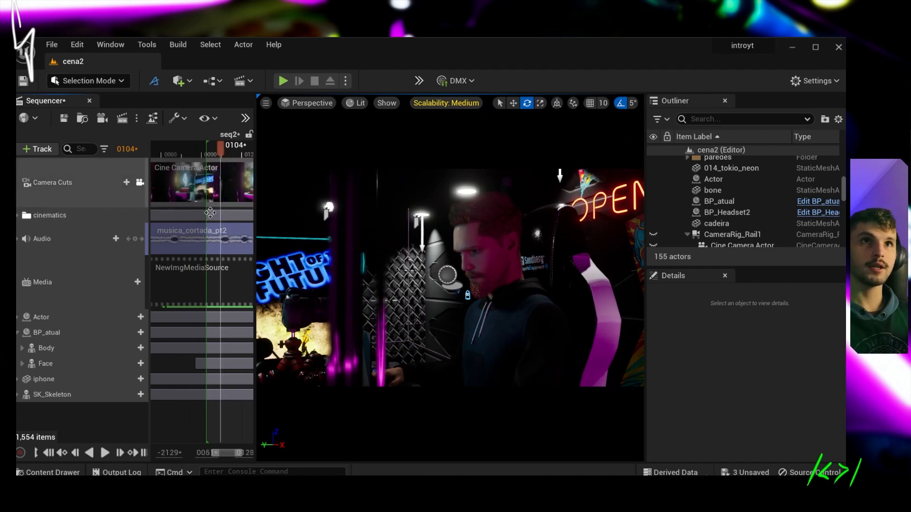
pyautogui.keyDown('ctrl'); pyautogui.scroll(-4, 208, 193); pyautogui.keyUp('ctrl')
pyautogui.moveTo(200, 150)
pyautogui.mouseDown()
pyautogui.moveTo(180, 149)
pyautogui.moveTo(199, 148)
pyautogui.moveTo(189, 150)
pyautogui.mouseUp()
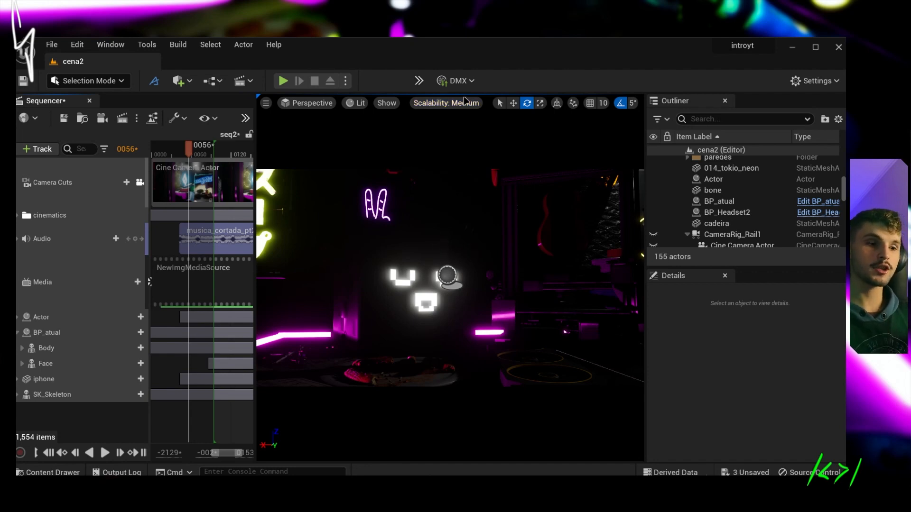
# Preview the frame 56 shot in the Path Tracing view mode and return the viewport to Lit.
pyautogui.click(354, 104)
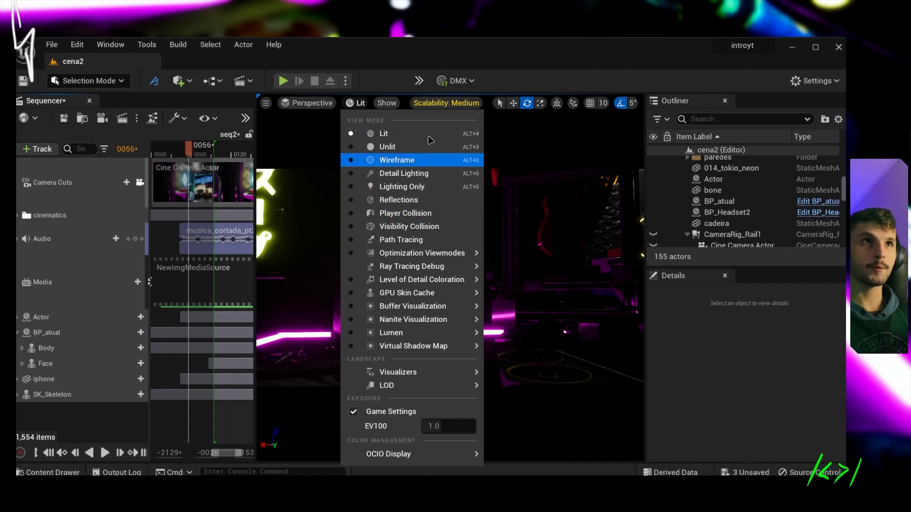
pyautogui.click(429, 240)
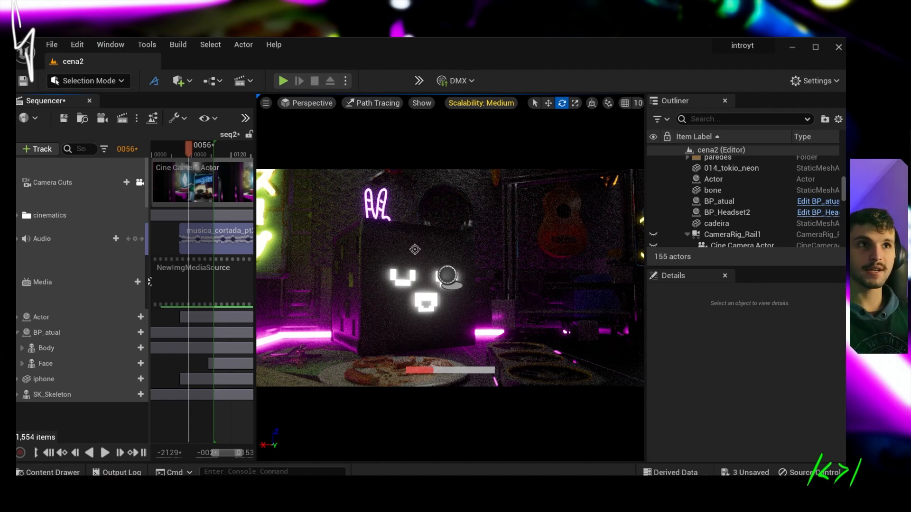
pyautogui.click(375, 103)
pyautogui.click(403, 133)
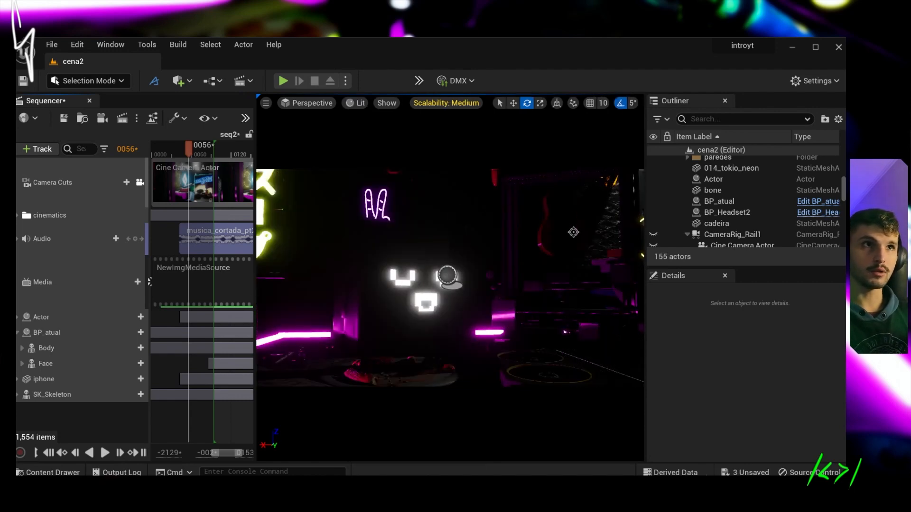